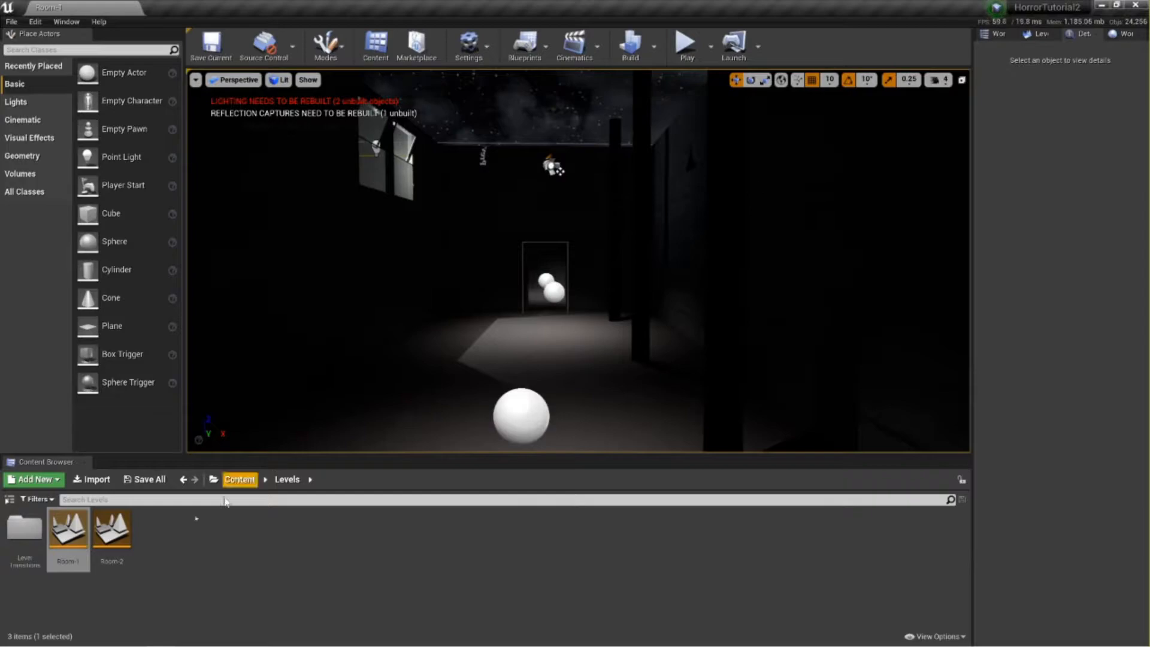
Create a new folder named Sounds in the project's Content folder and open it.
left_click(235, 480)
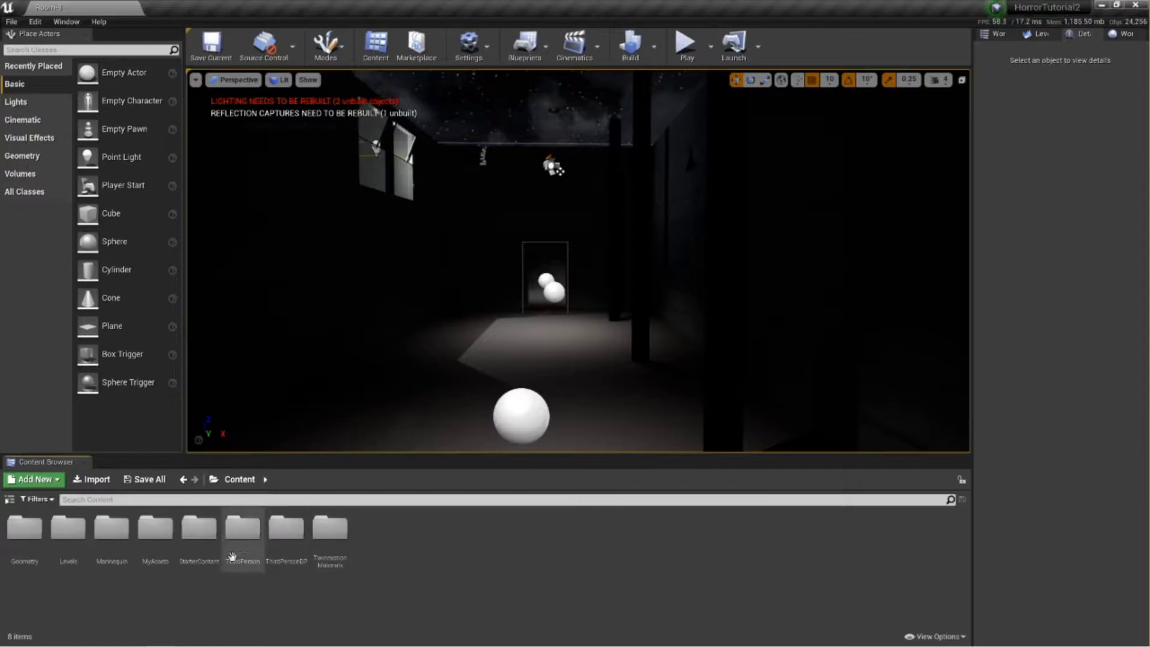
right_click(383, 532)
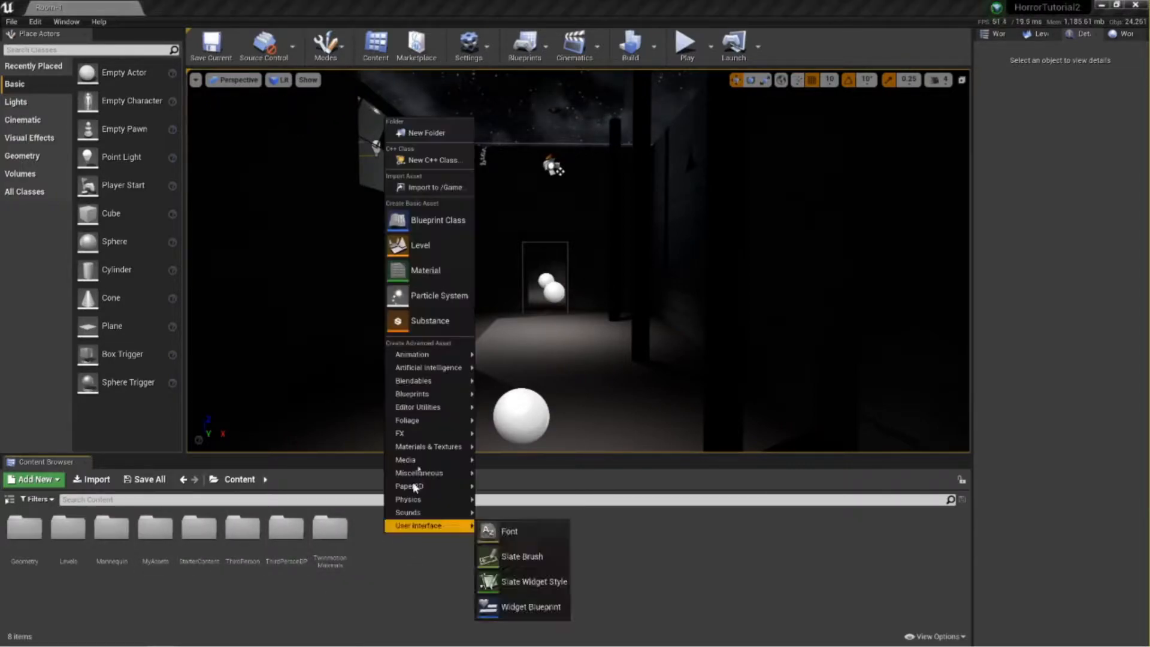
left_click(459, 139)
type("Sounds")
key("Return")
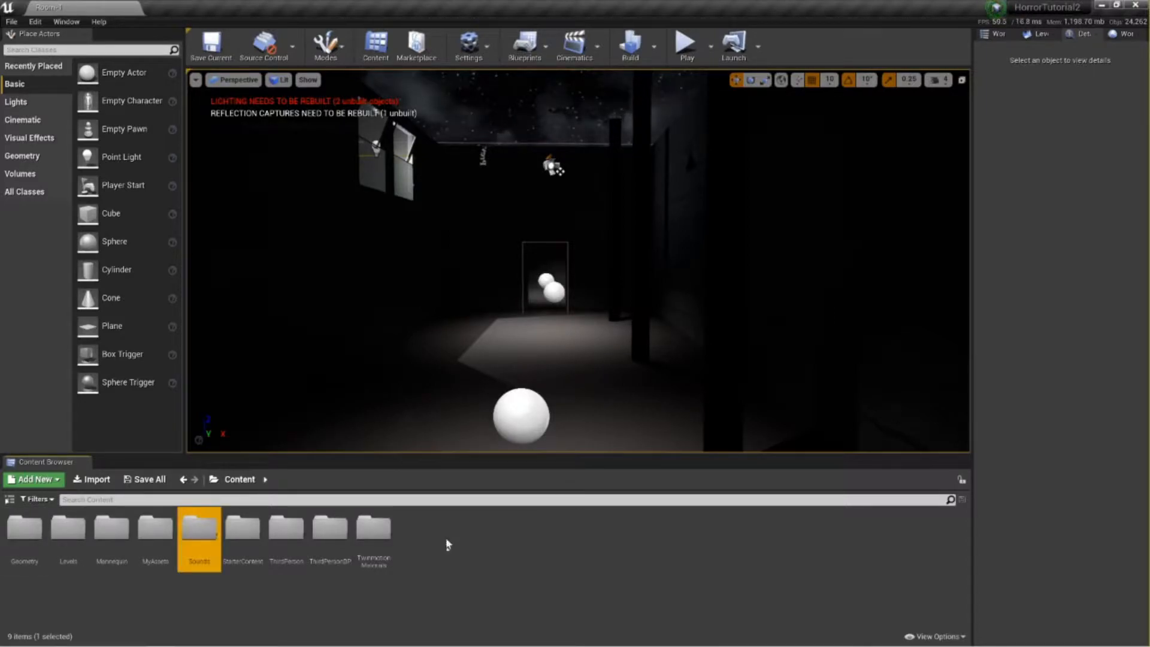
double_click(199, 530)
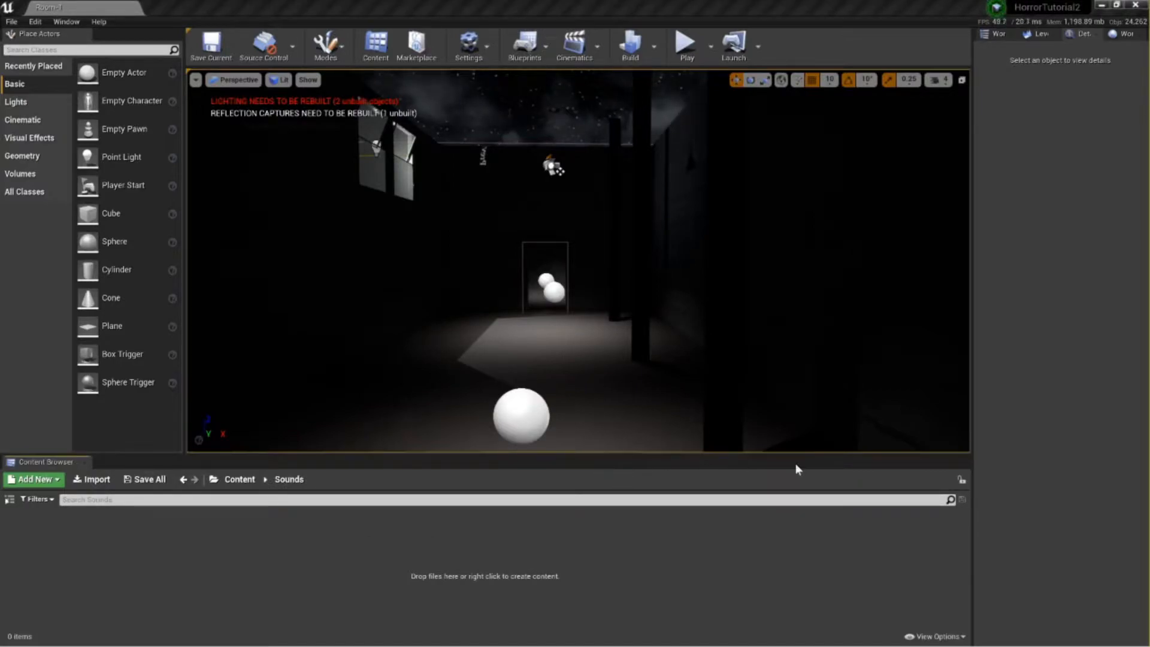
Try to import the six footstep MP3s and the rain MP3 from Downloads into the Sounds folder.
key("alt+Tab")
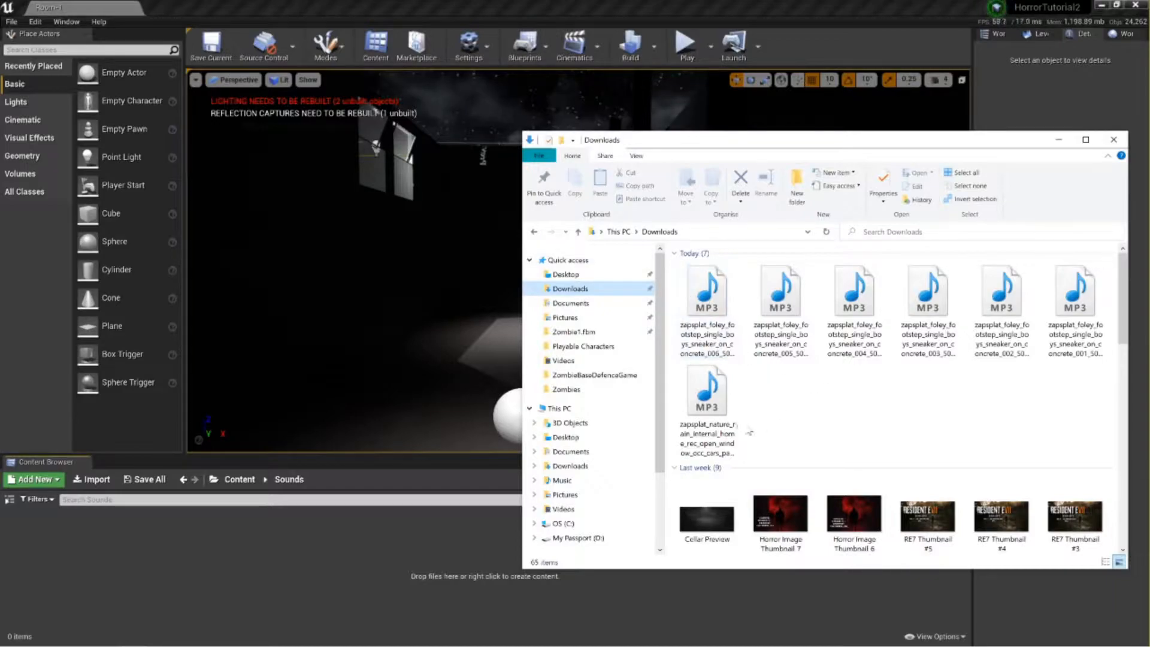
left_click_drag(672, 287, 1115, 431)
left_click_drag(695, 287, 371, 574)
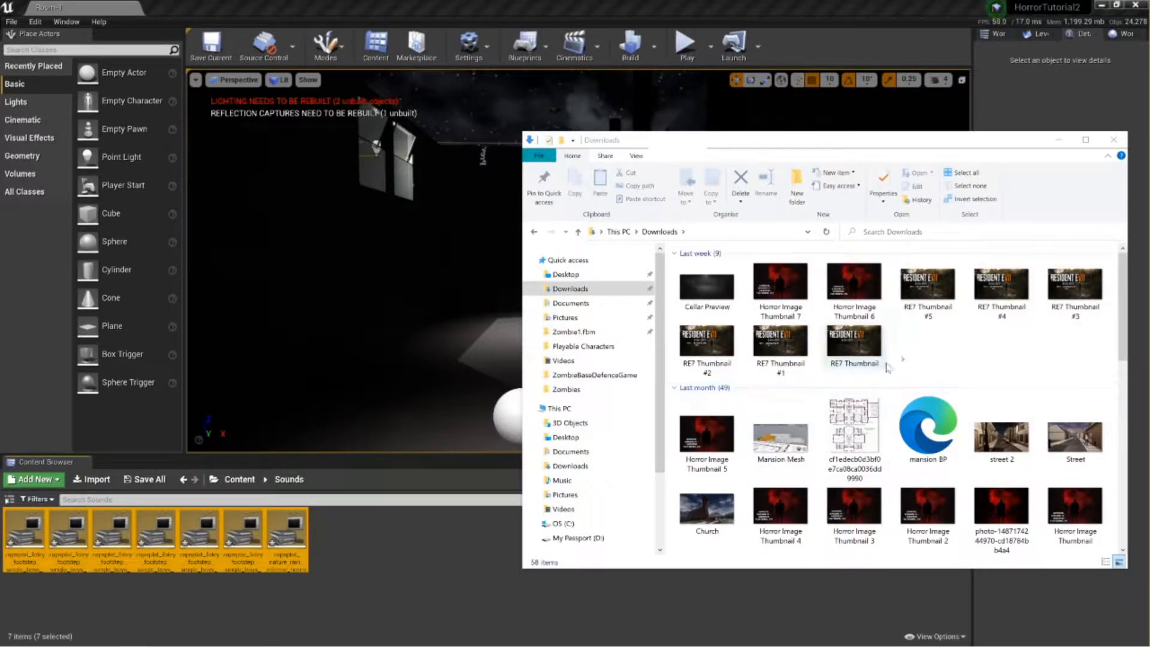
left_click(995, 341)
key("F5")
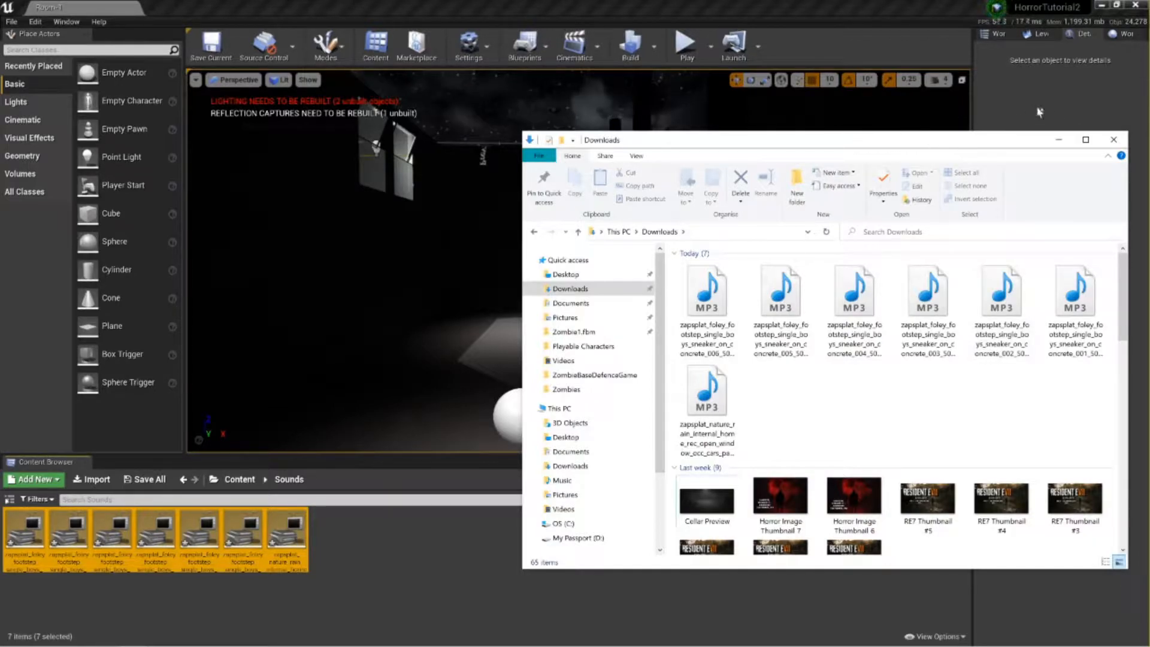
left_click(1058, 140)
Delete all seven imported MP3 media source assets from the Sounds folder.
left_click(274, 562)
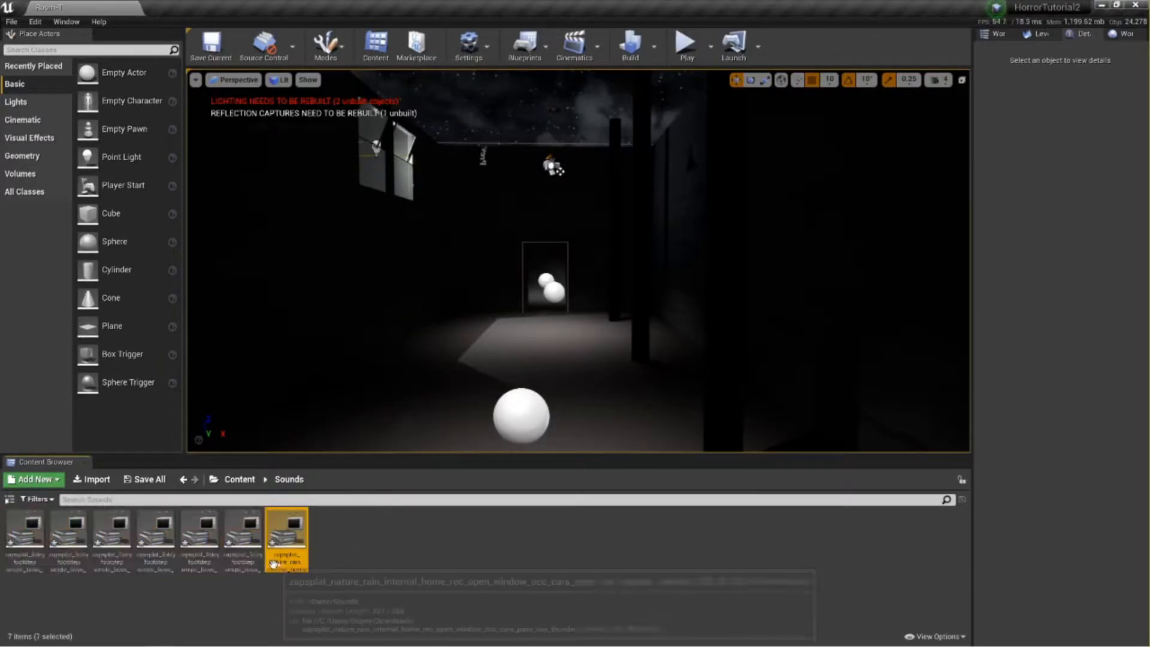
left_click(343, 553)
left_click(33, 543)
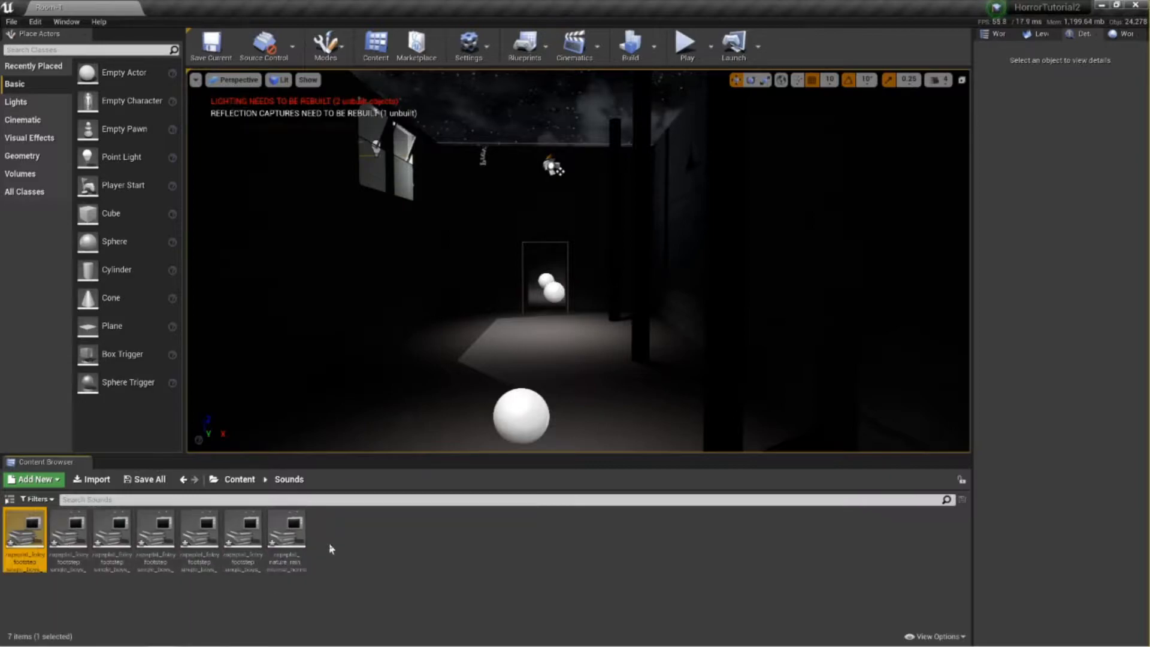
left_click(286, 530)
left_click(42, 530, "shift")
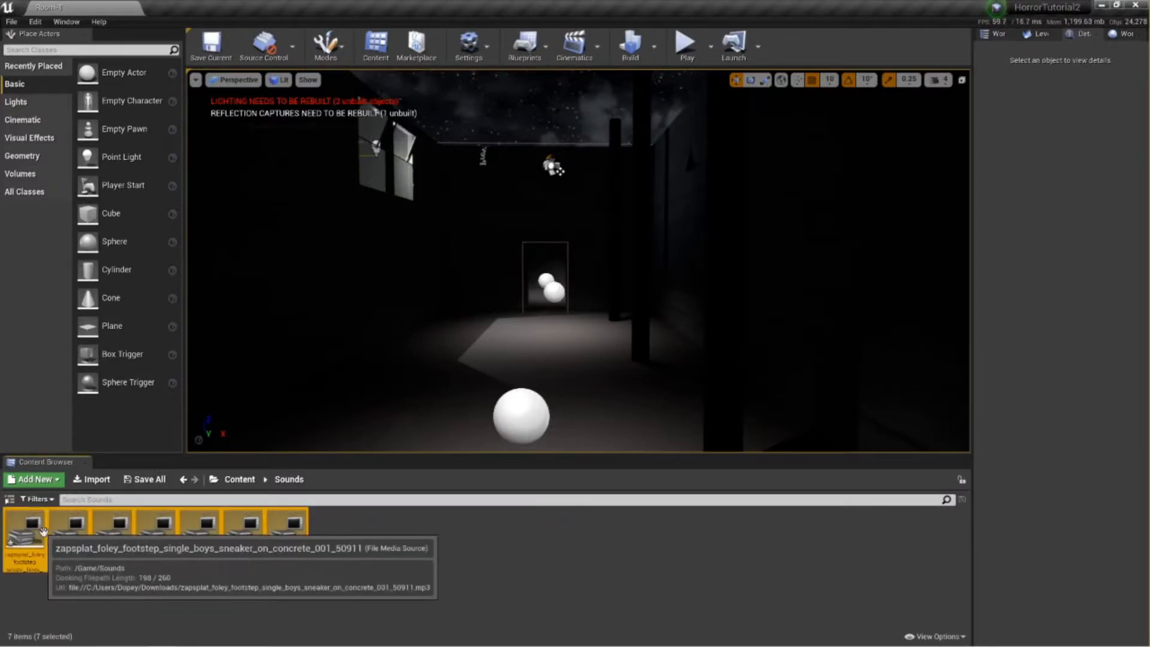
key("Delete")
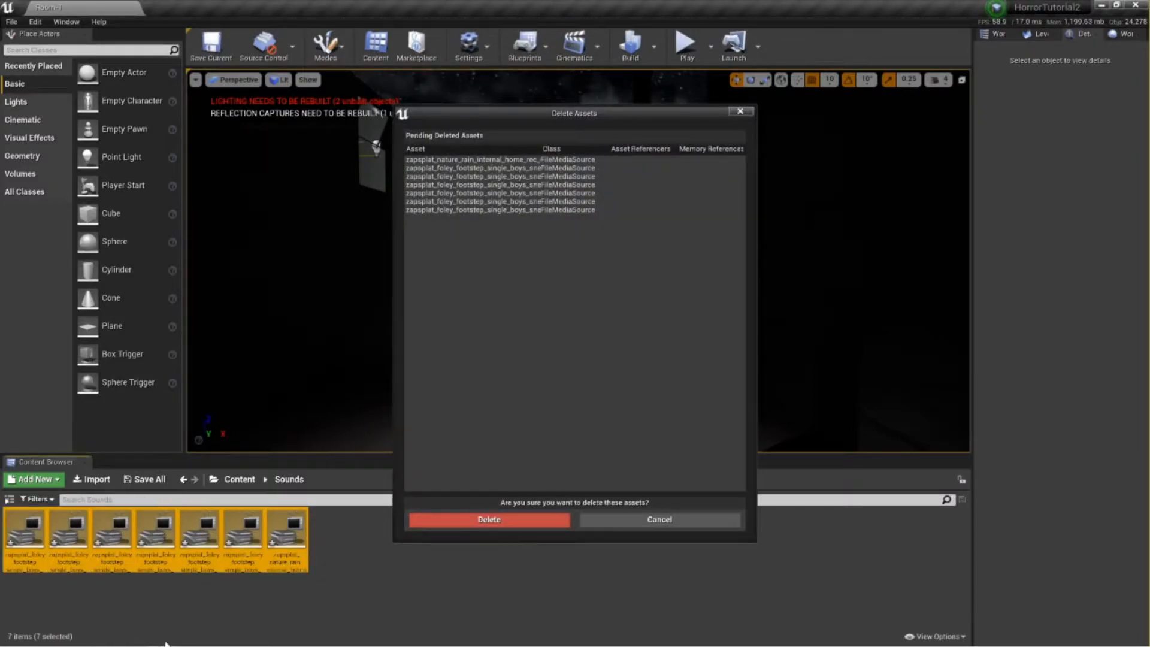
left_click(520, 521)
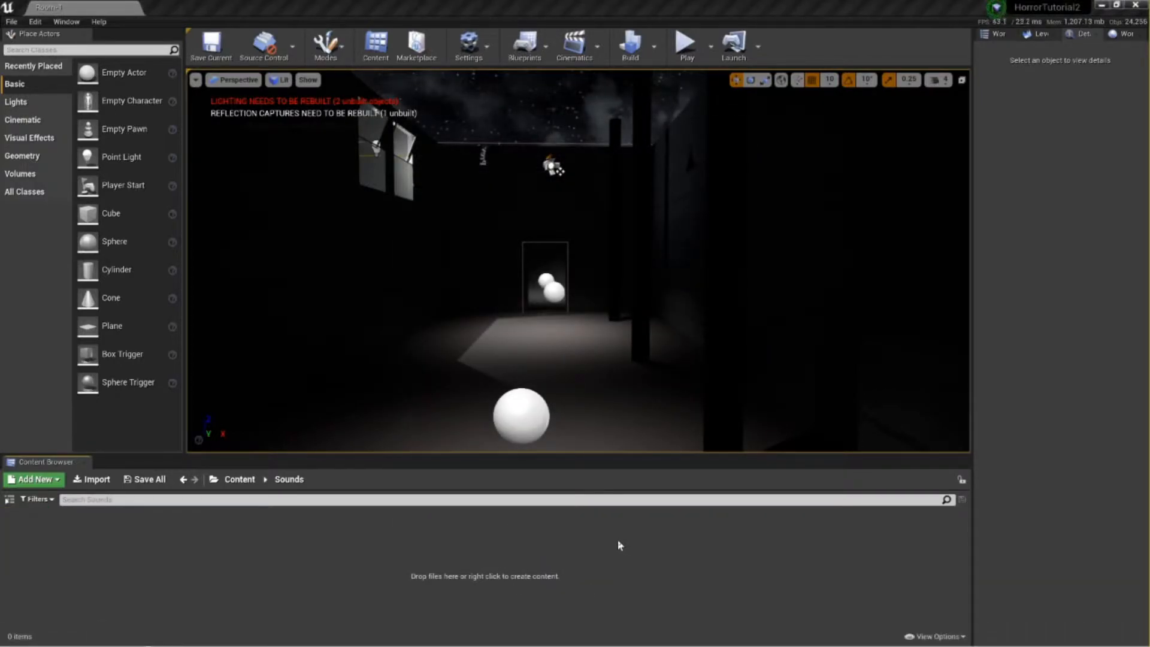
Switch to the ZapSplat page in Chrome and preview the female leather shoe footsteps on concrete street 14, 1, 10, 11 and 12.
key("alt+Tab")
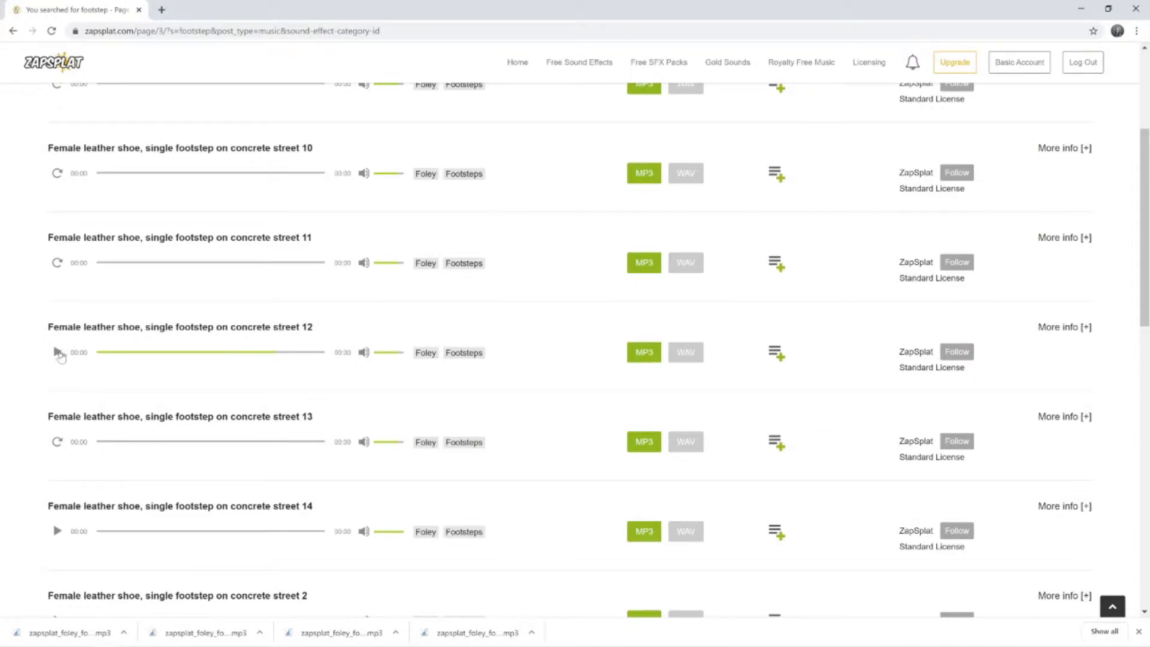
left_click(57, 532)
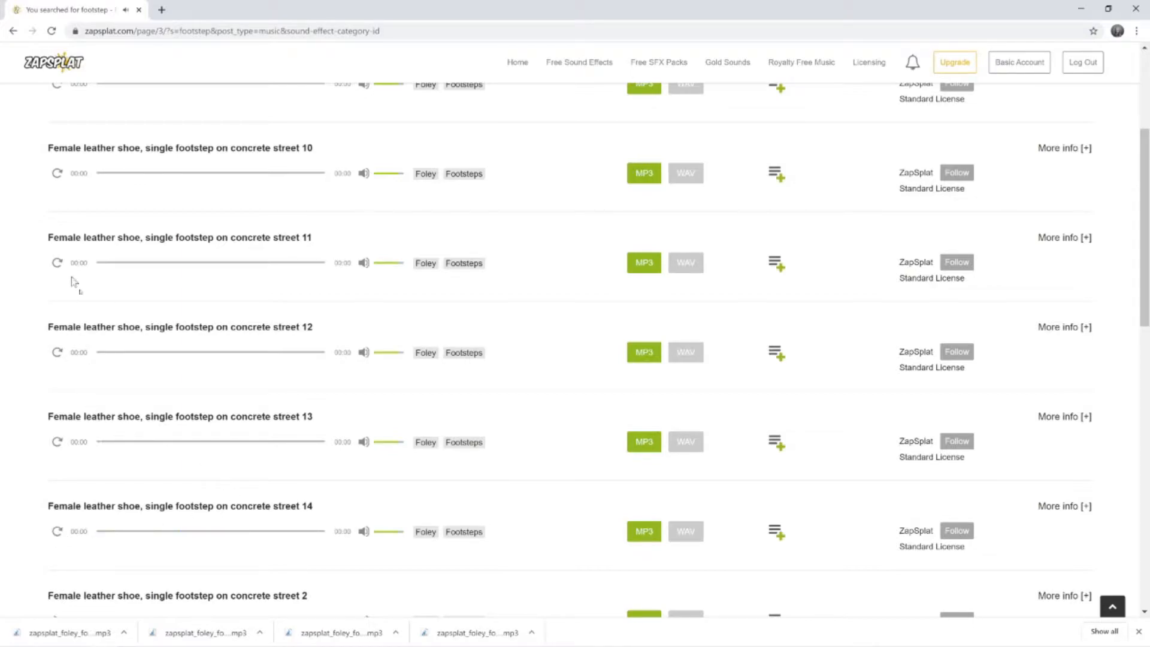
scroll(70, 277, "up", 4)
left_click(57, 309)
left_click(56, 397)
left_click(55, 487)
left_click(57, 575)
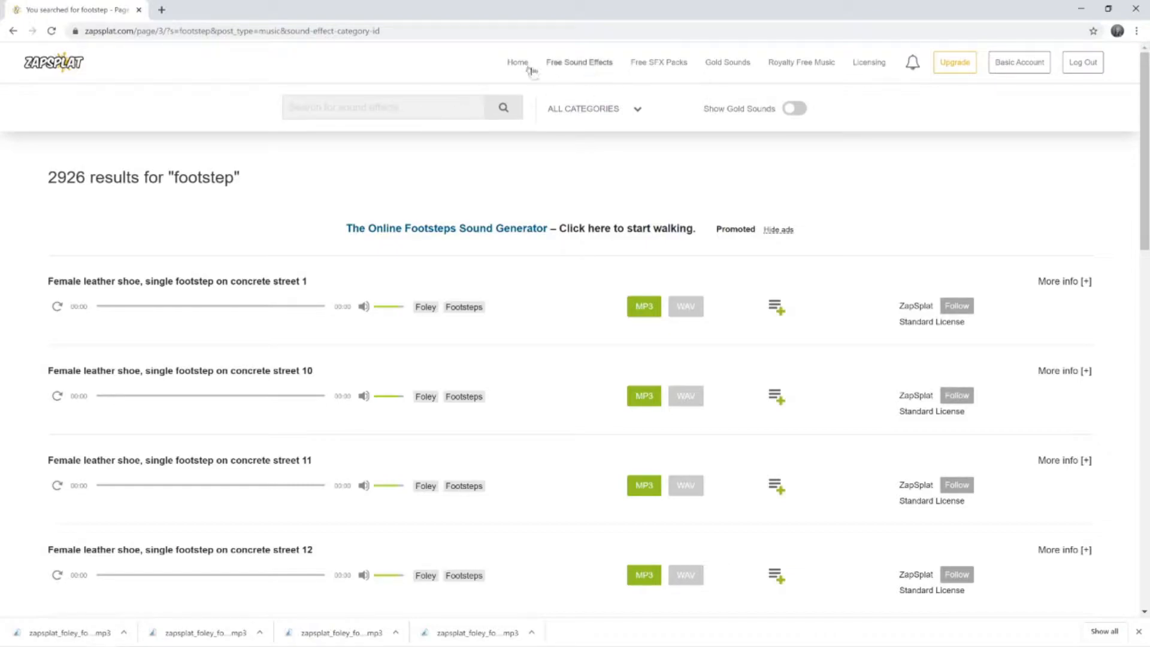
Browse the free sound effects to Horror, Atmospheres and Accents, and preview "Horror swell, dark, sinister and mysterious".
left_click(585, 64)
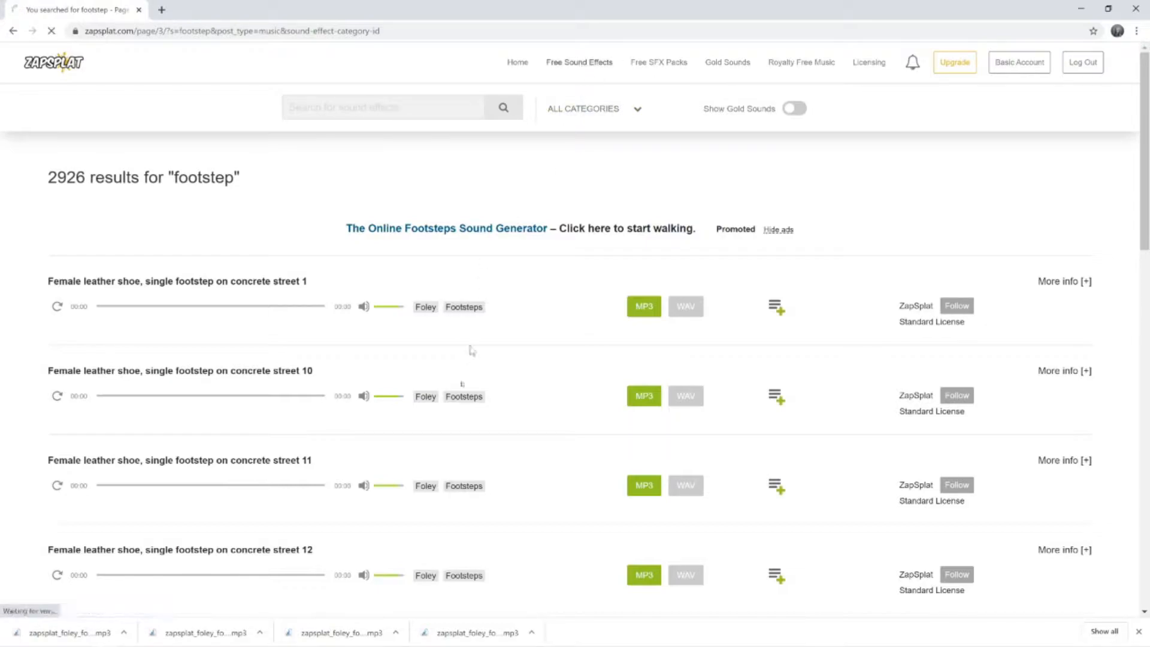
scroll(434, 362, "down", 5)
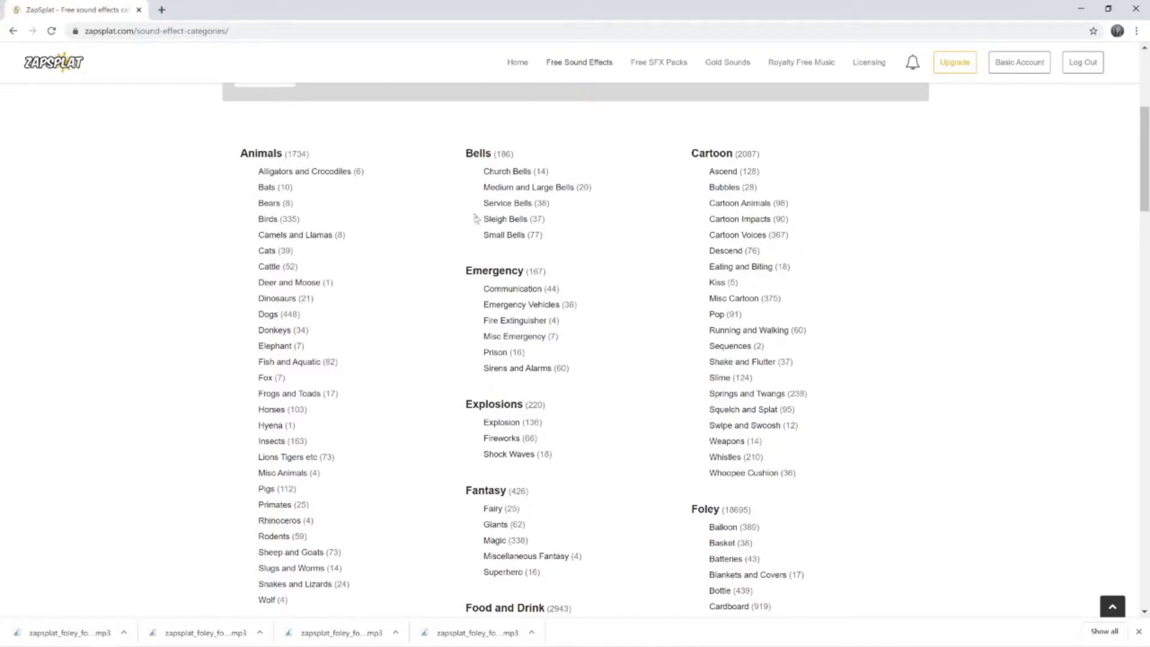
scroll(601, 320, "down", 4)
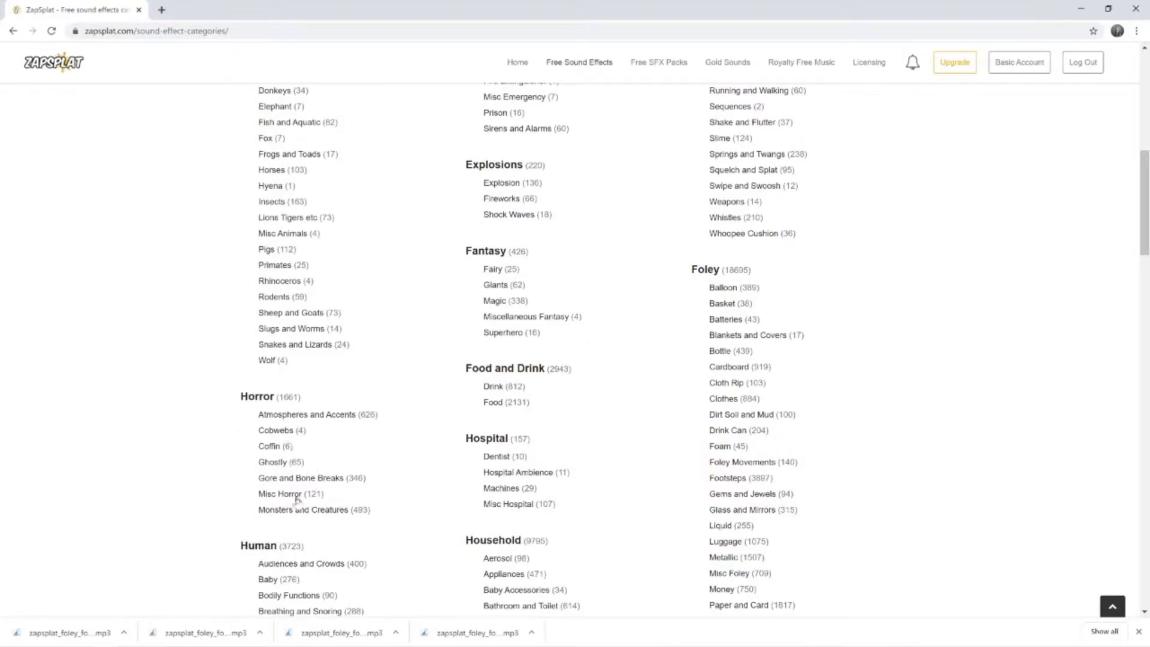
left_click(293, 419)
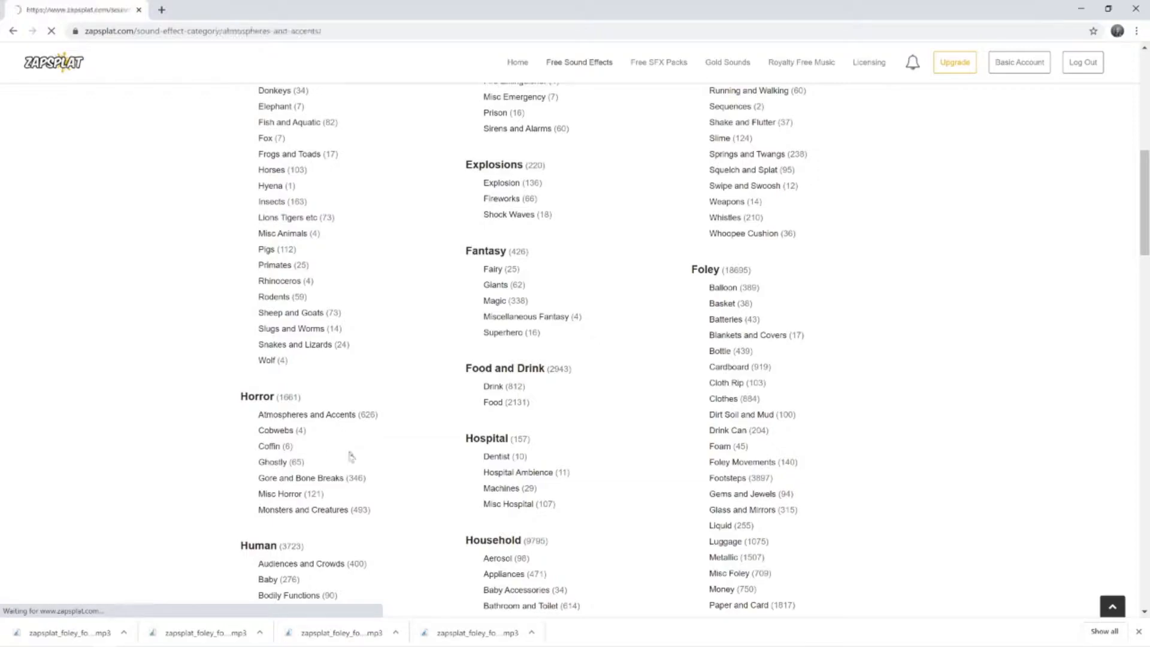
left_click(220, 387)
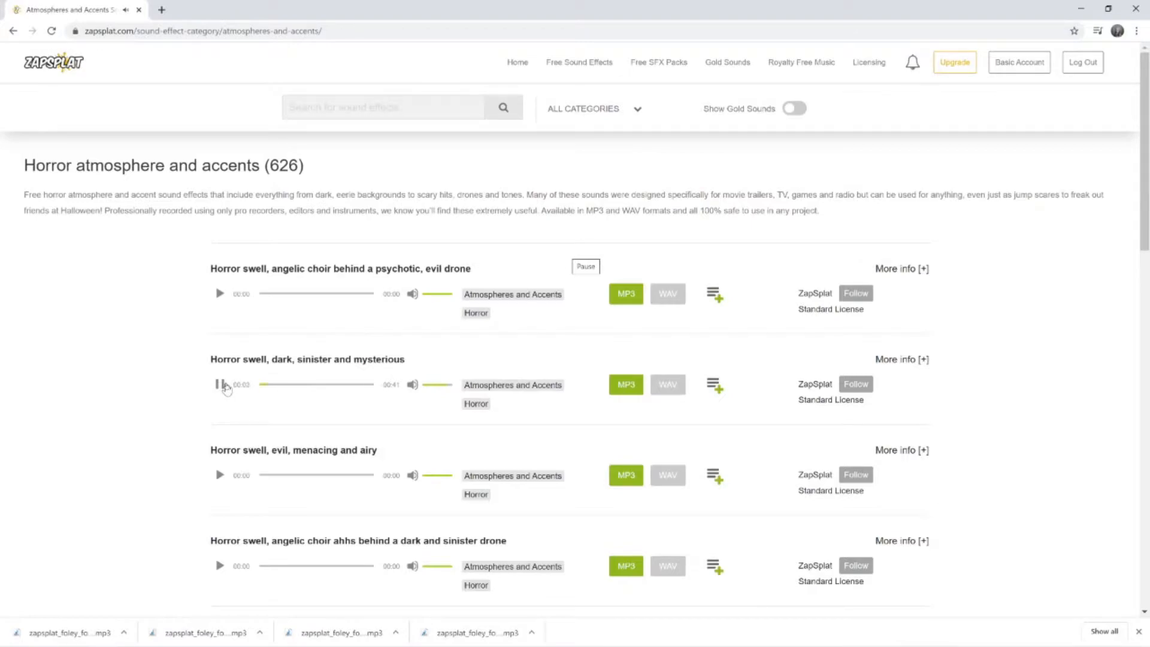
left_click(220, 385)
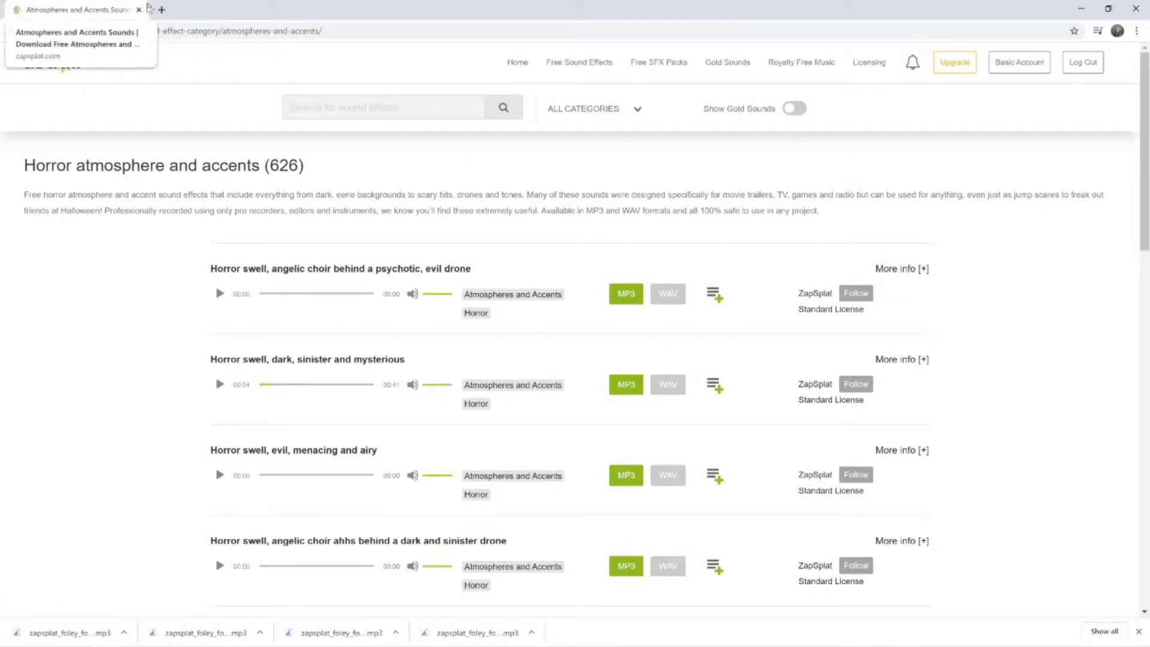
Search Google in a new browser tab for "Convert MP3 to Wav" and open the Online Audio Converter site.
left_click(161, 10)
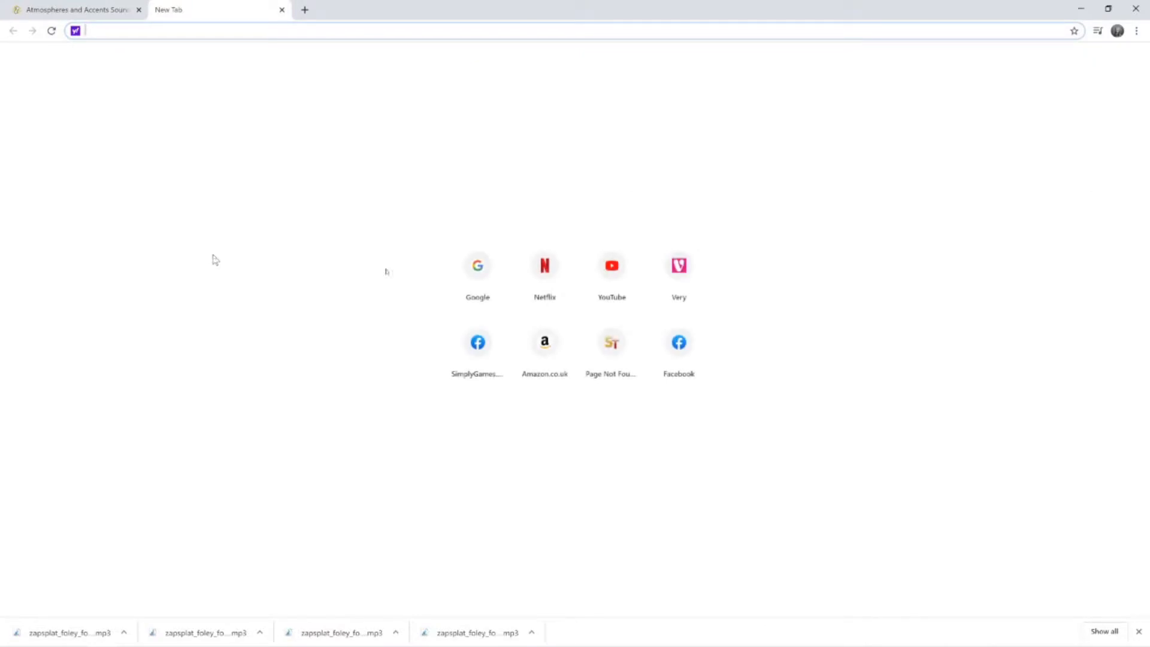
left_click(475, 264)
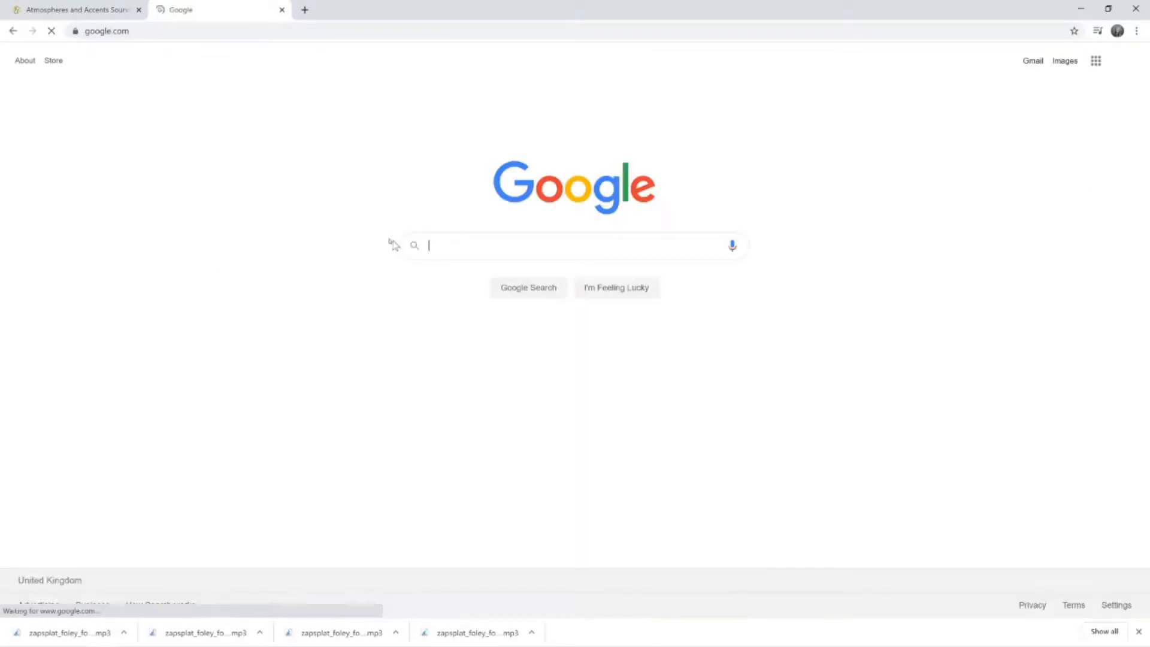
type("Convert")
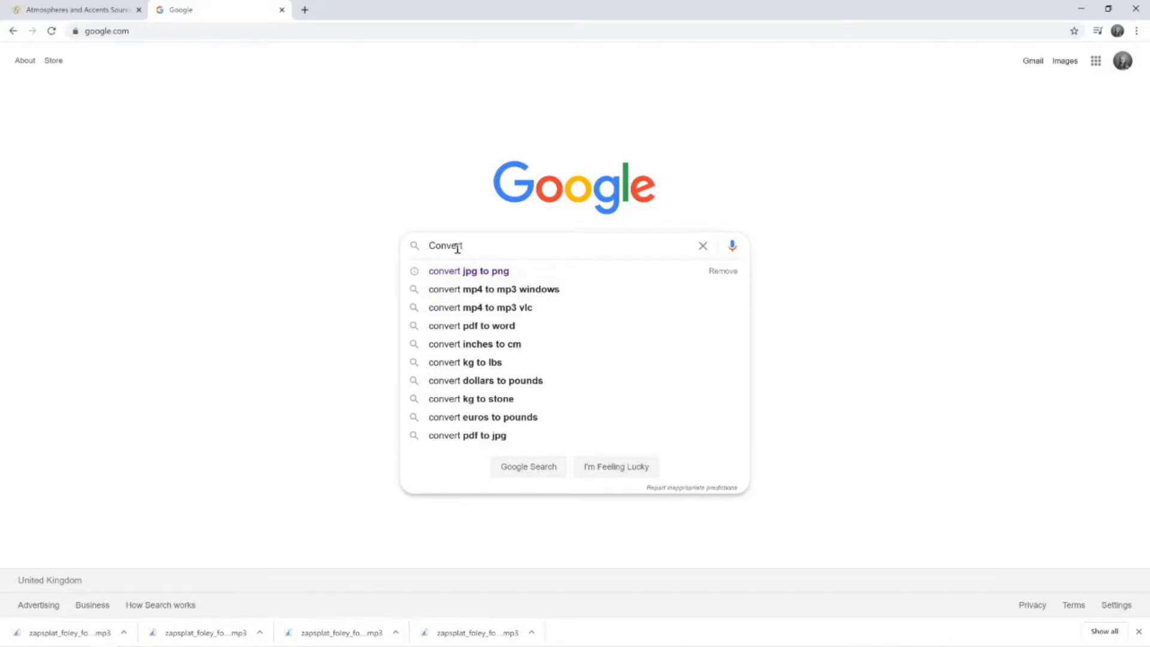
type(" MP3 to Wav")
key("Return")
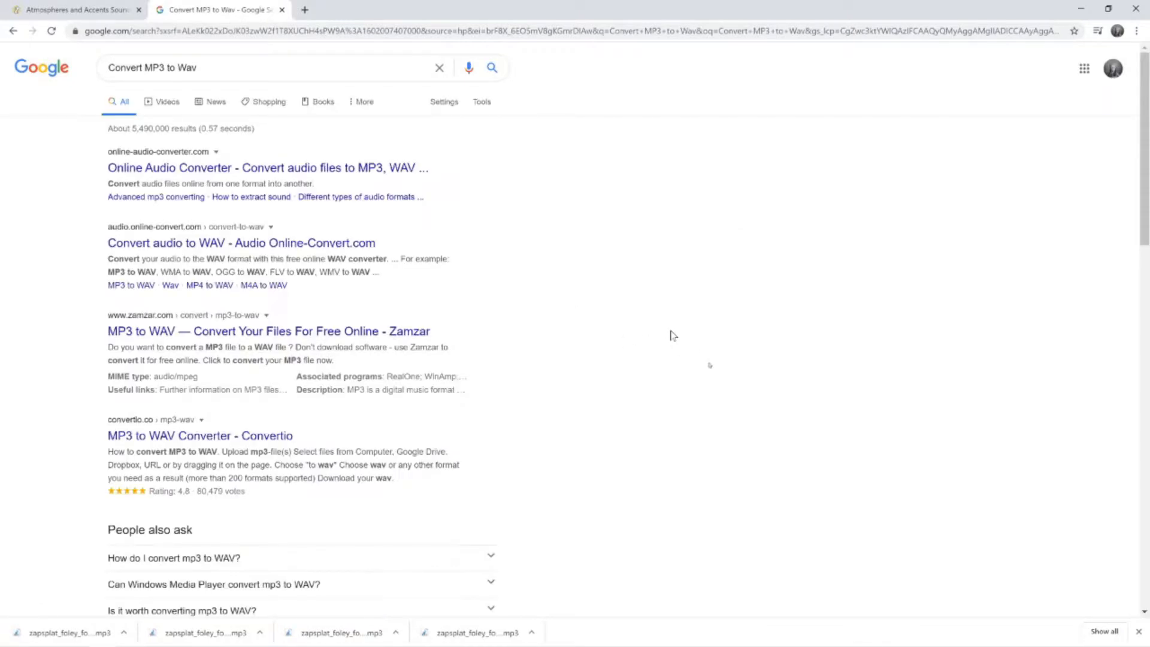
left_click(176, 168)
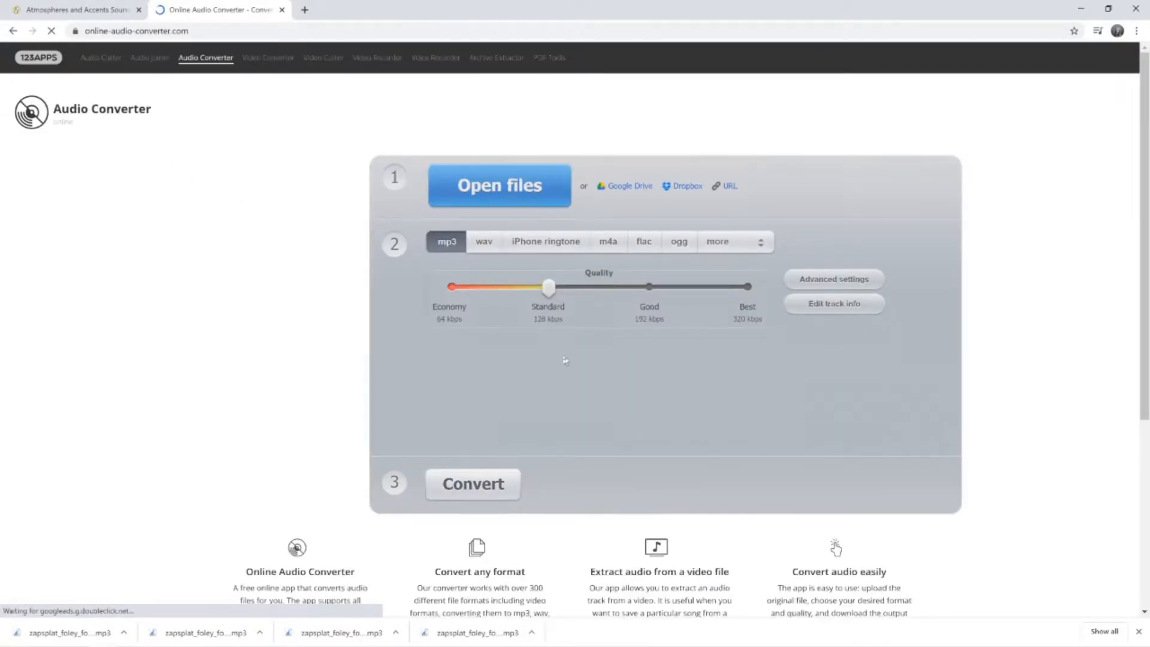
Load the six footstep MP3s and the rain MP3 from Downloads into the audio converter.
left_click(487, 180)
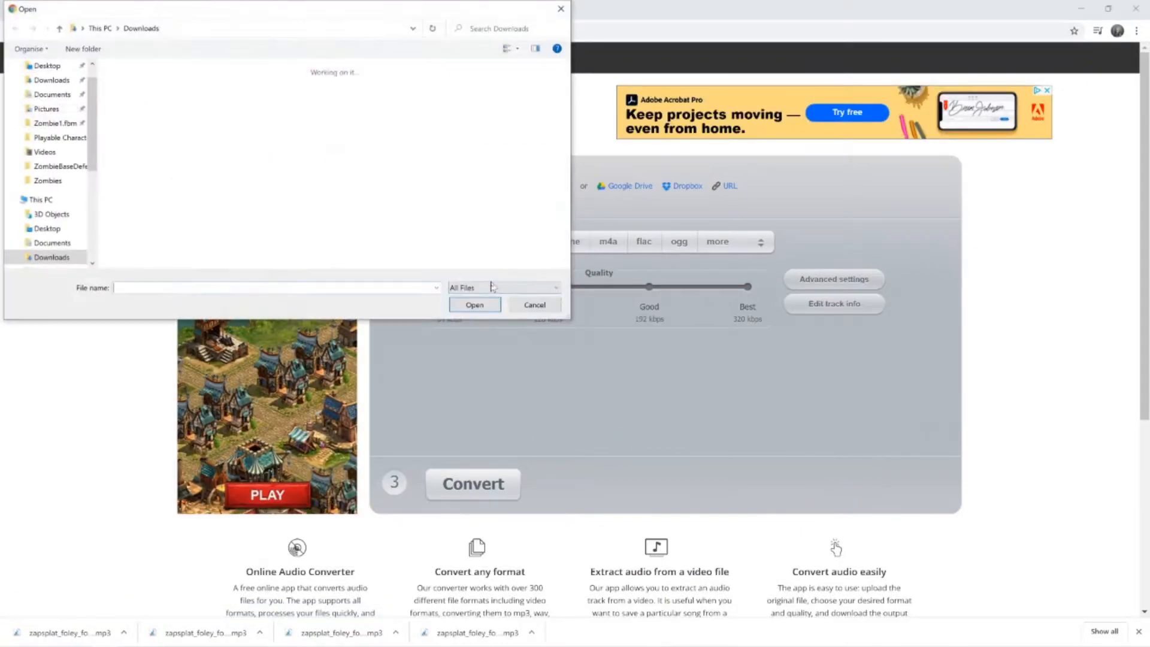
left_click_drag(391, 210, 173, 79)
left_click(474, 304)
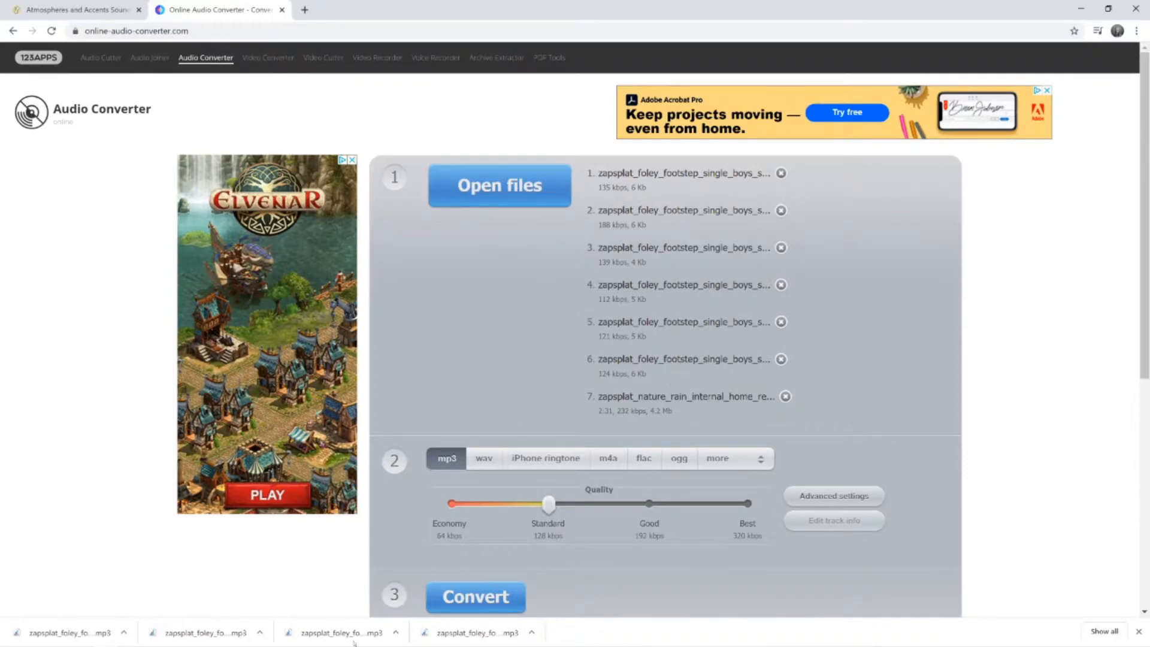
Convert the loaded files to wav at DVD quality, 48 kHz.
left_click(480, 459)
scroll(585, 546, "down", 1)
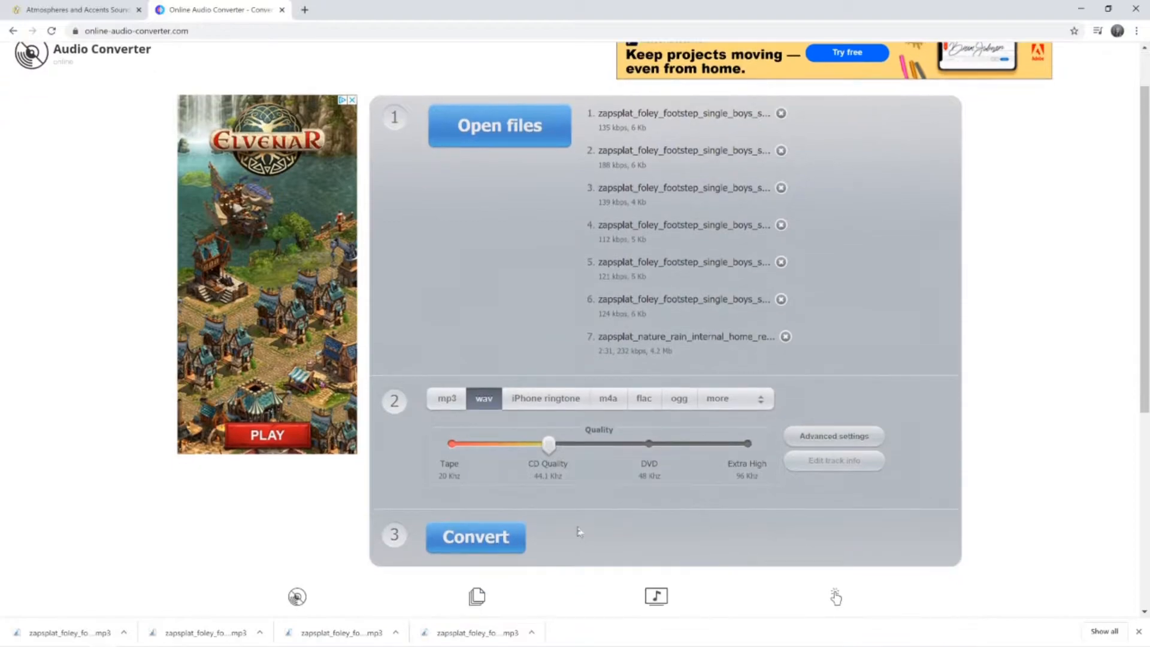
left_click_drag(556, 455, 655, 452)
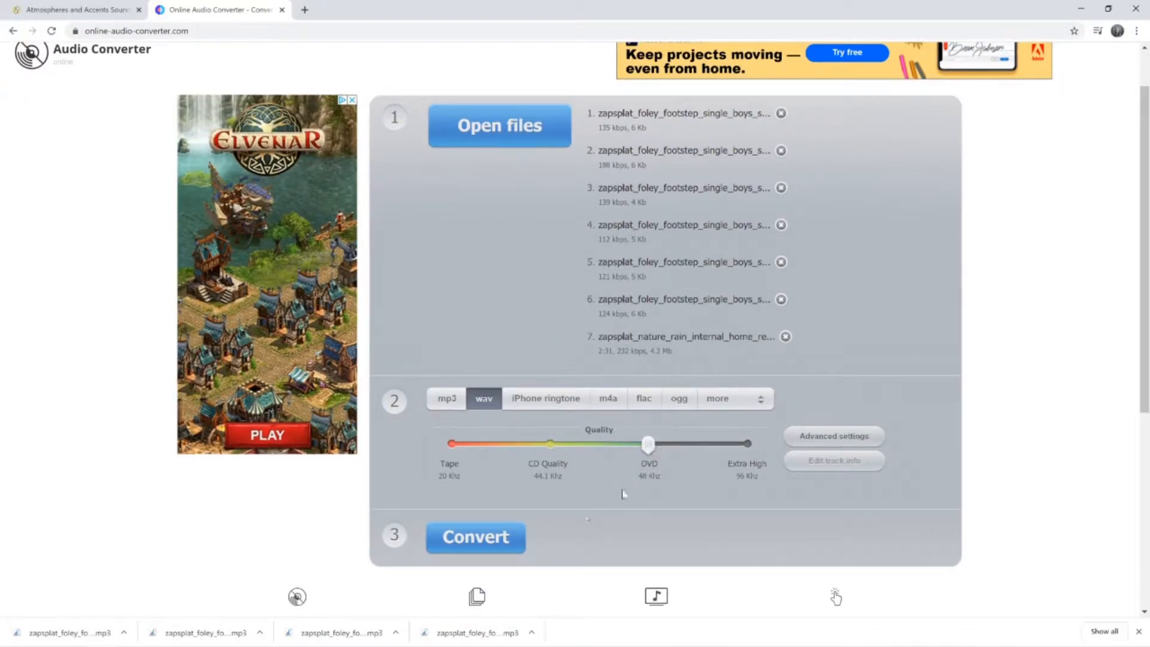
left_click(464, 538)
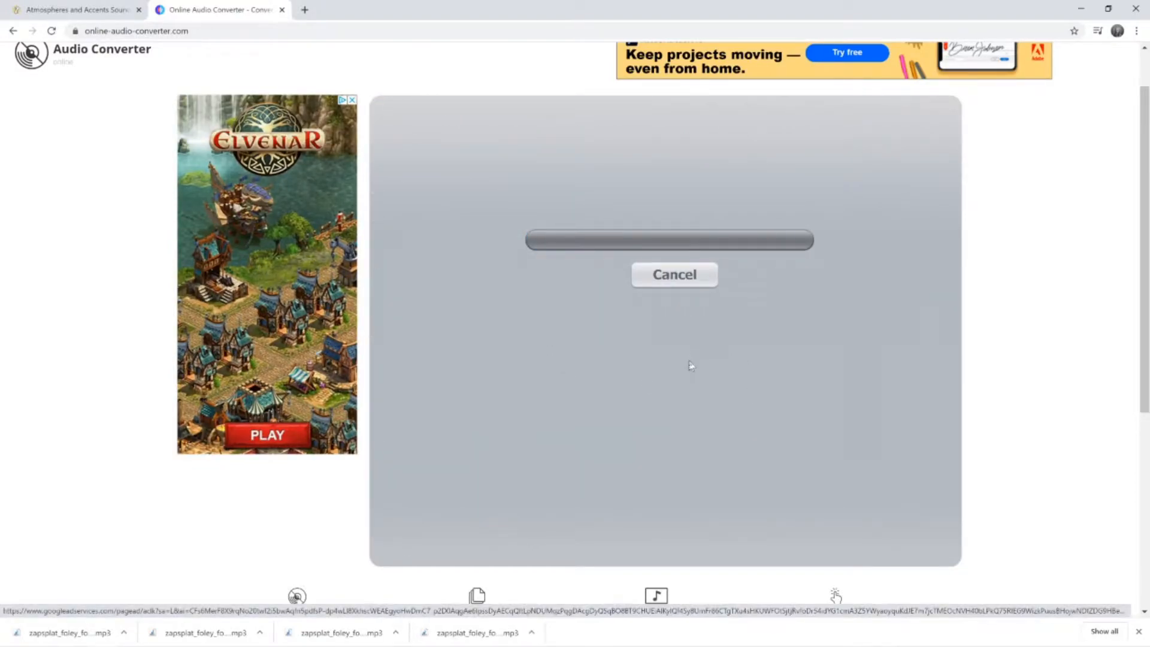
Download the zip of converted files from the online converter and open it.
left_click(663, 293)
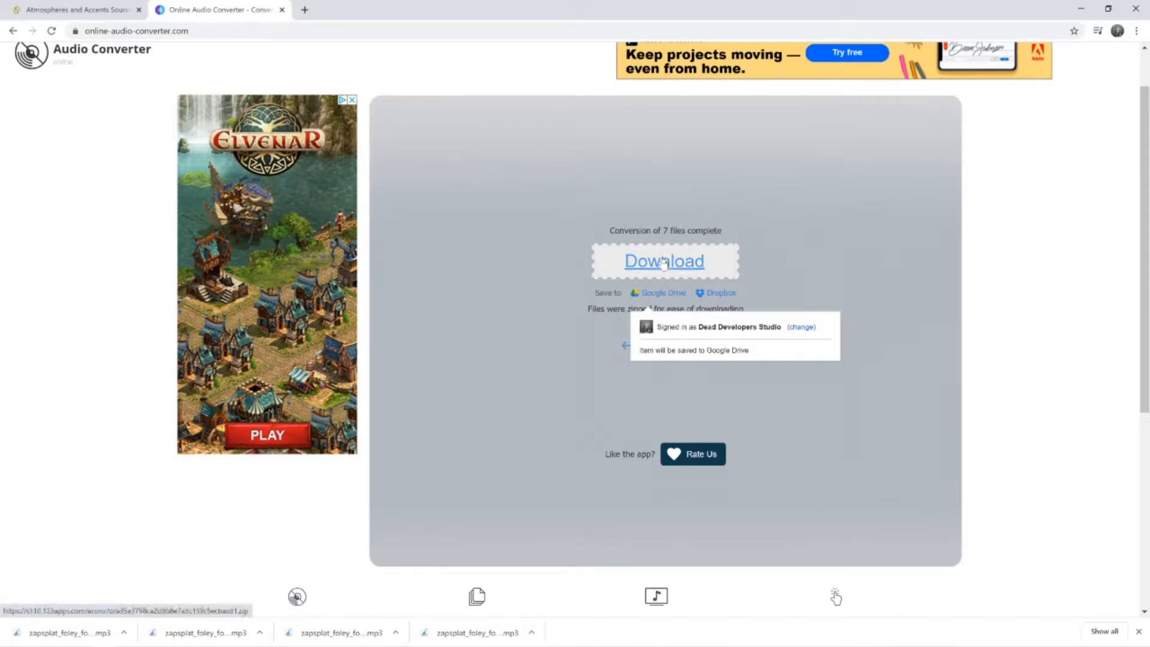
left_click(665, 264)
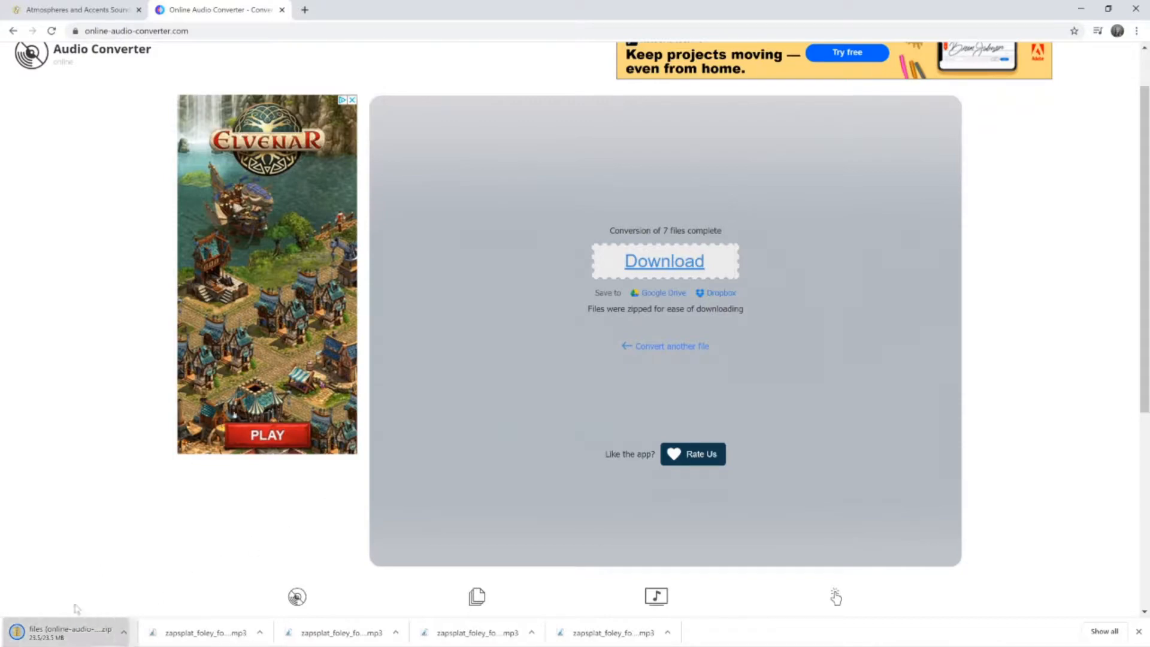
left_click(69, 632)
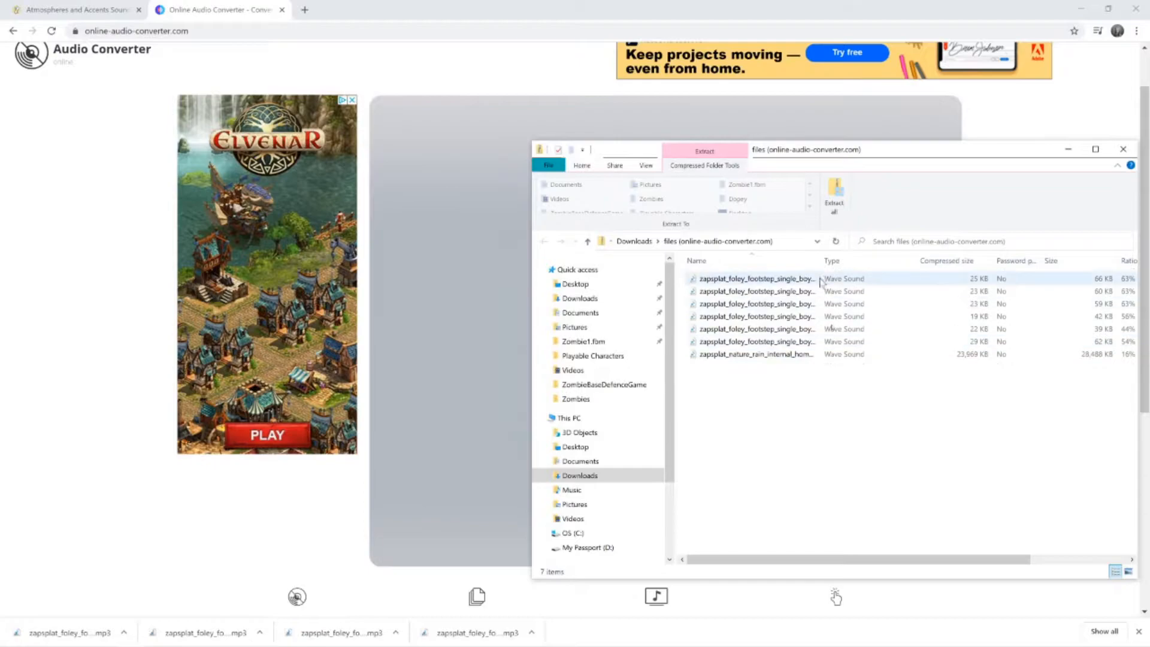
Select all seven WAV files in the zip and bring up the Downloads folder window over Unreal Engine.
left_click_drag(800, 384, 339, 555)
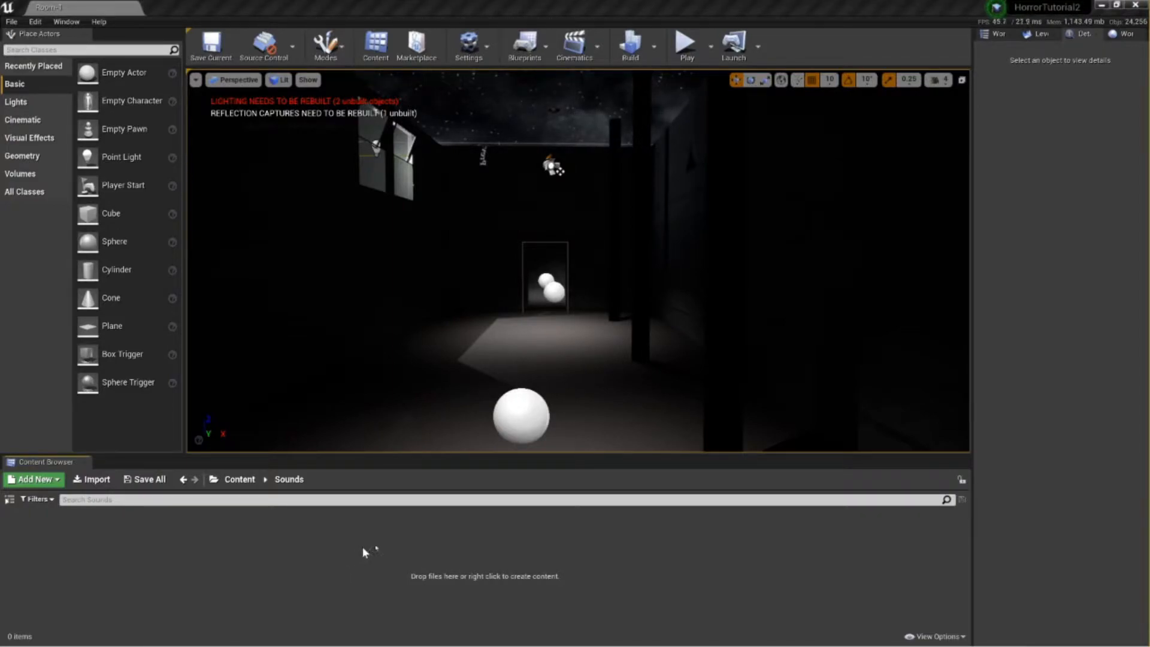
key("alt+Tab")
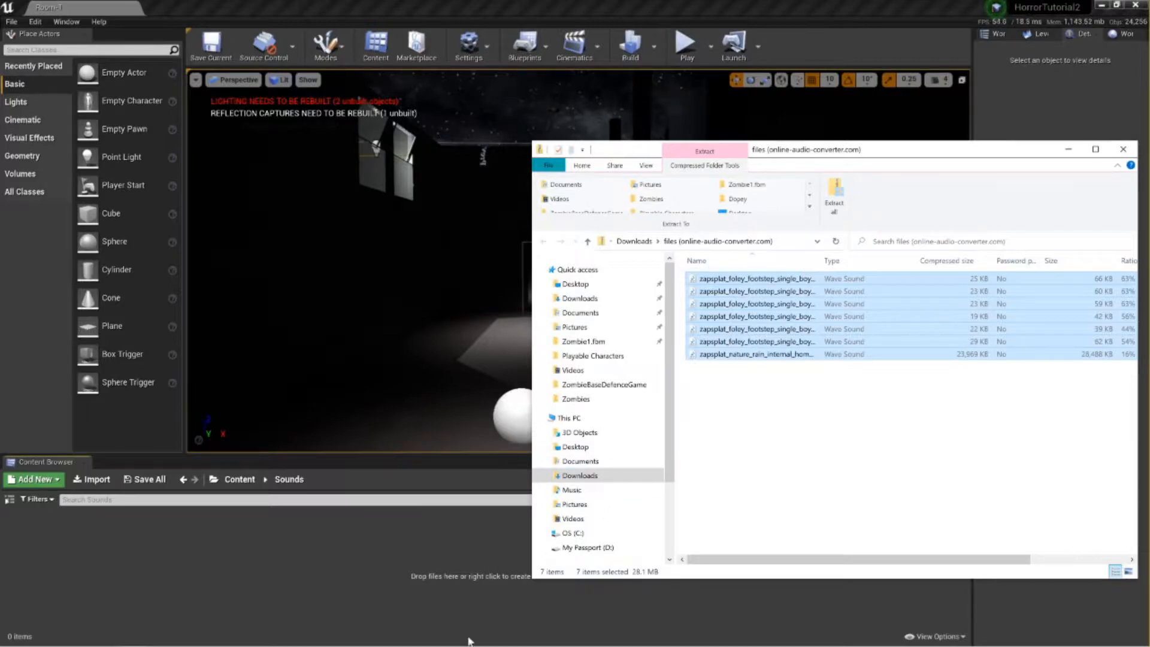
mouse_move(470, 644)
mouse_move(150, 644)
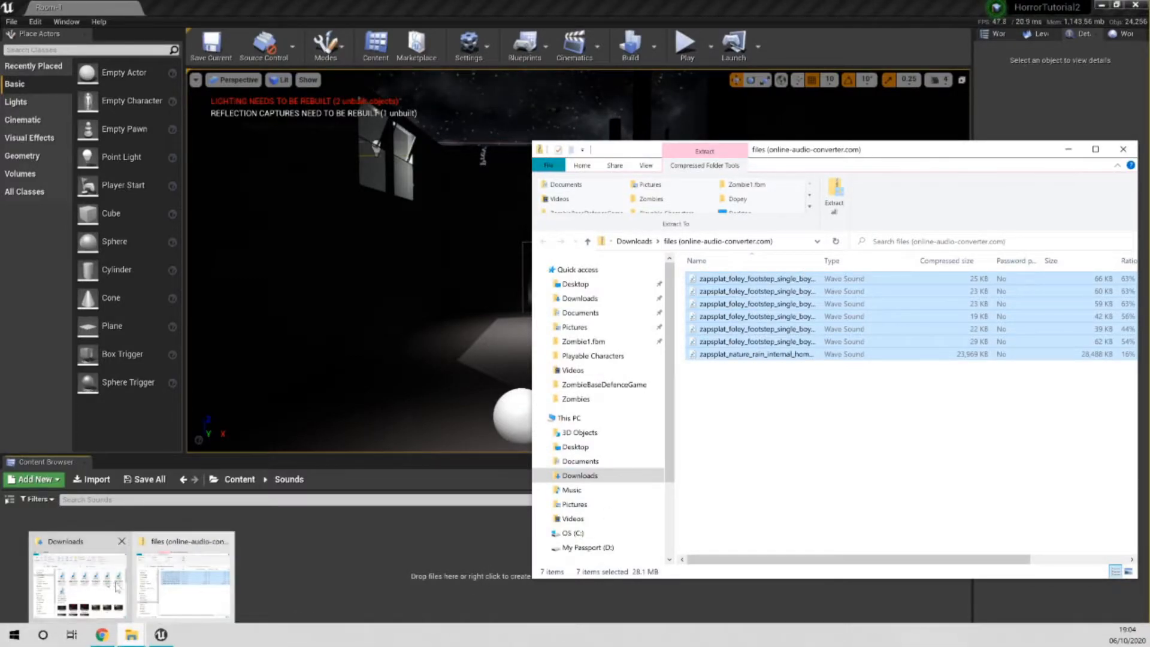
left_click(96, 581)
left_click(690, 125)
mouse_move(677, 139)
right_mouse_down()
mouse_move(635, 139)
mouse_move(683, 139)
right_mouse_up()
key("alt+Tab")
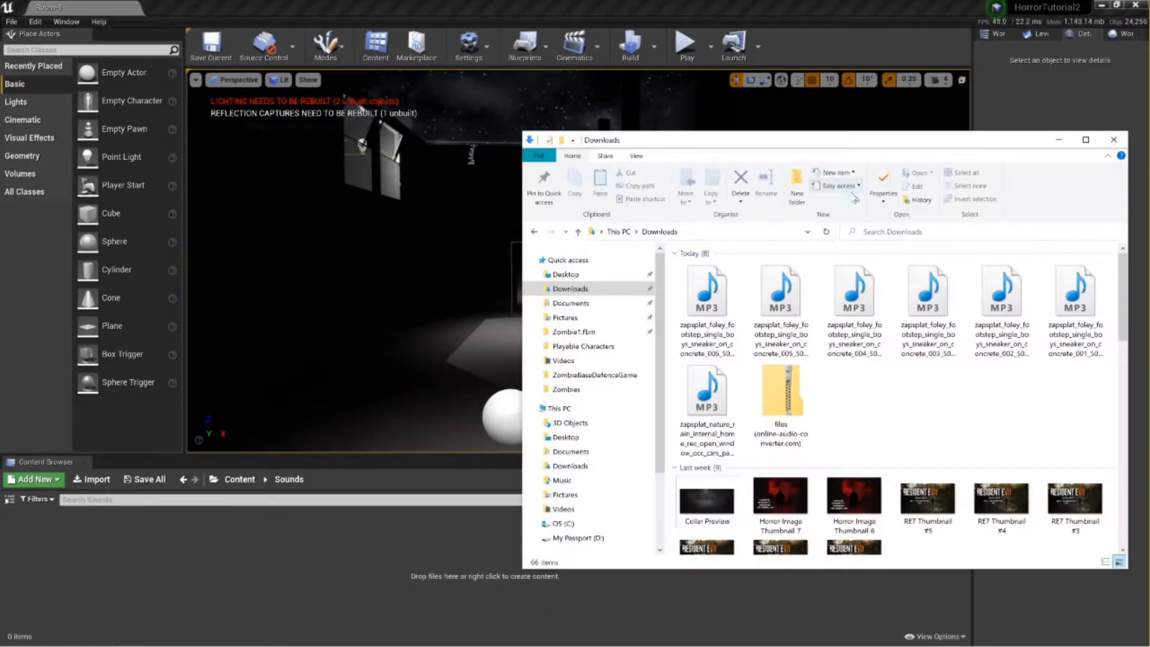
Copy the seven WAV files from the zip into Downloads and import them into the project's Sounds folder.
left_click_drag(832, 148, 436, 48)
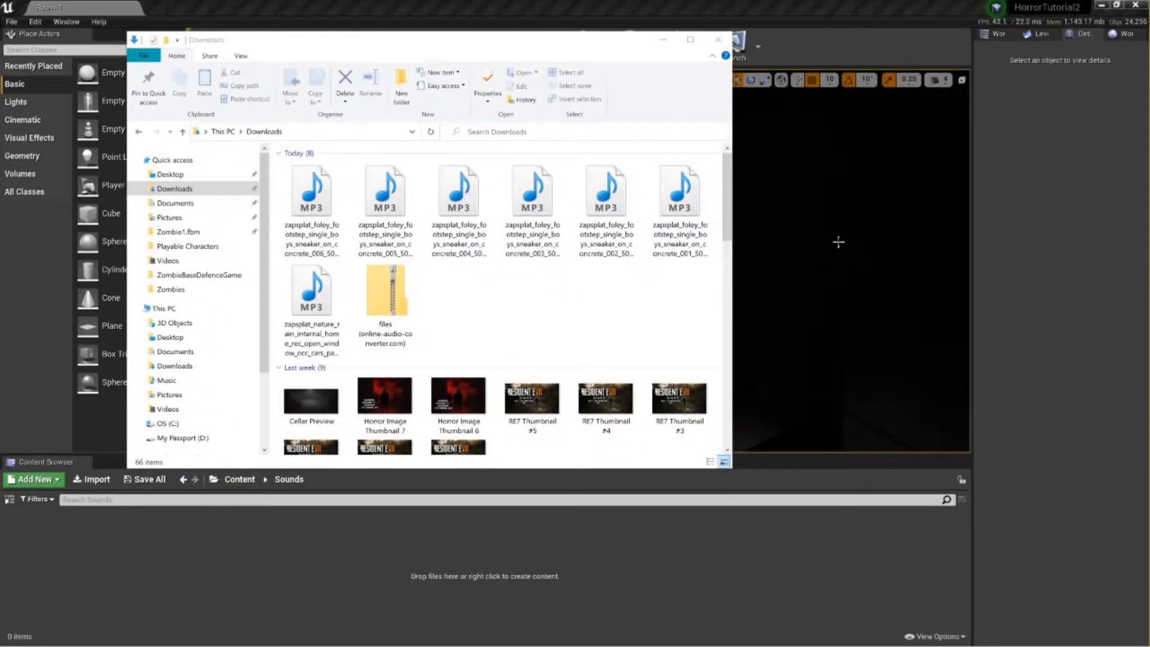
key("alt+Tab")
left_click_drag(766, 419, 473, 312)
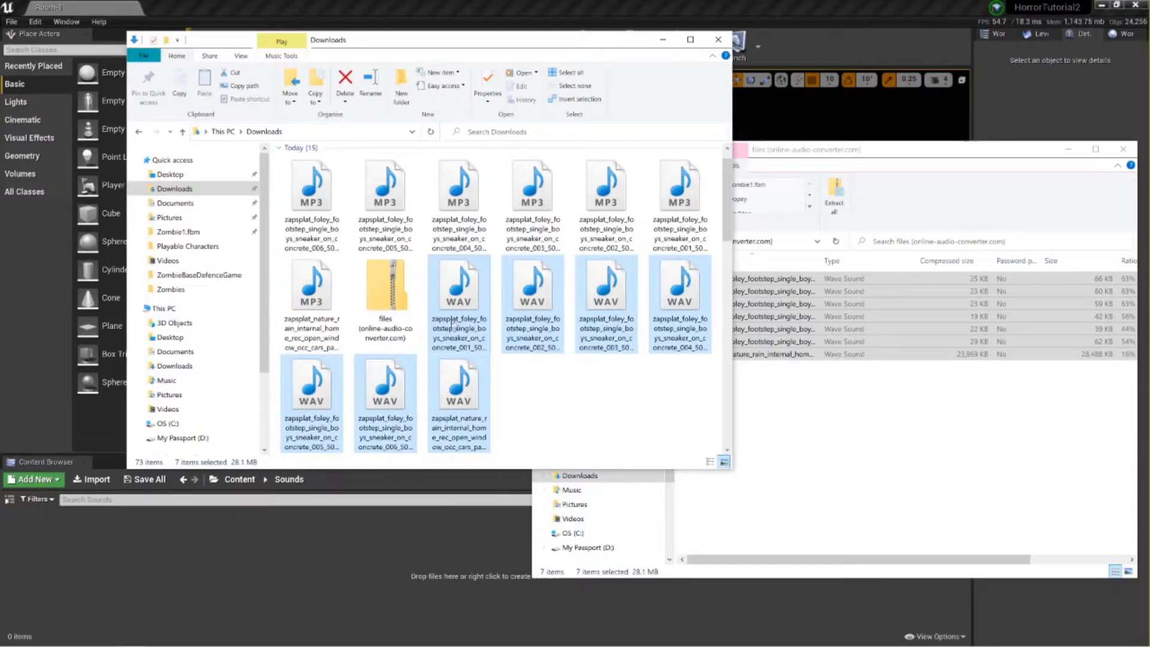
left_click(428, 558)
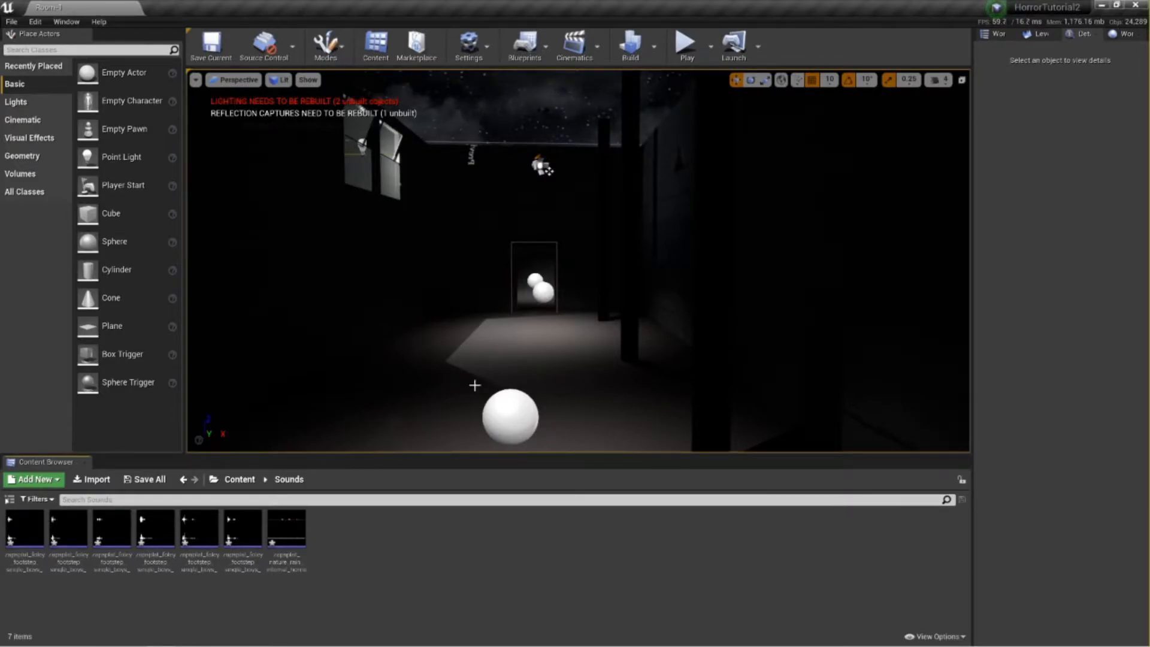
Create a Sound Cue named Footsteps in the Sounds folder.
right_click(371, 540)
mouse_move(386, 520)
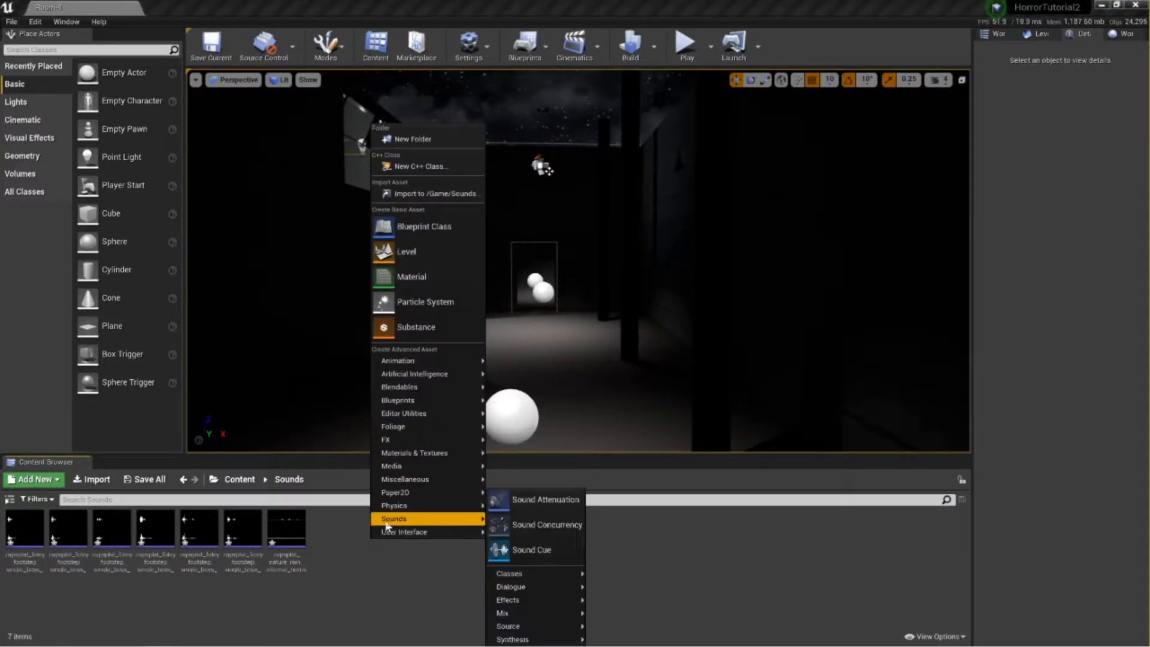
left_click(520, 549)
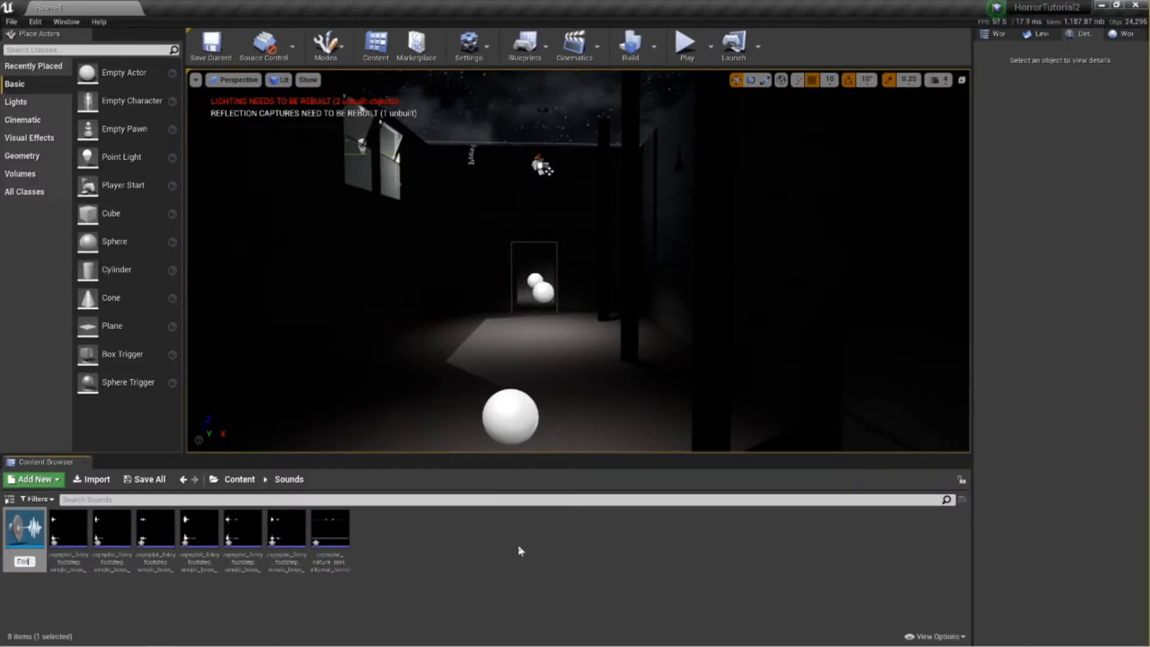
type("Footsteps")
key("Return")
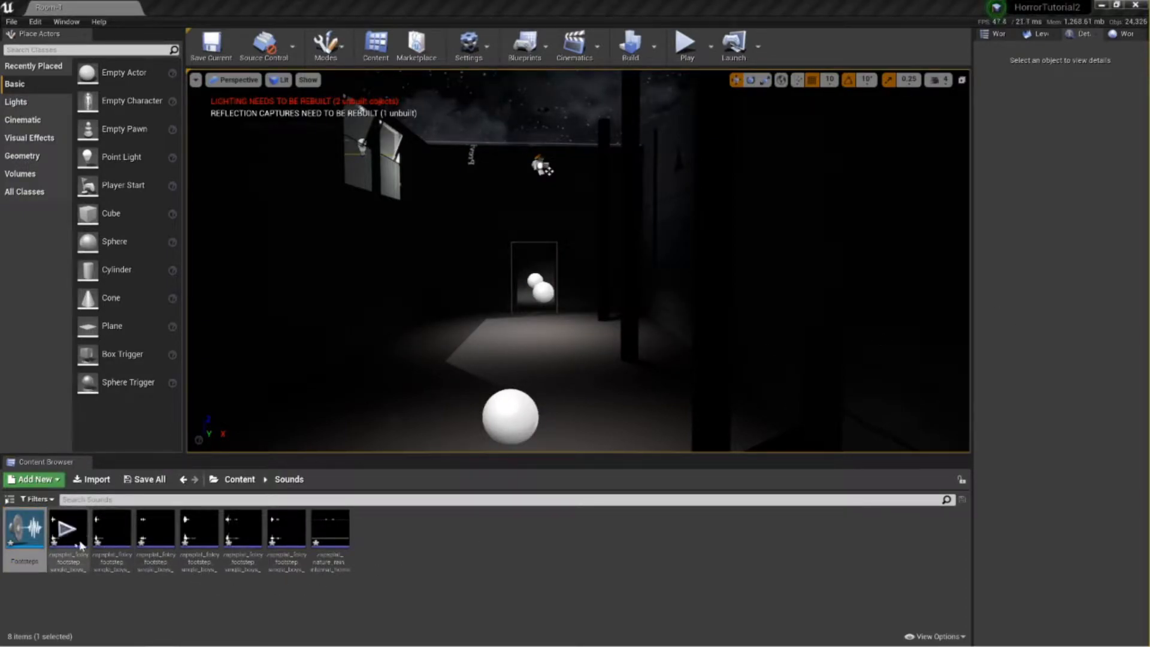
Add the six footstep sound waves to the Footsteps cue graph and move the Output node clear of them.
left_click(69, 527)
left_click(286, 531, "shift")
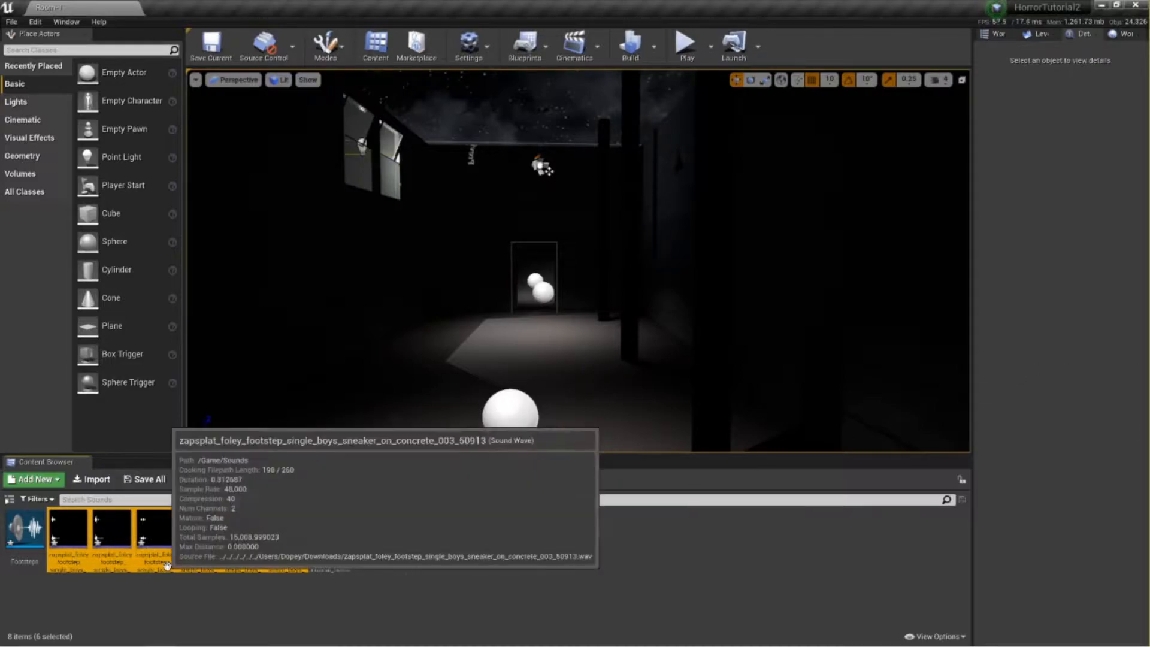
left_click_drag(150, 544, 311, 259)
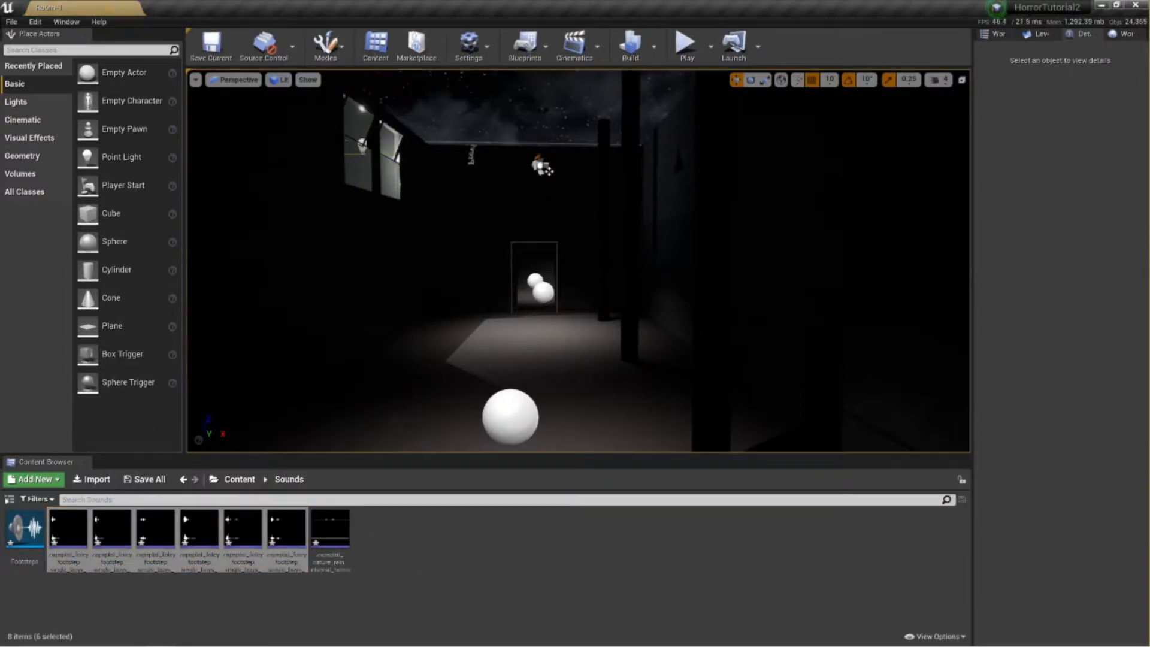
left_click_drag(1025, 254, 425, 547)
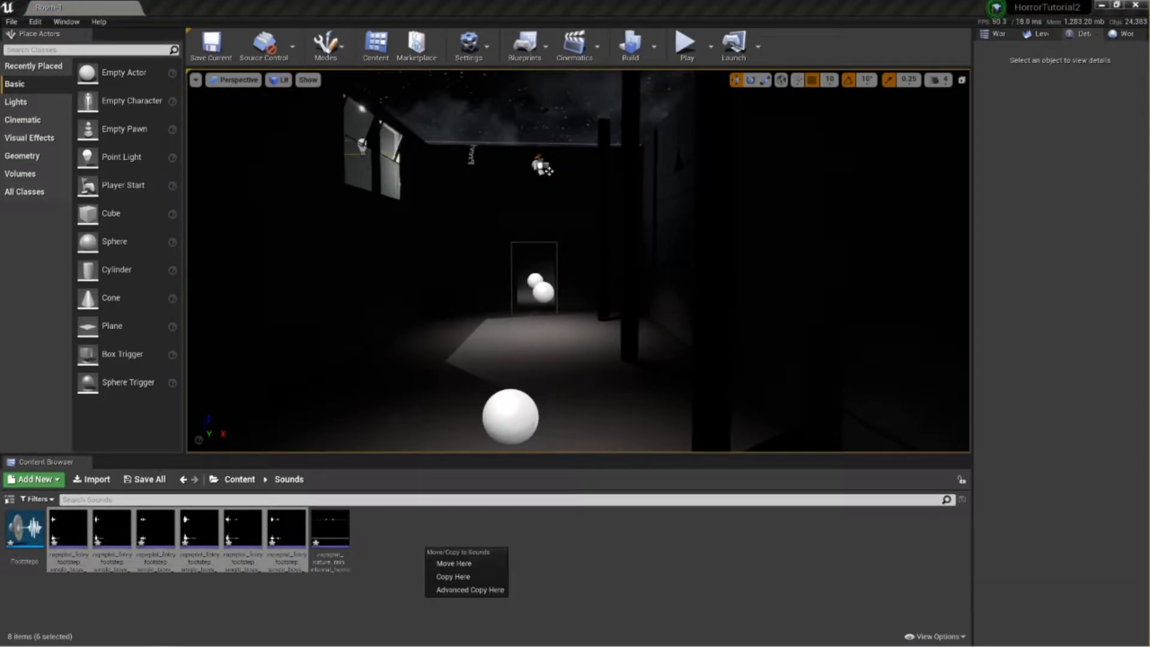
key("Escape")
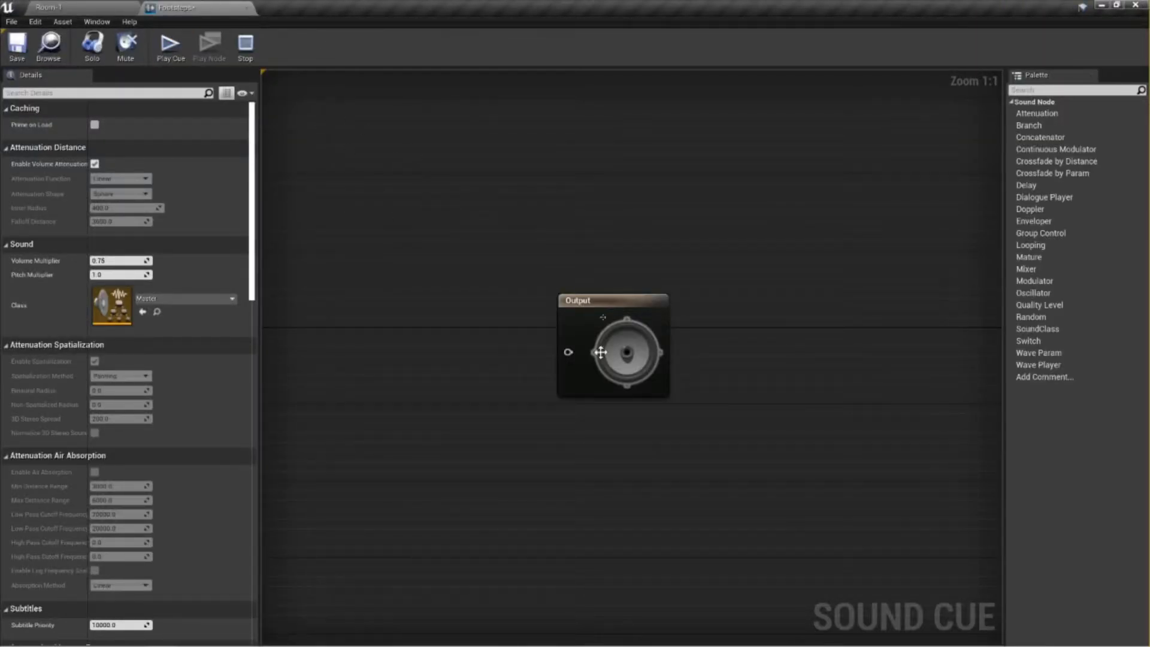
left_click(91, 6)
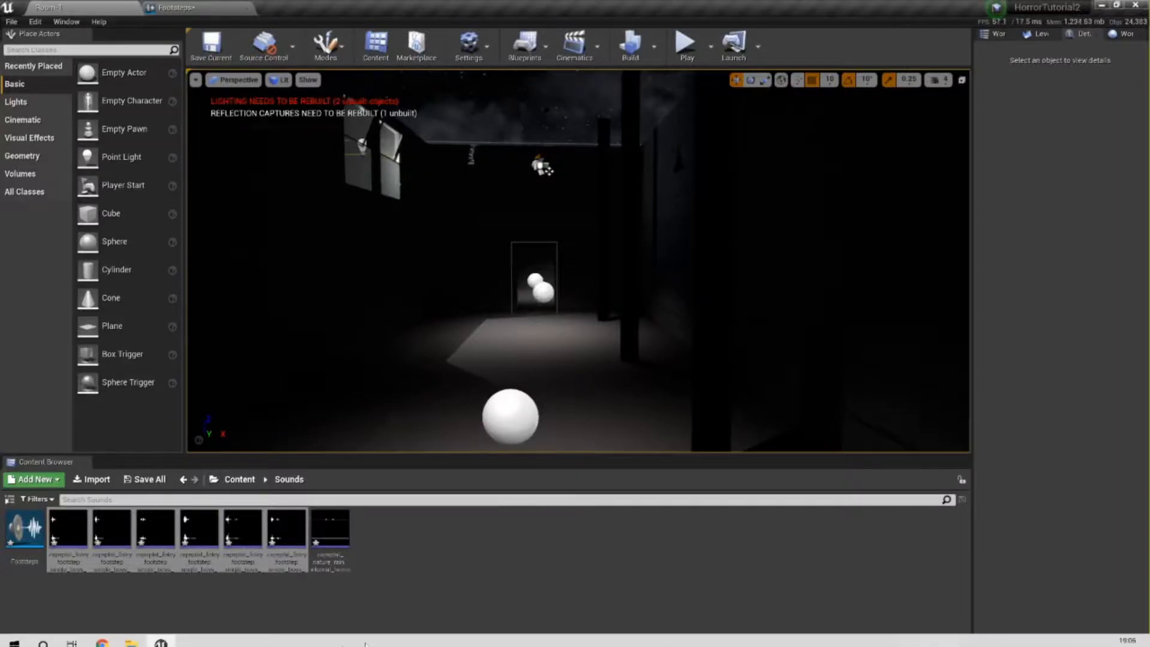
left_click_drag(237, 556, 350, 247)
left_click_drag(573, 295, 861, 172)
left_click_drag(518, 165, 625, 186)
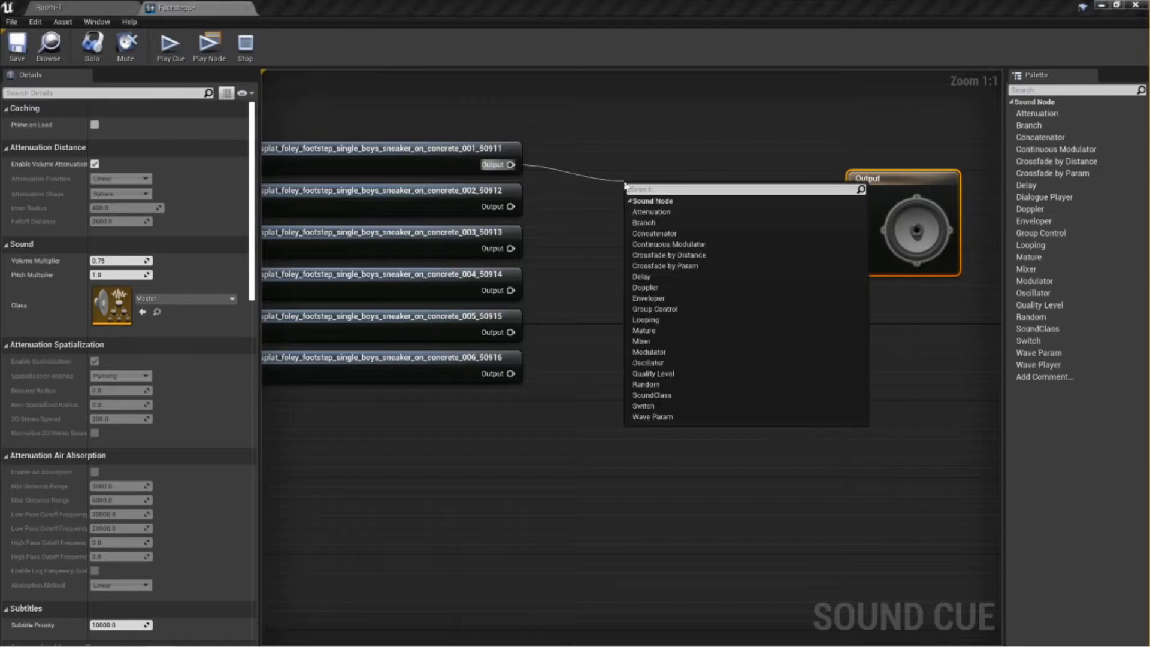
type("Random")
left_click(570, 136)
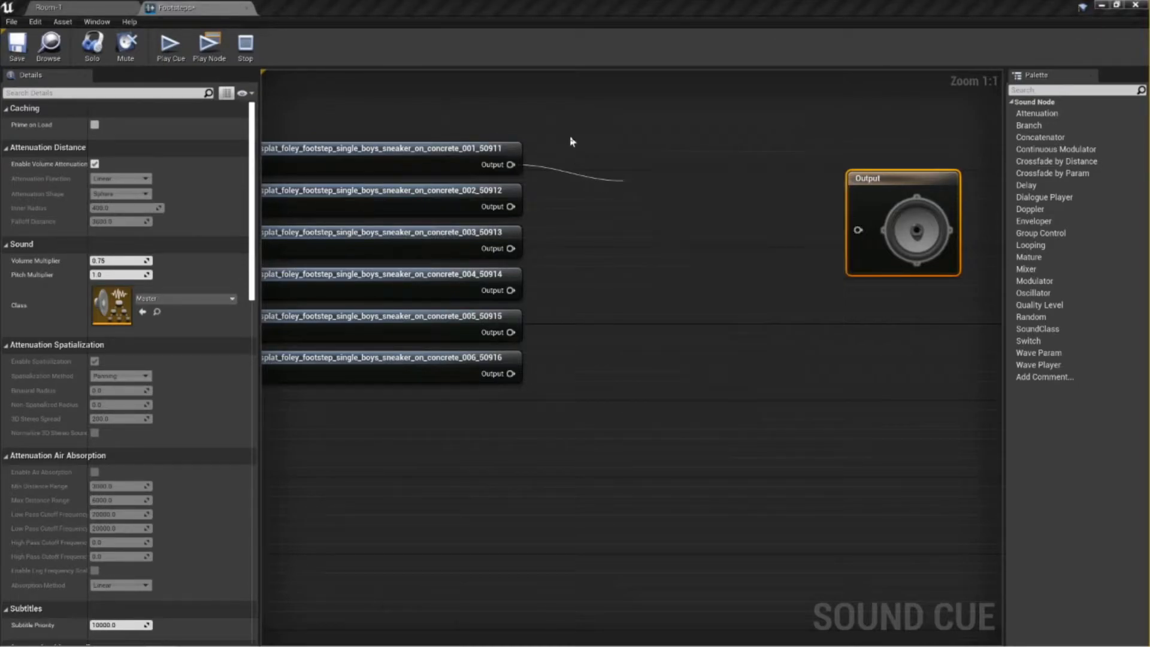
Add a Random node fed by the output of the first footstep wave, concrete_001.
left_click_drag(441, 90, 421, 457)
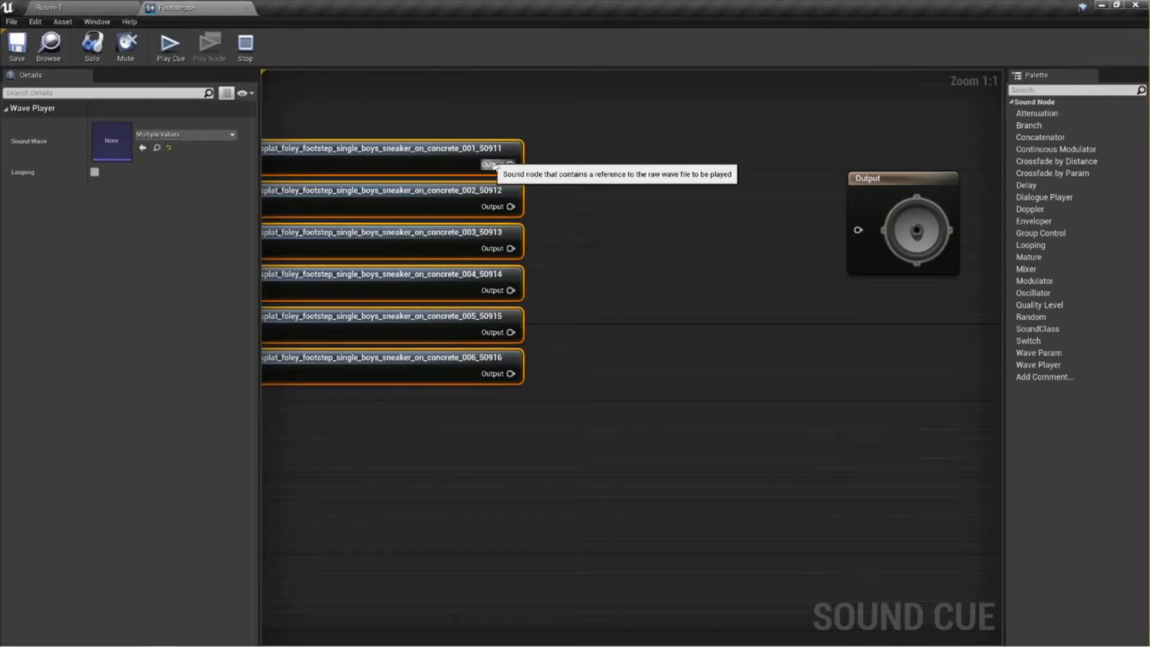
left_click_drag(510, 164, 580, 173)
type("Ra")
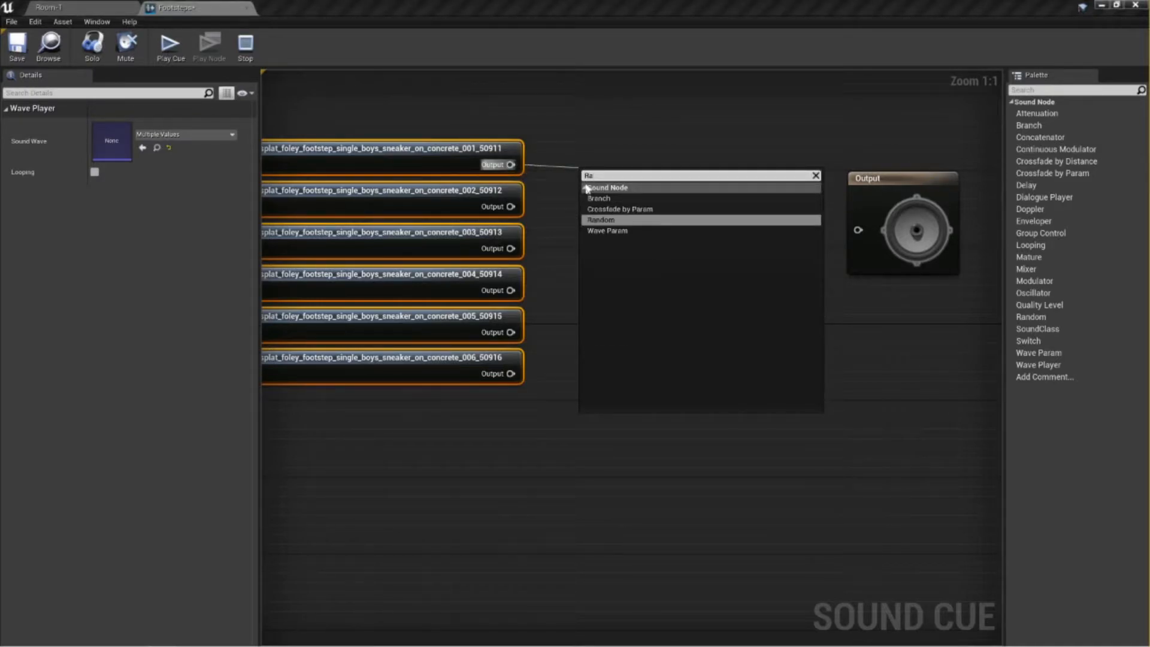
left_click(607, 221)
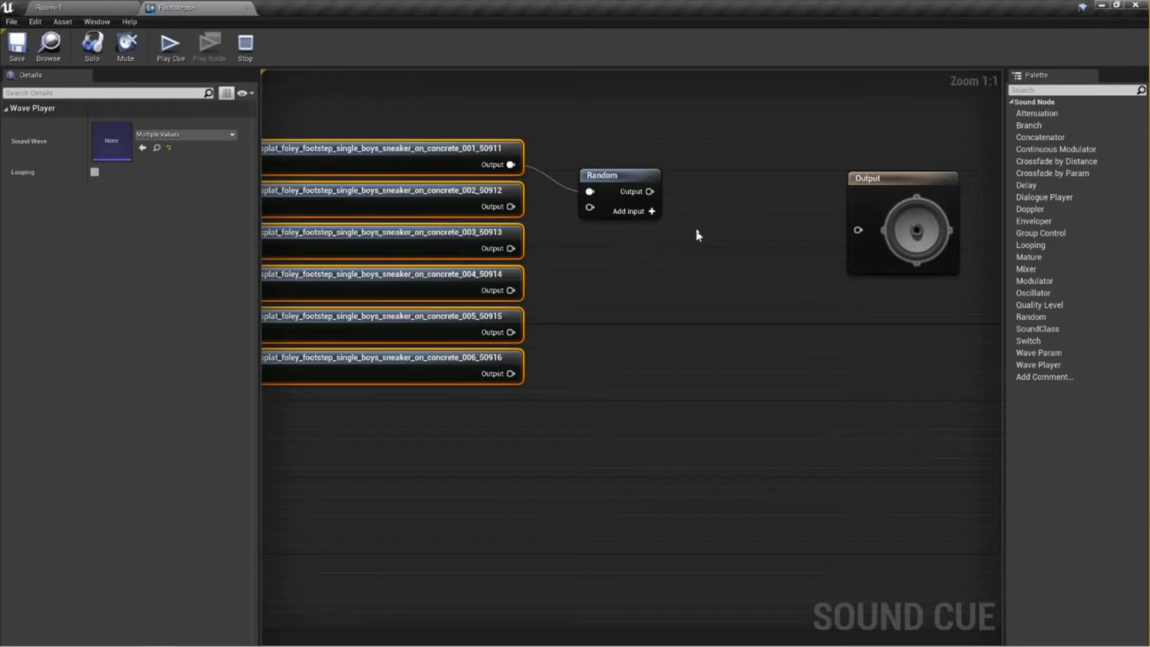
Extend the Random node to five inputs and connect footstep waves 002 to 005 to them in order.
left_click(654, 213)
left_click(653, 213)
left_click(653, 213)
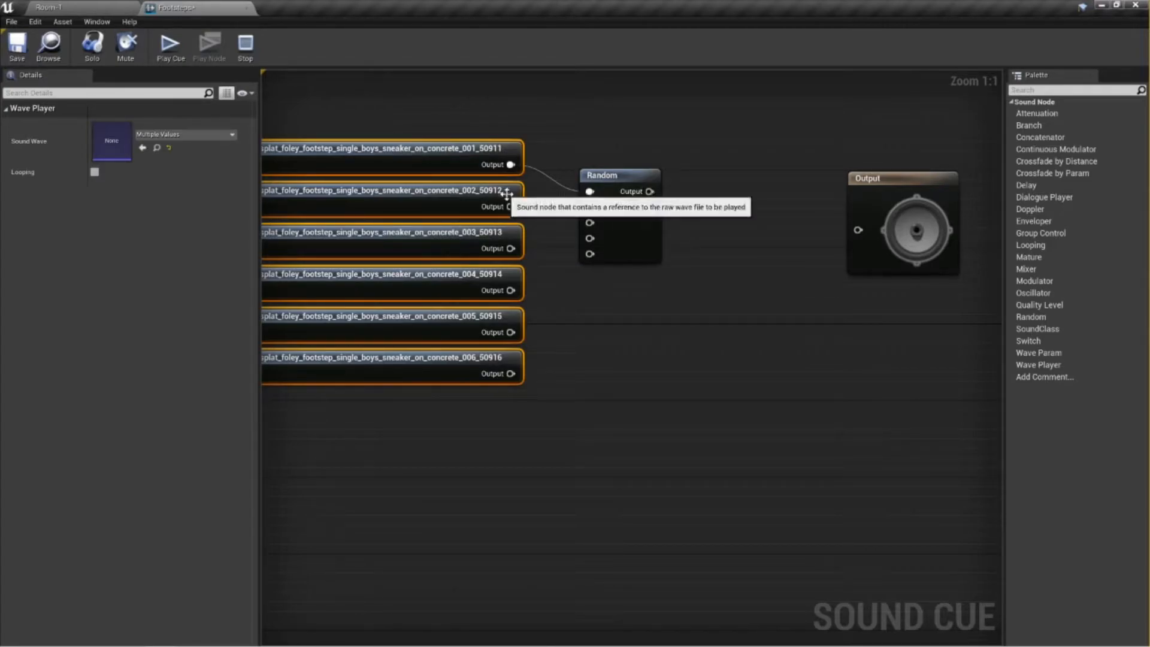
left_click_drag(510, 208, 590, 208)
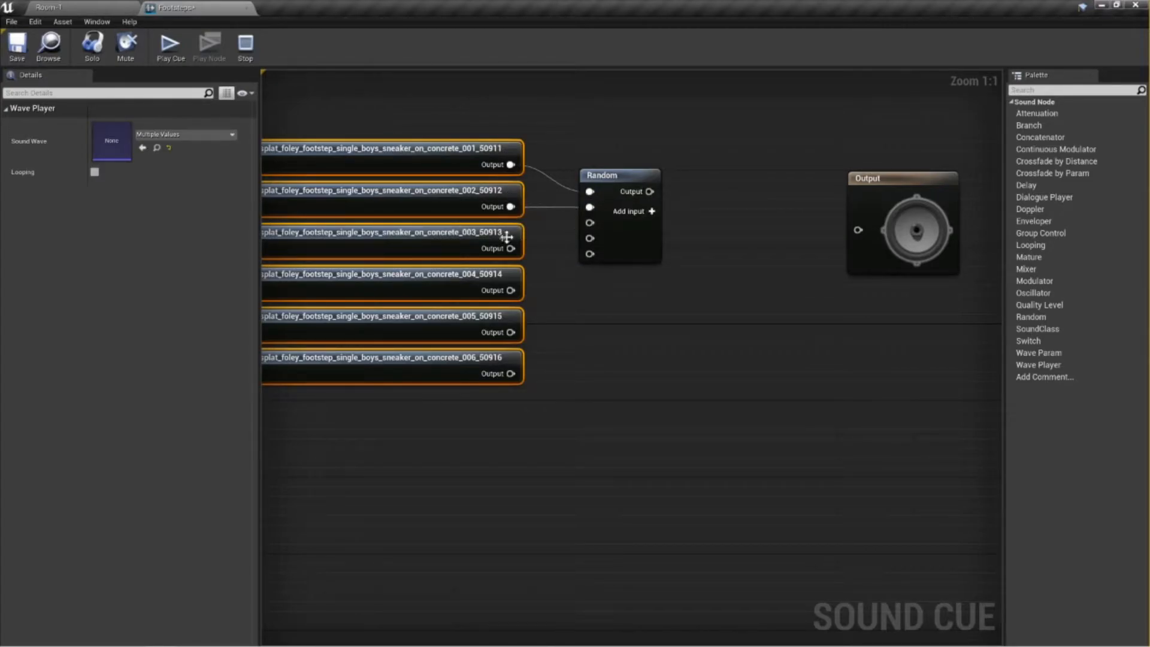
left_click_drag(509, 248, 590, 223)
left_click_drag(511, 290, 590, 238)
left_click_drag(511, 332, 591, 254)
Connect footstep wave 006 to a sixth input on the Random node and wire Random into the Output node.
left_click(652, 212)
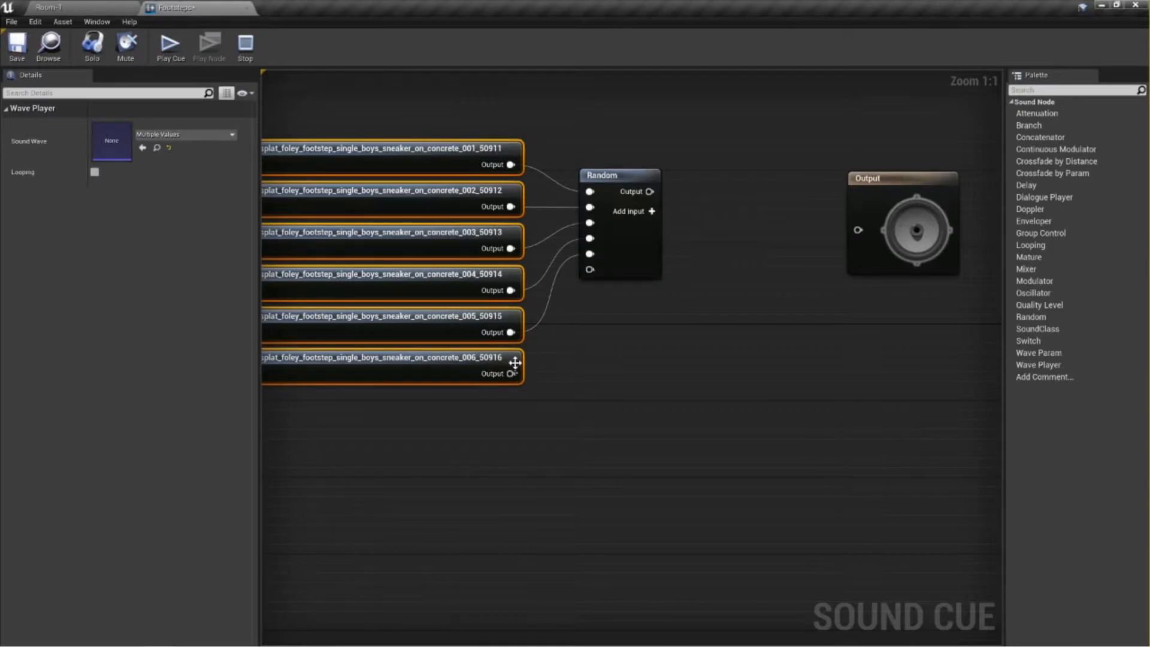
left_click_drag(511, 374, 590, 270)
left_click_drag(618, 187, 646, 217)
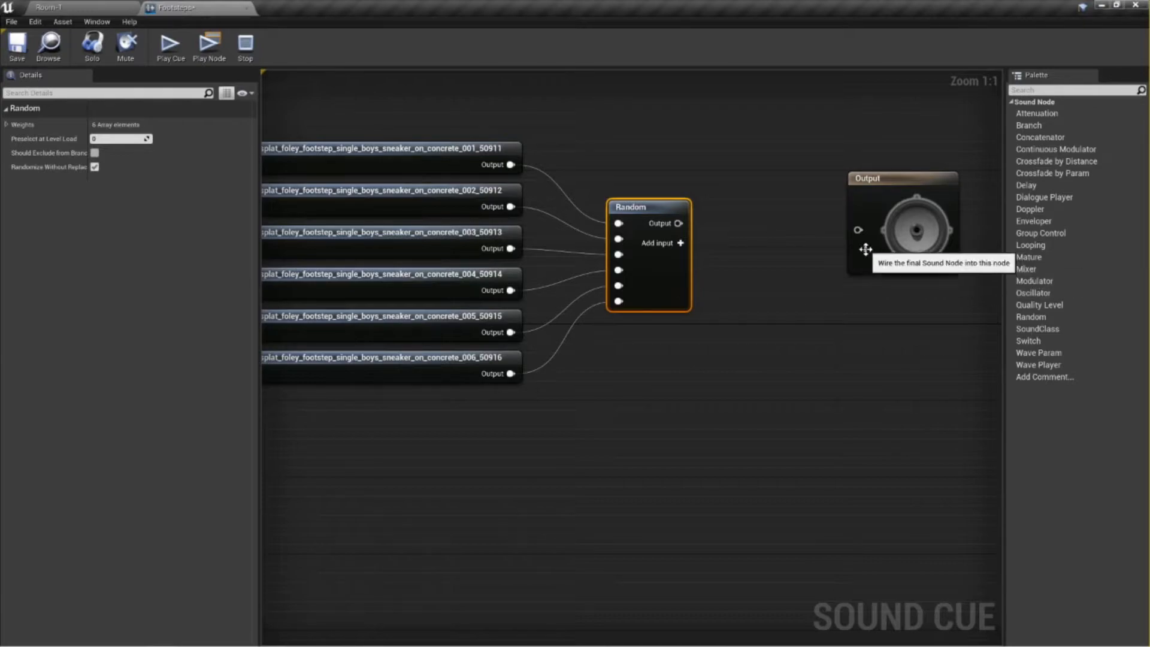
left_click_drag(679, 223, 827, 227)
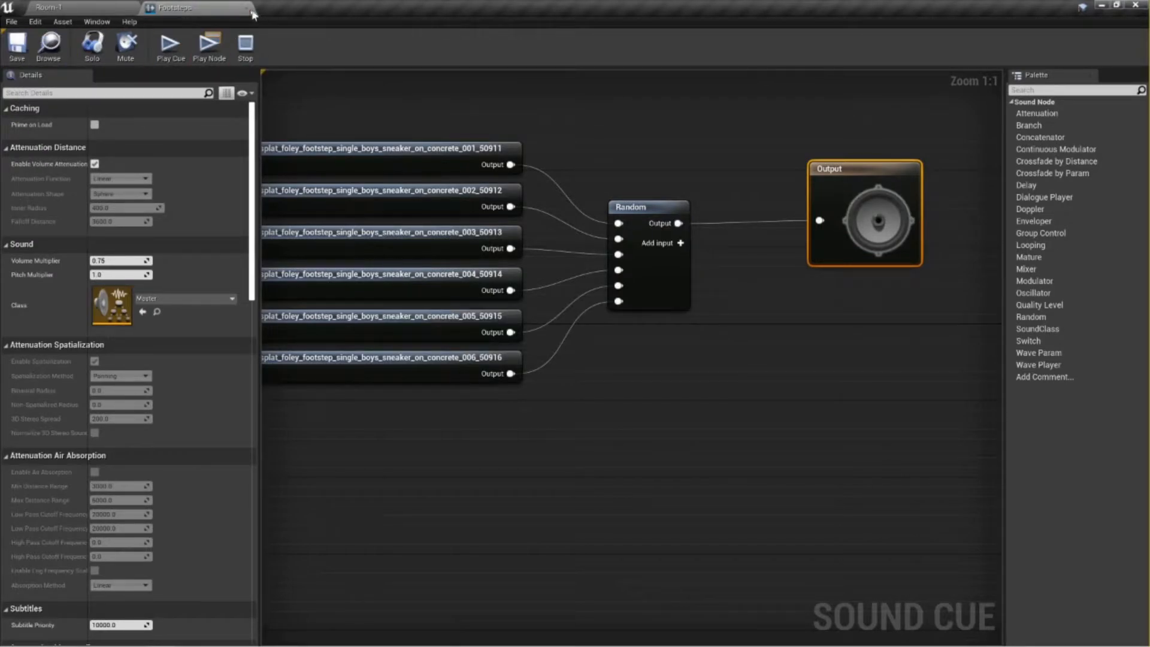
Close the Footsteps cue and save all modified content in the project.
left_click(246, 8)
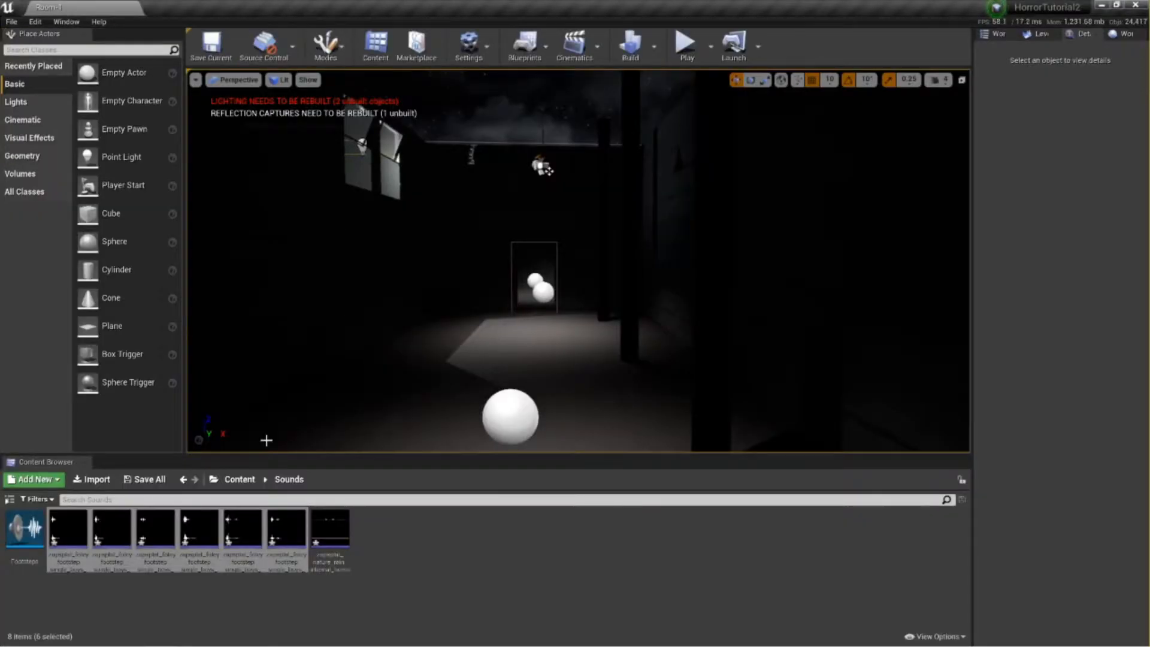
left_click(145, 480)
left_click(683, 439)
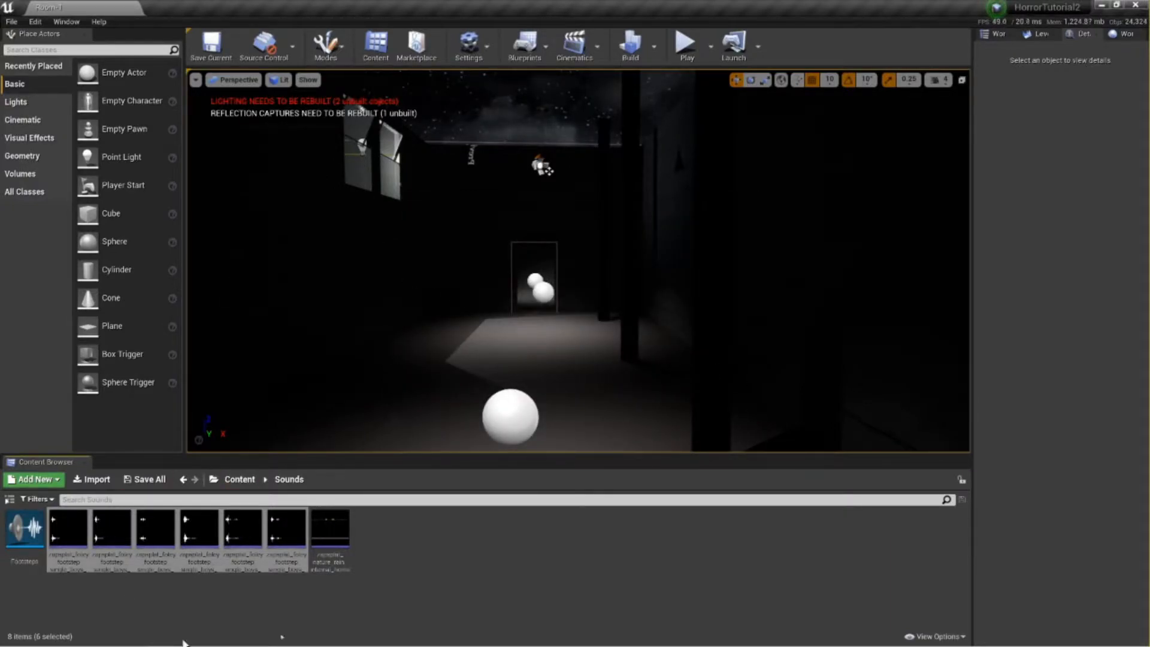
right_click_drag(360, 328, 200, 342)
left_click(240, 479)
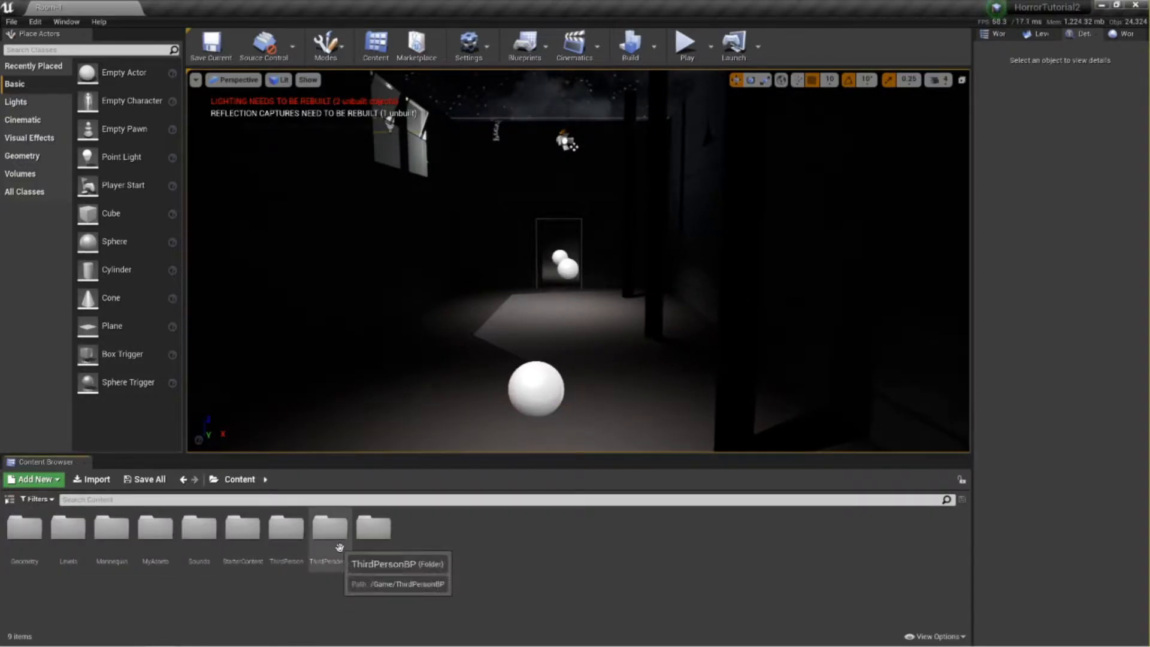
double_click(329, 528)
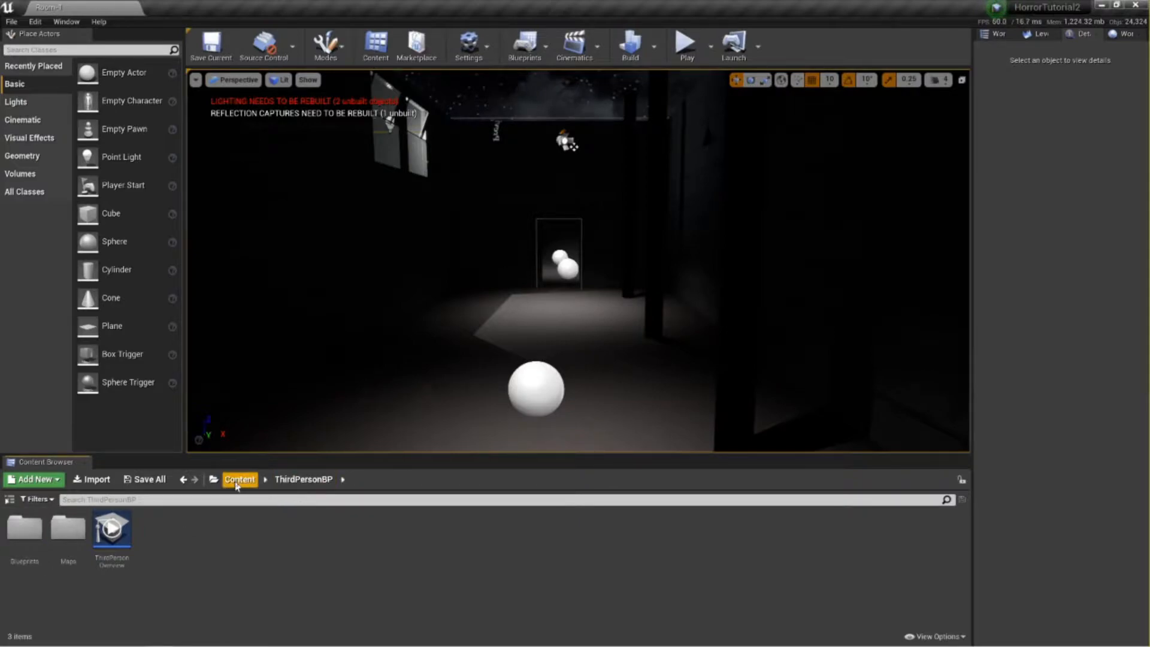
left_click(240, 480)
left_click(304, 535)
double_click(305, 536)
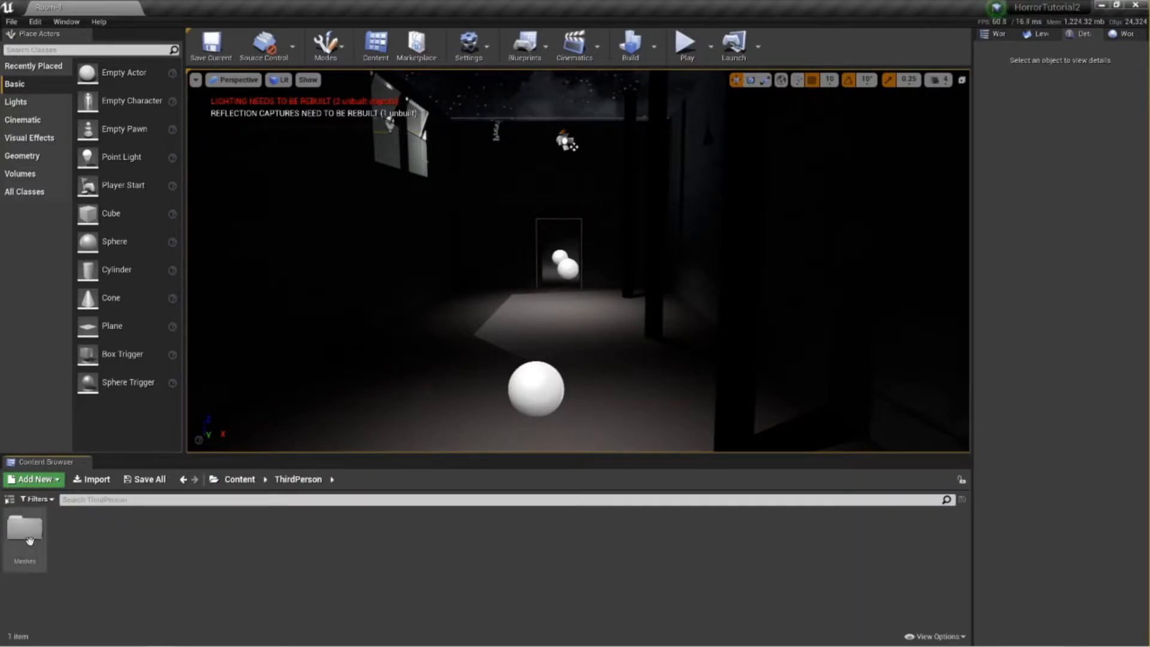
double_click(24, 527)
left_click(298, 479)
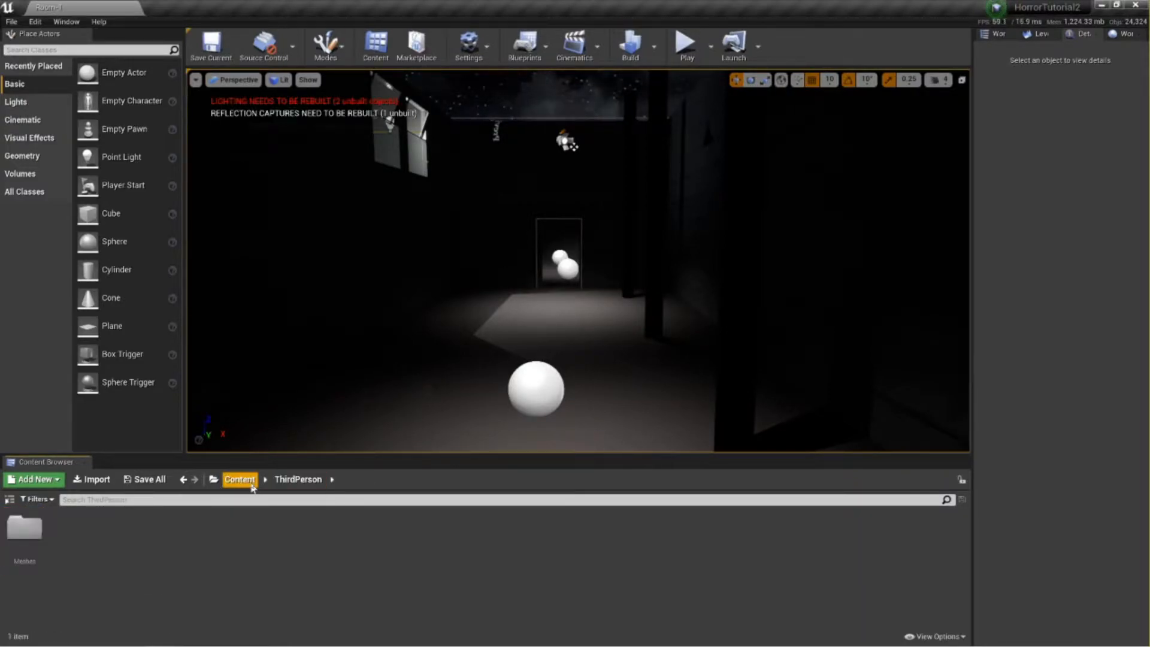
Open the ThirdPersonWalk animation sequence from the Mannequin Animations folder.
left_click(240, 480)
double_click(110, 536)
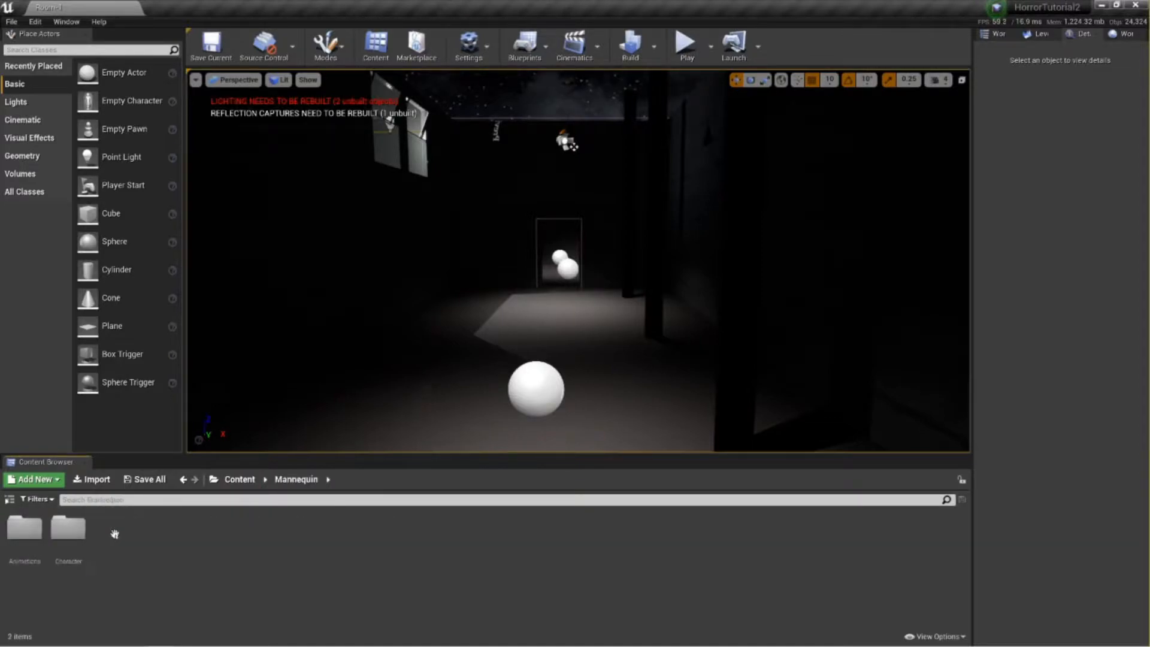
double_click(24, 528)
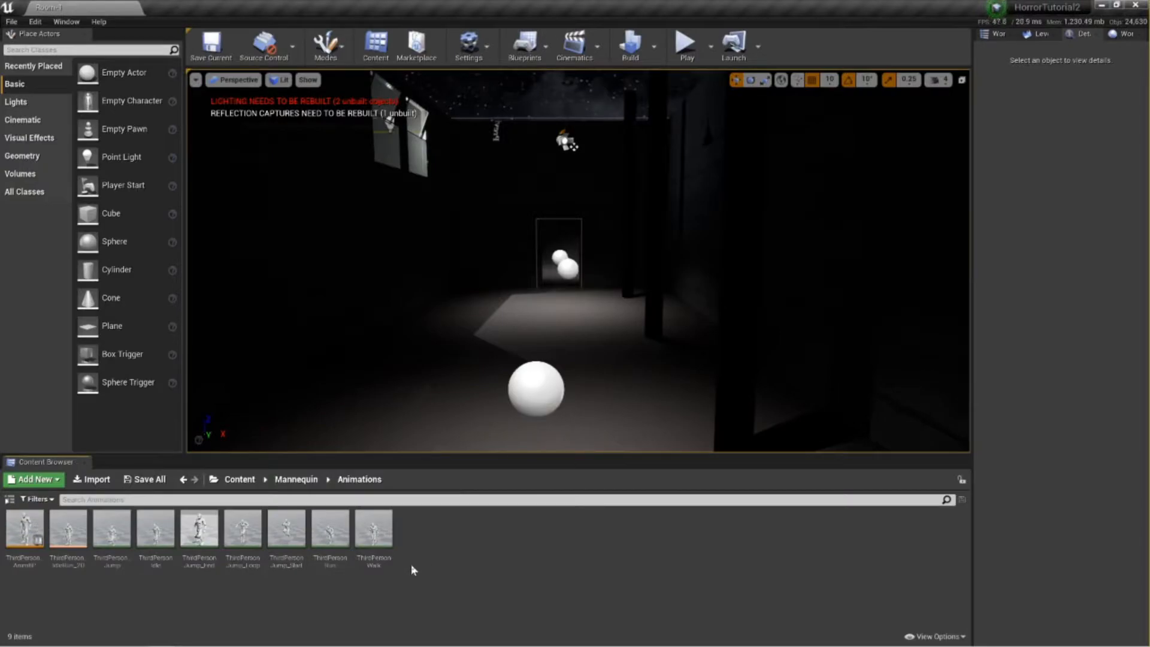
mouse_move(377, 530)
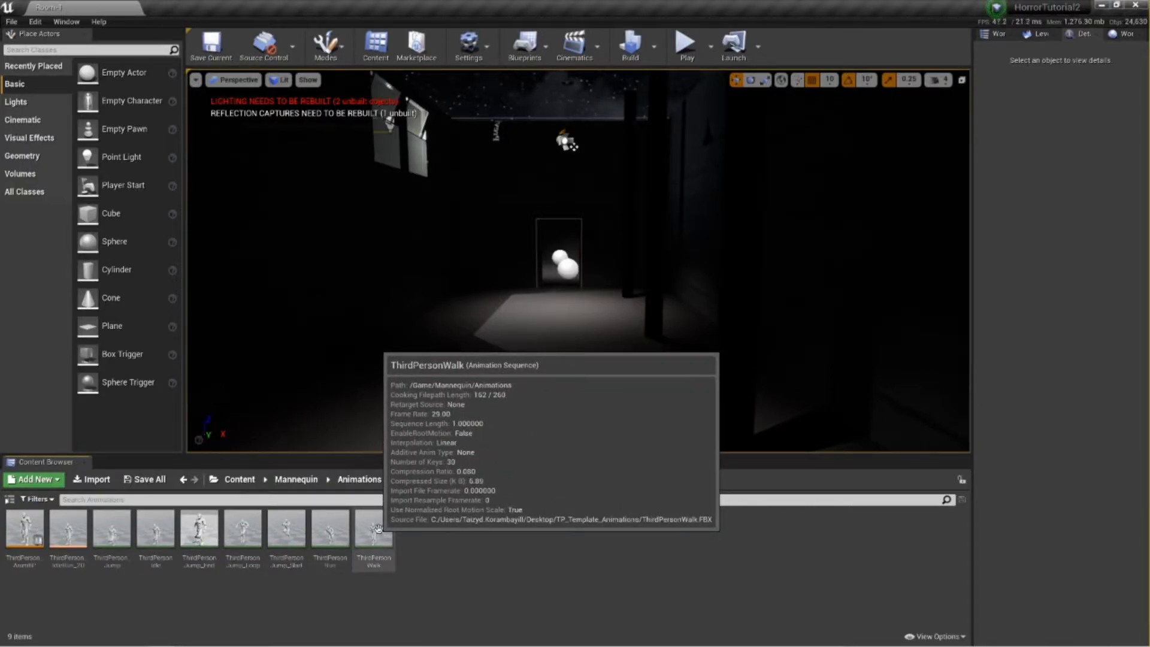
double_click(379, 529)
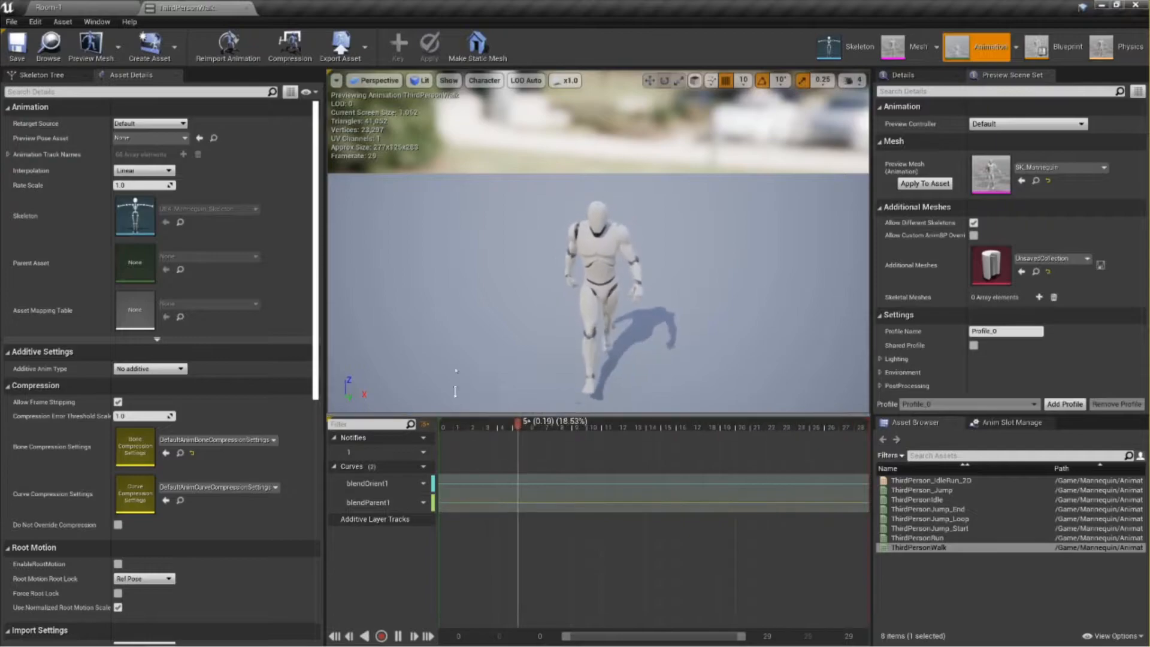
Pause the walk preview and add a Play Sound notify at about frame 8, where the first foot lands.
mouse_move(467, 341)
right_mouse_down()
mouse_move(576, 323)
mouse_move(528, 342)
mouse_move(509, 401)
mouse_move(540, 287)
mouse_move(530, 383)
mouse_move(527, 353)
mouse_move(470, 333)
right_mouse_up()
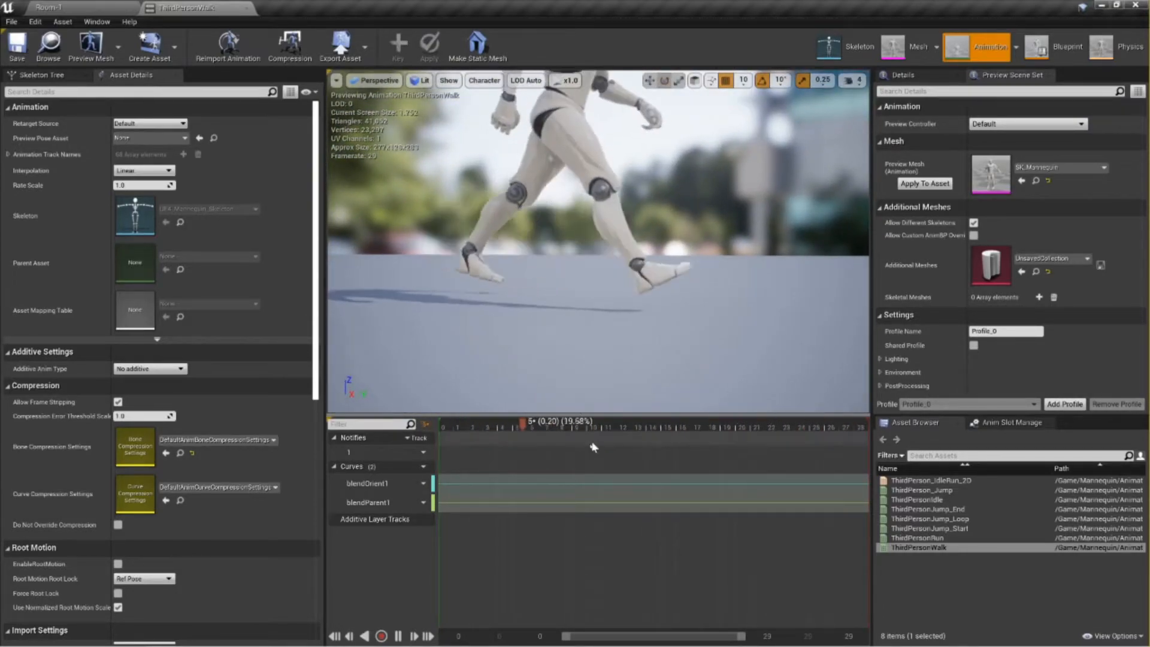
left_click(398, 636)
left_click_drag(514, 428, 549, 458)
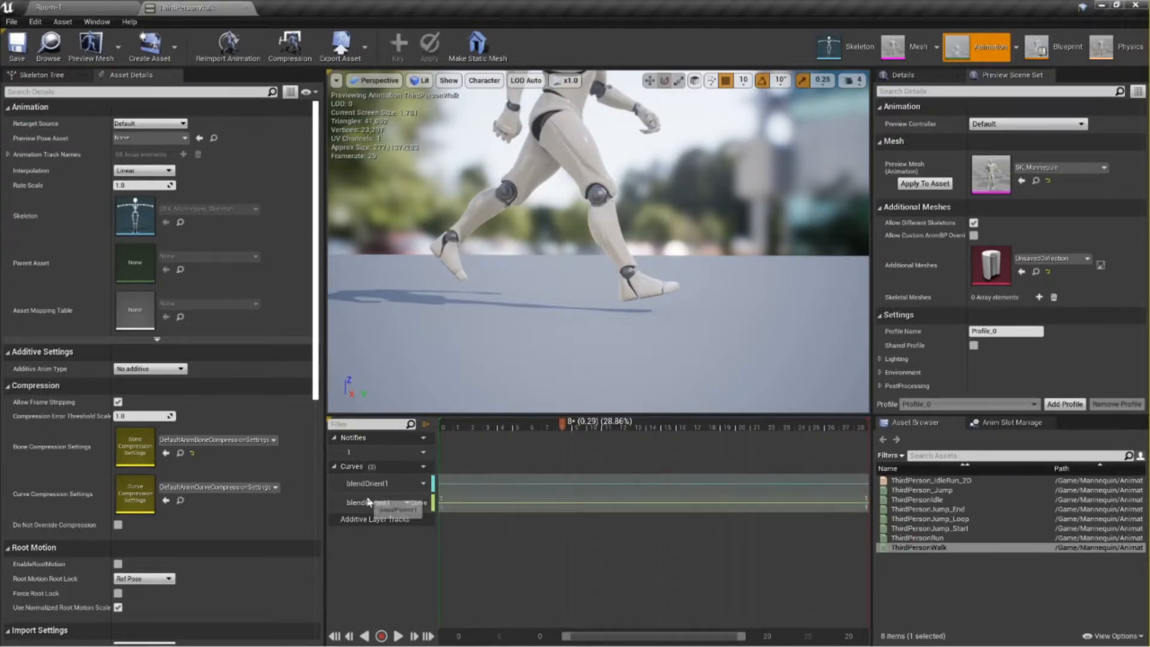
right_click(563, 452)
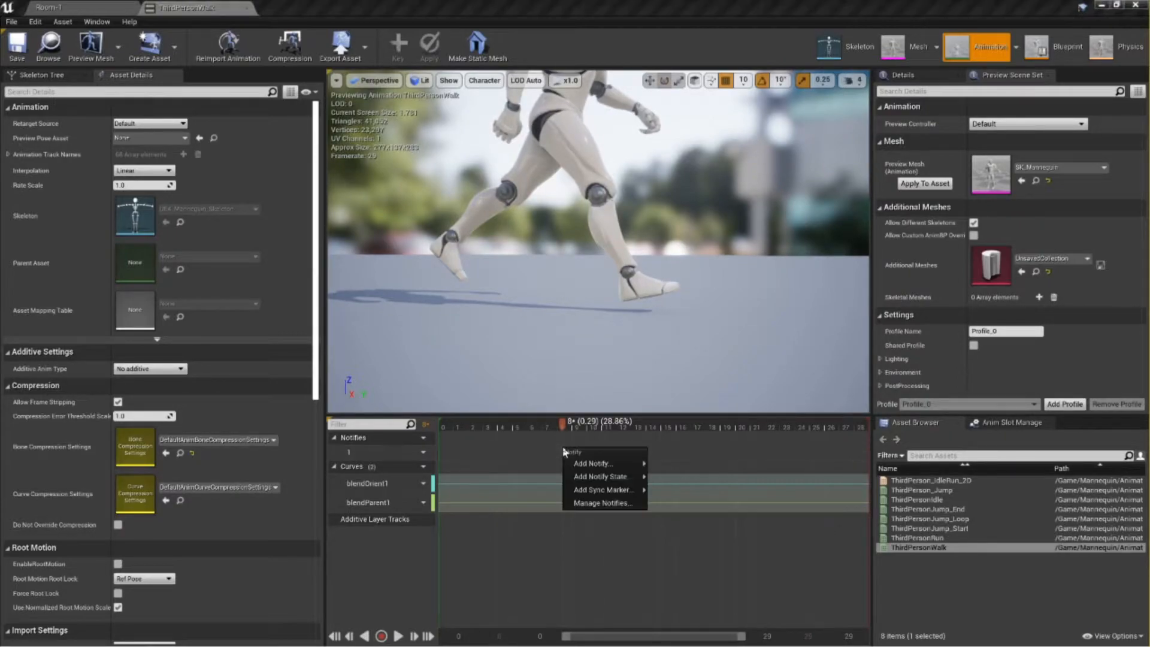
mouse_move(620, 468)
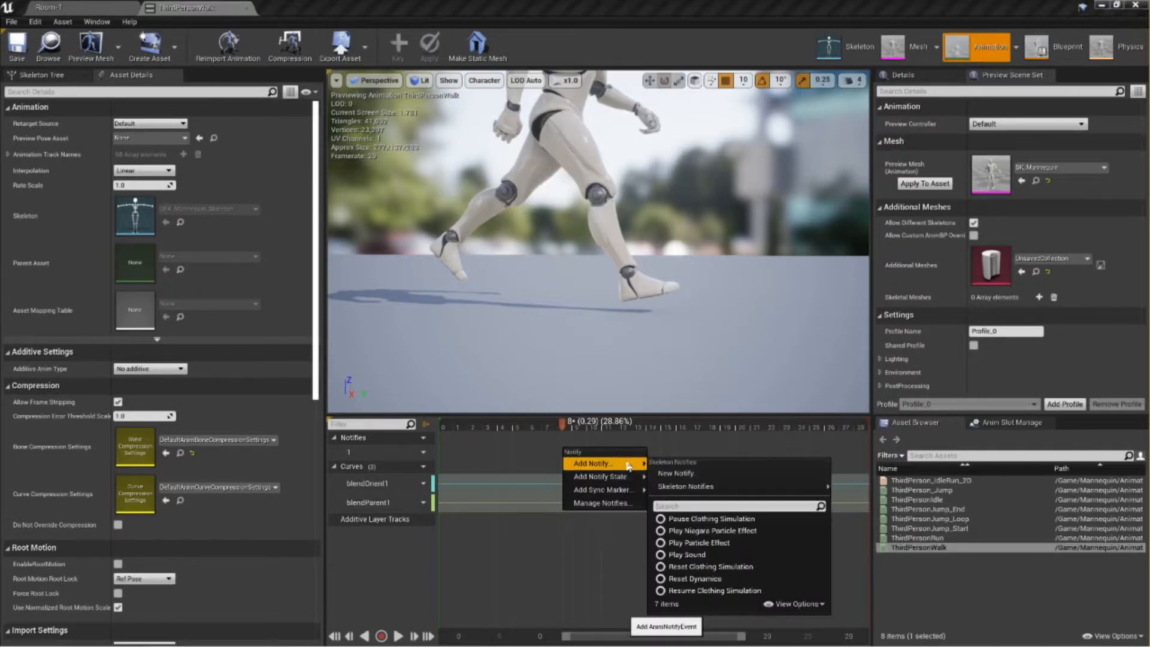
left_click(712, 553)
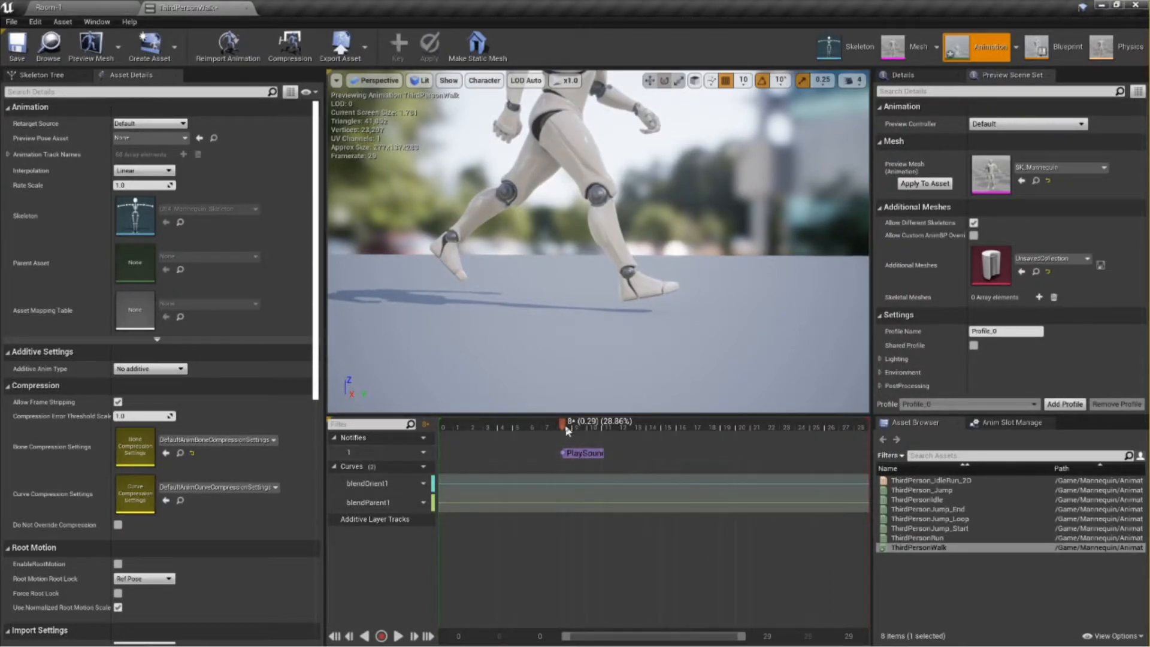
Add a second Play Sound notify at about frame 22, where the other foot lands, and scrub through the walk to check the timing.
left_click_drag(565, 426, 775, 447)
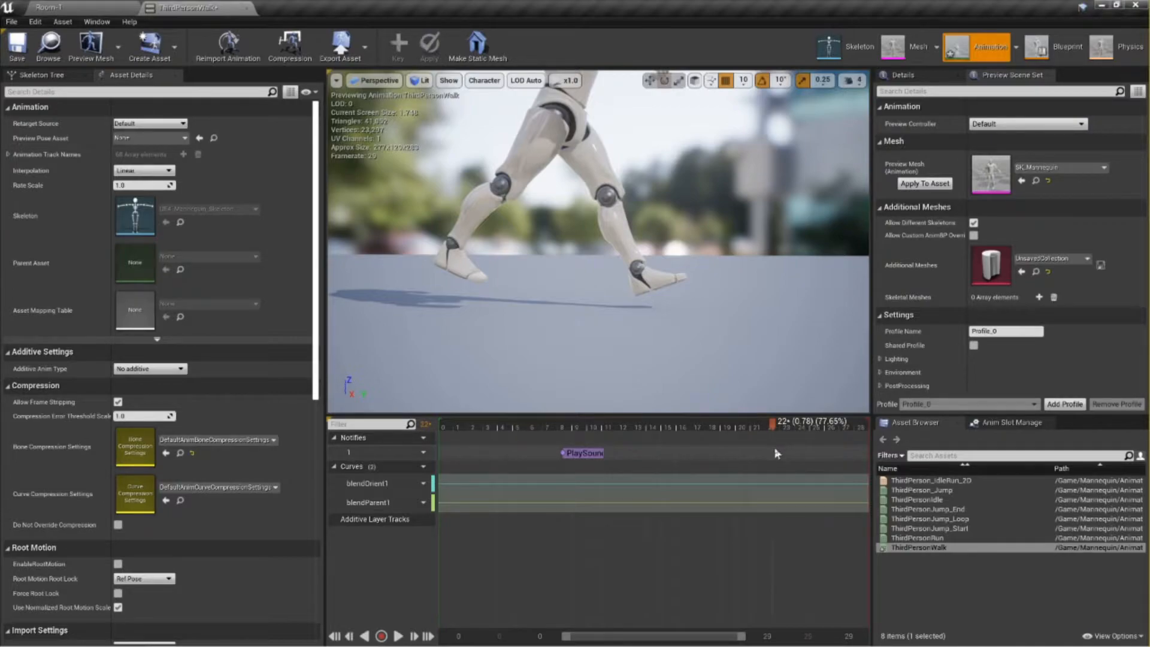
right_click(773, 451)
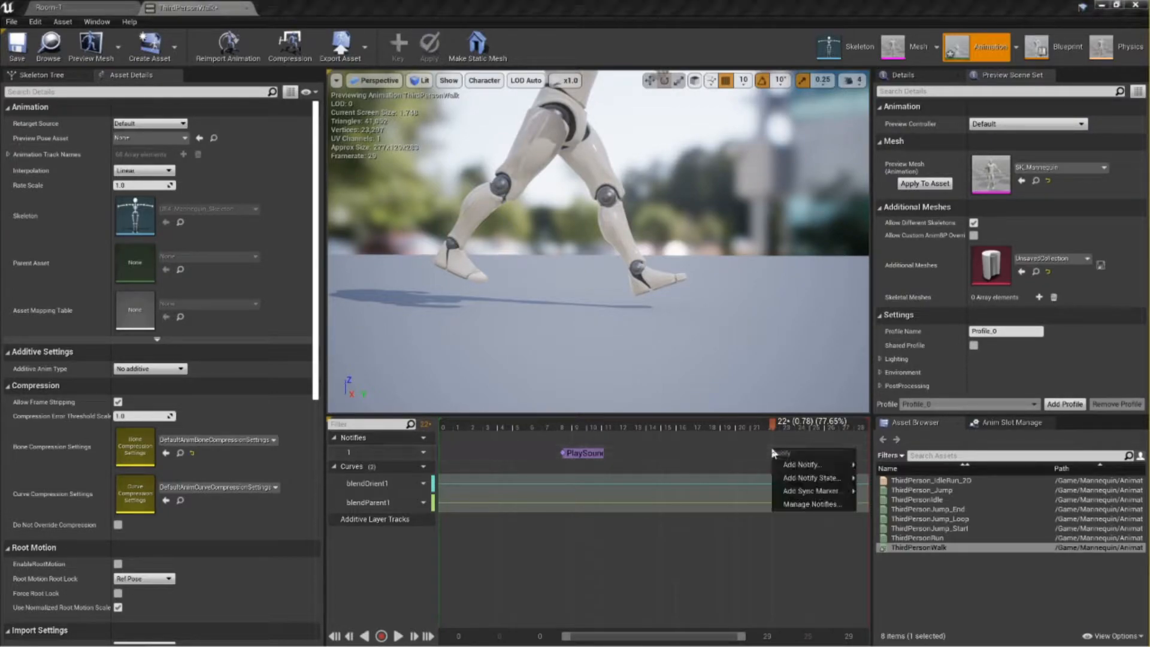
mouse_move(795, 464)
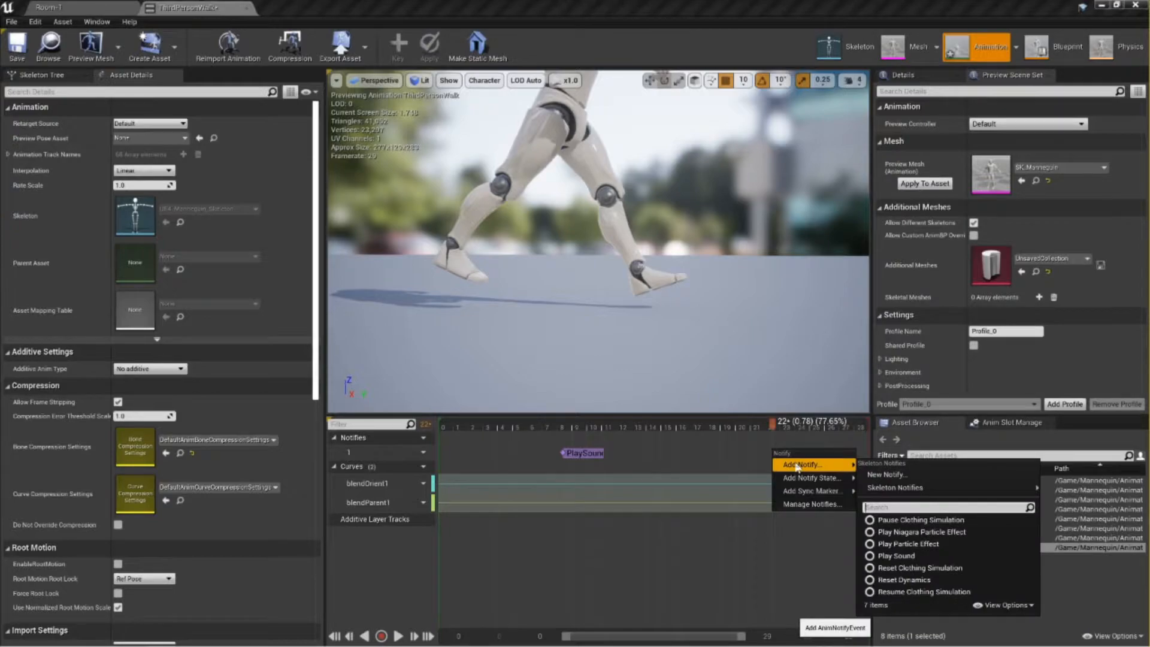
left_click(899, 556)
left_click_drag(773, 427, 945, 460)
left_click_drag(1022, 478, 593, 470)
Assign the Footsteps sound cue to the first Play Sound notify.
left_click(566, 453)
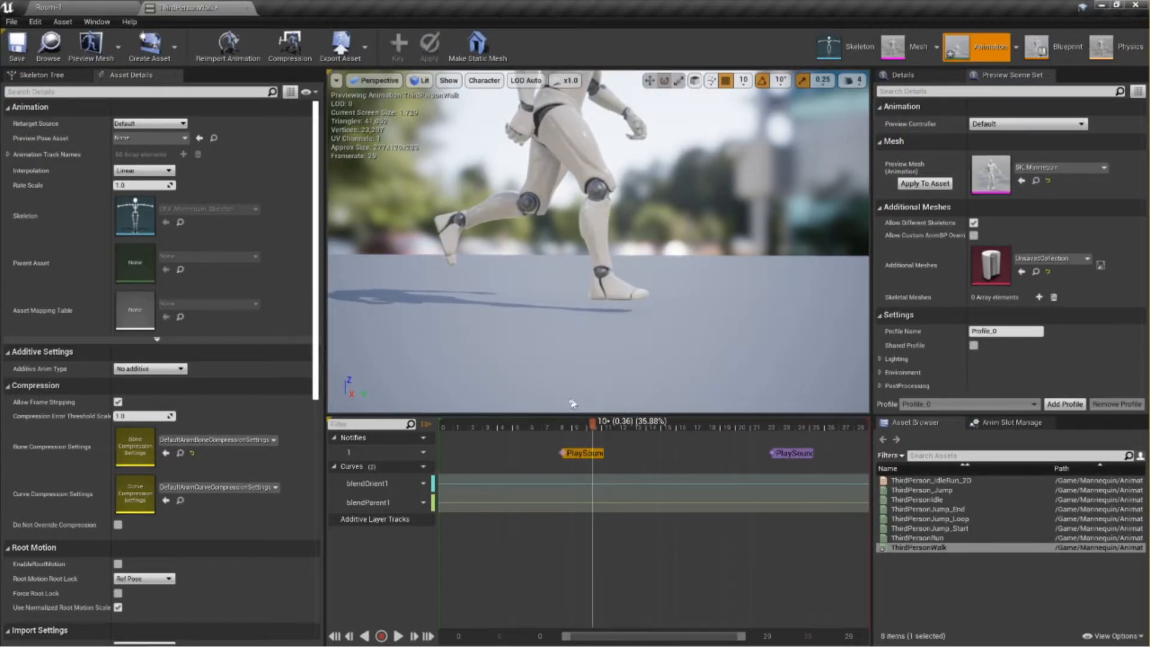
right_click(564, 459)
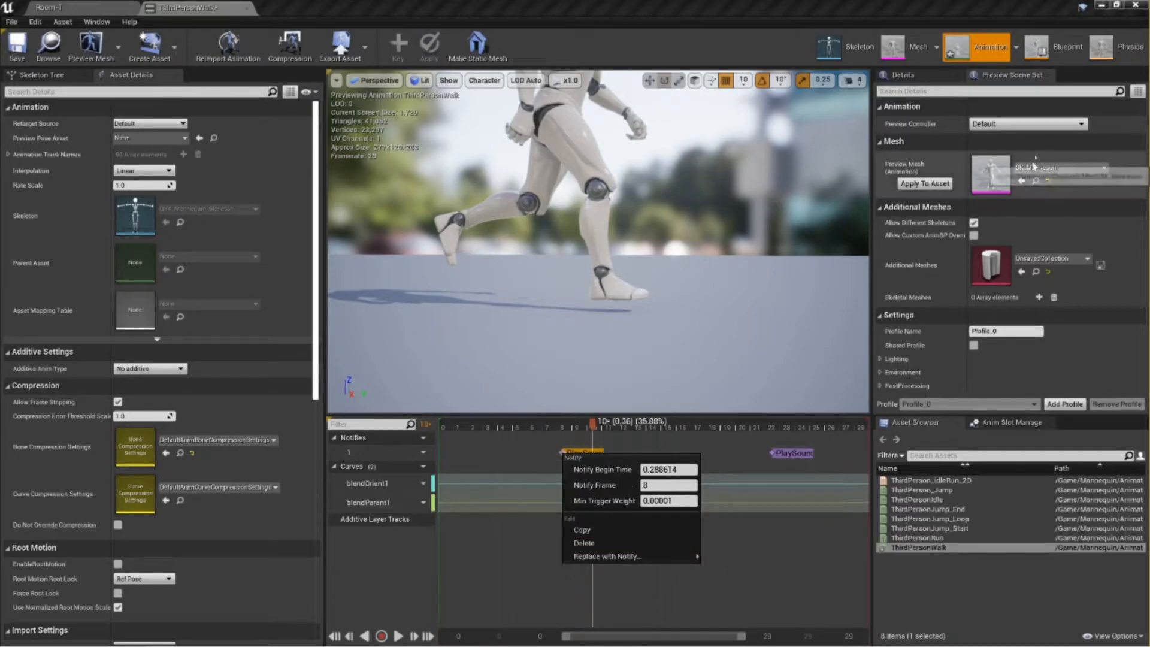
left_click(913, 77)
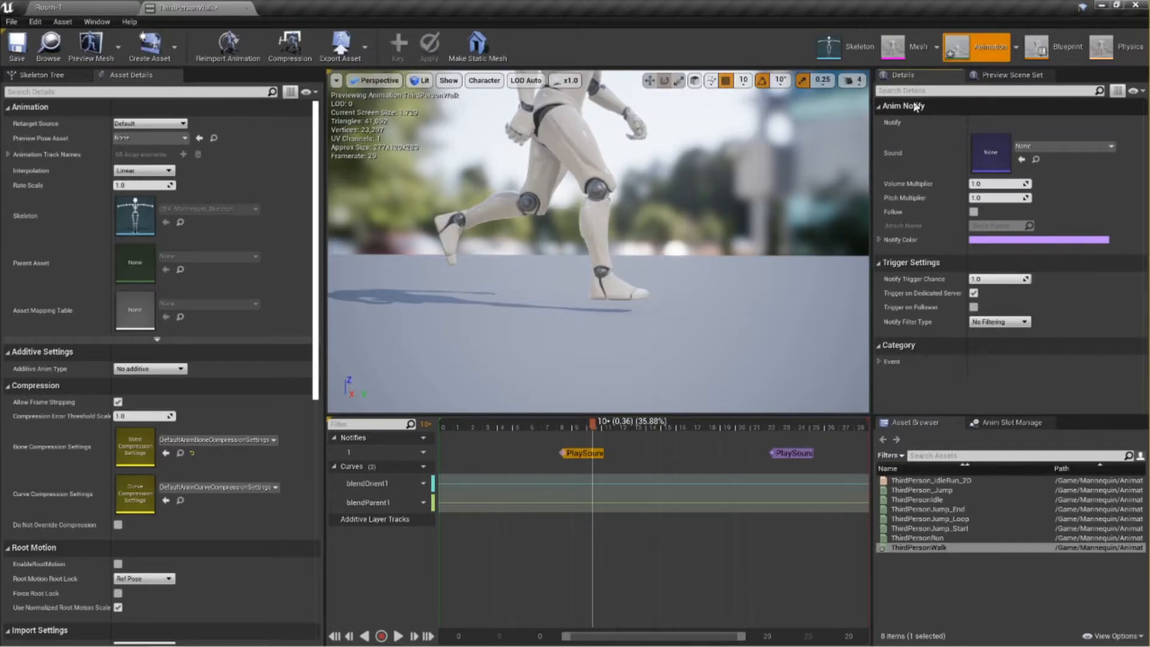
left_click(1100, 148)
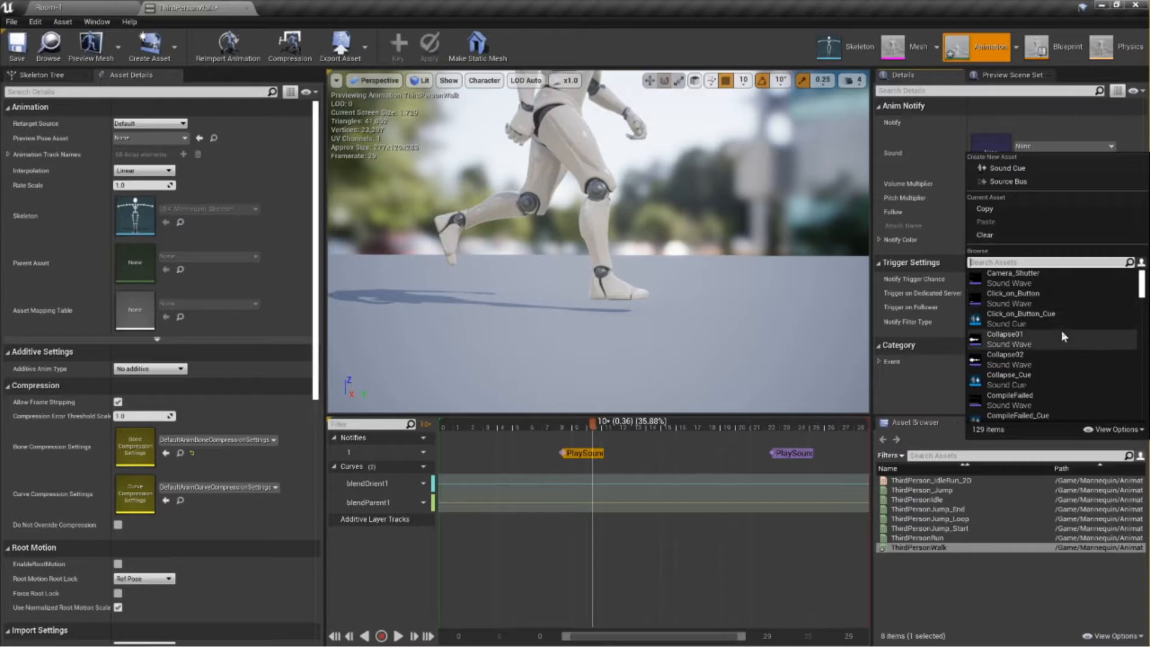
scroll(1054, 378, "down", 1)
scroll(1054, 378, "down", 5)
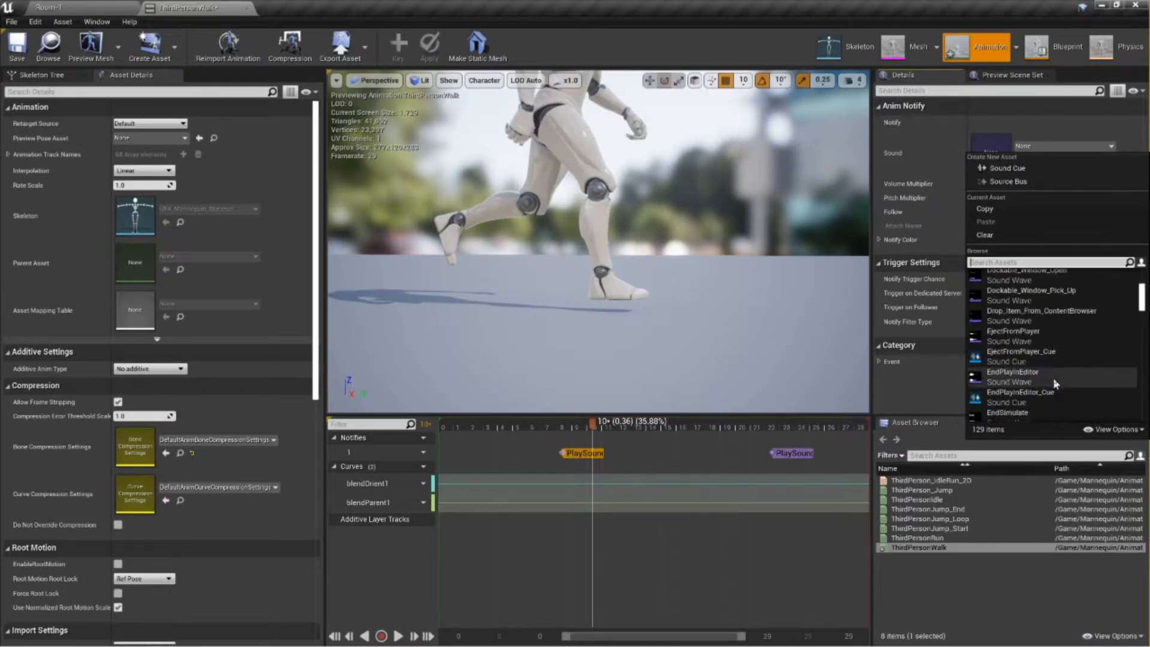
type("foo")
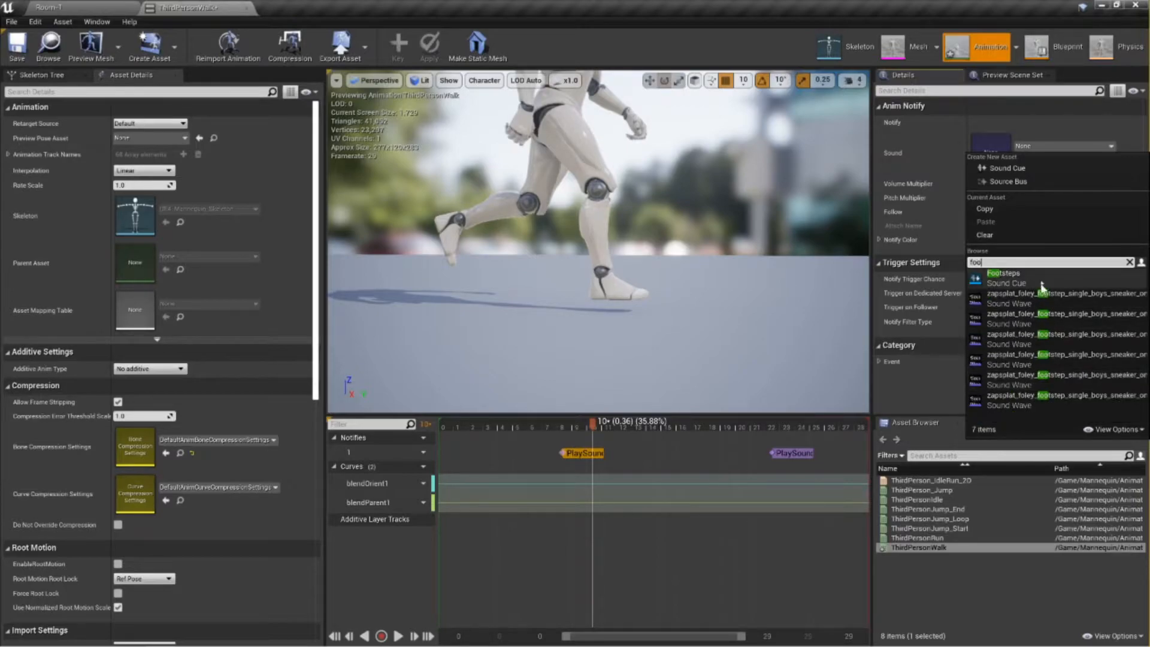
left_click(1041, 281)
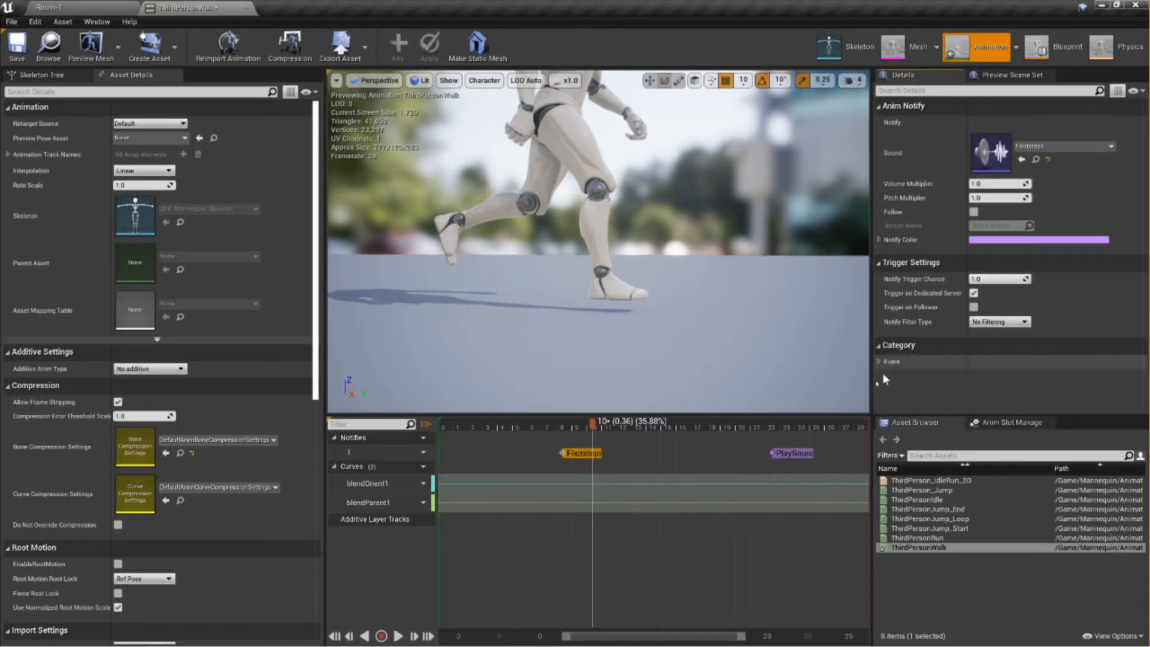
Assign the Footsteps sound cue to the second Play Sound notify, and save and close the walk animation.
left_click(773, 453)
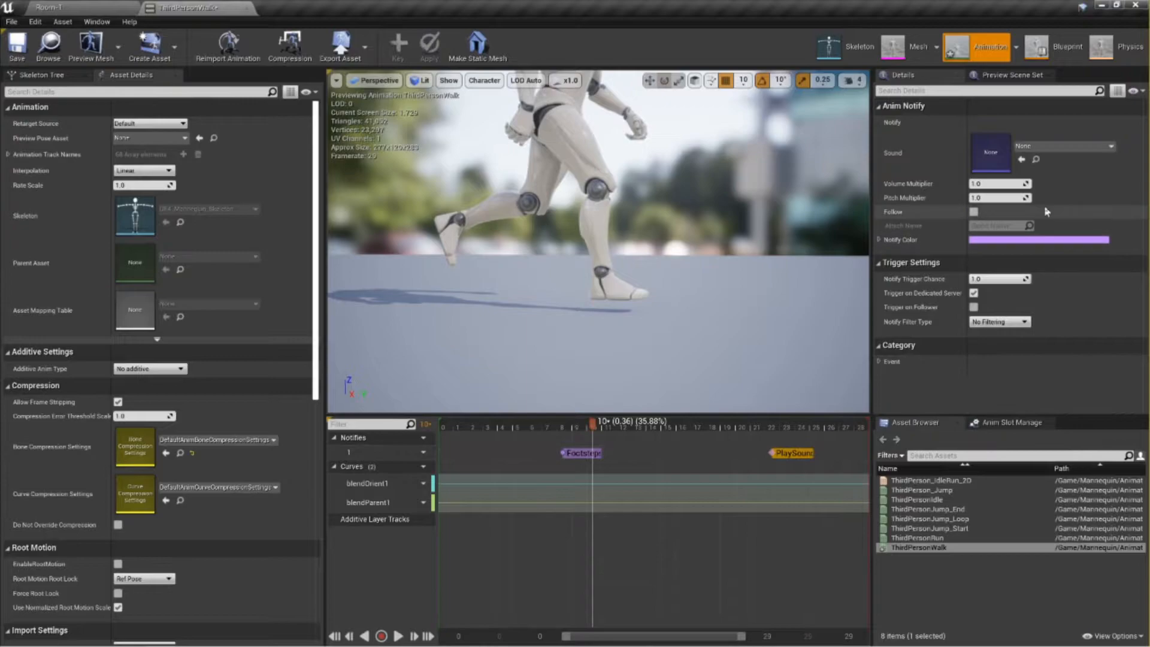
left_click(1096, 146)
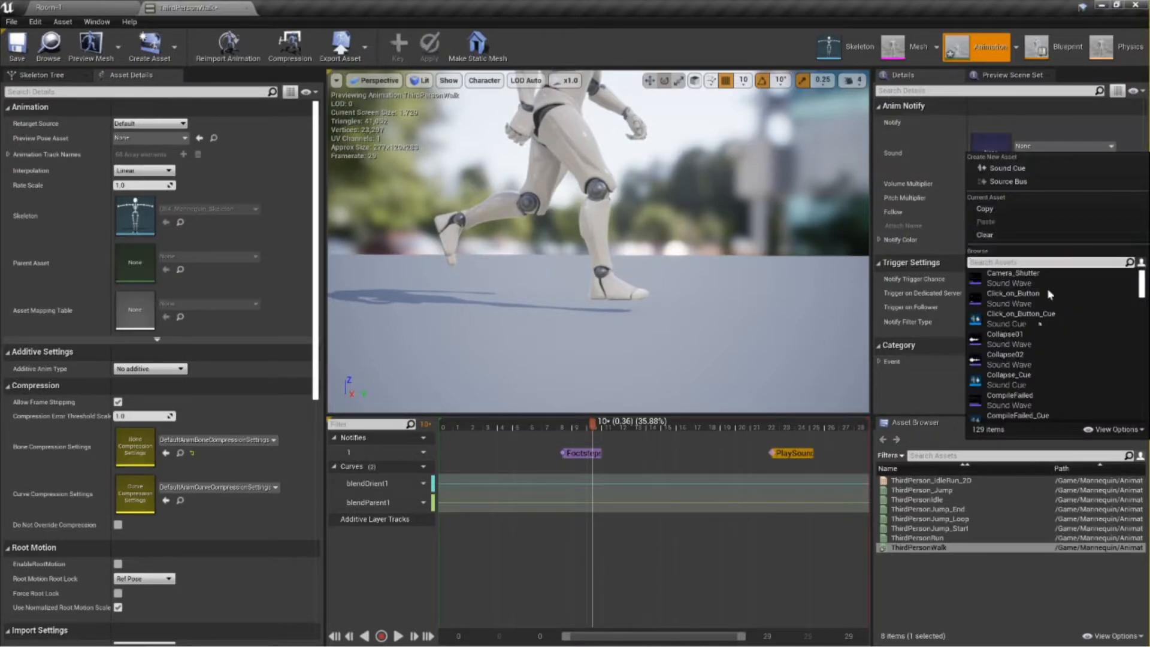
type("foot")
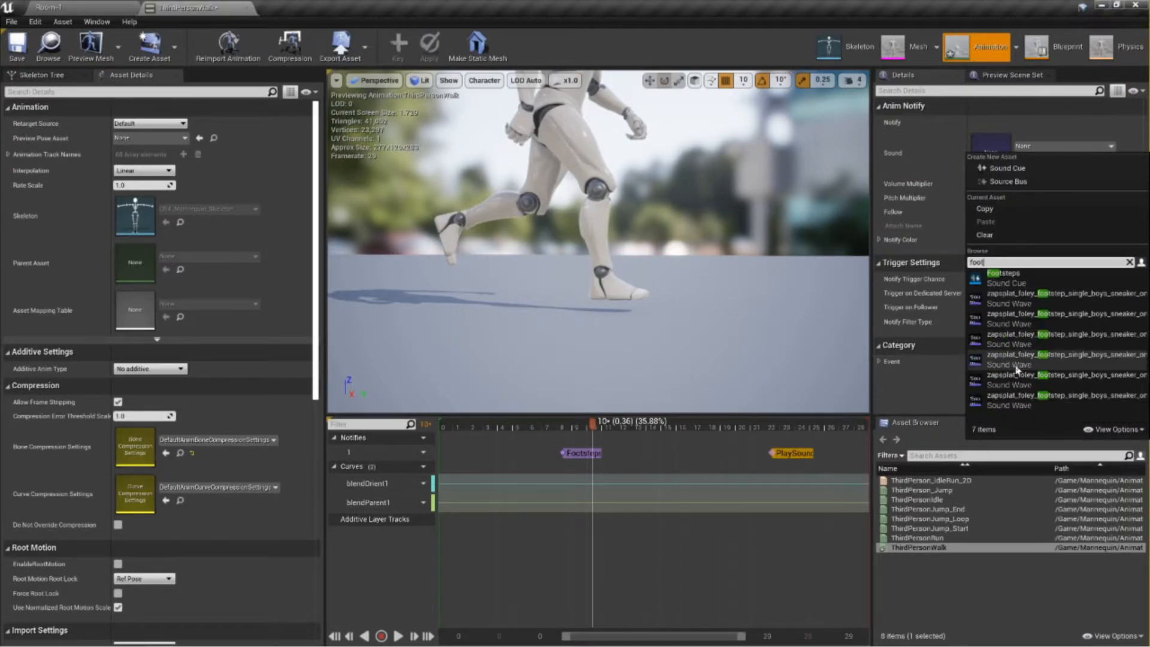
left_click(1017, 279)
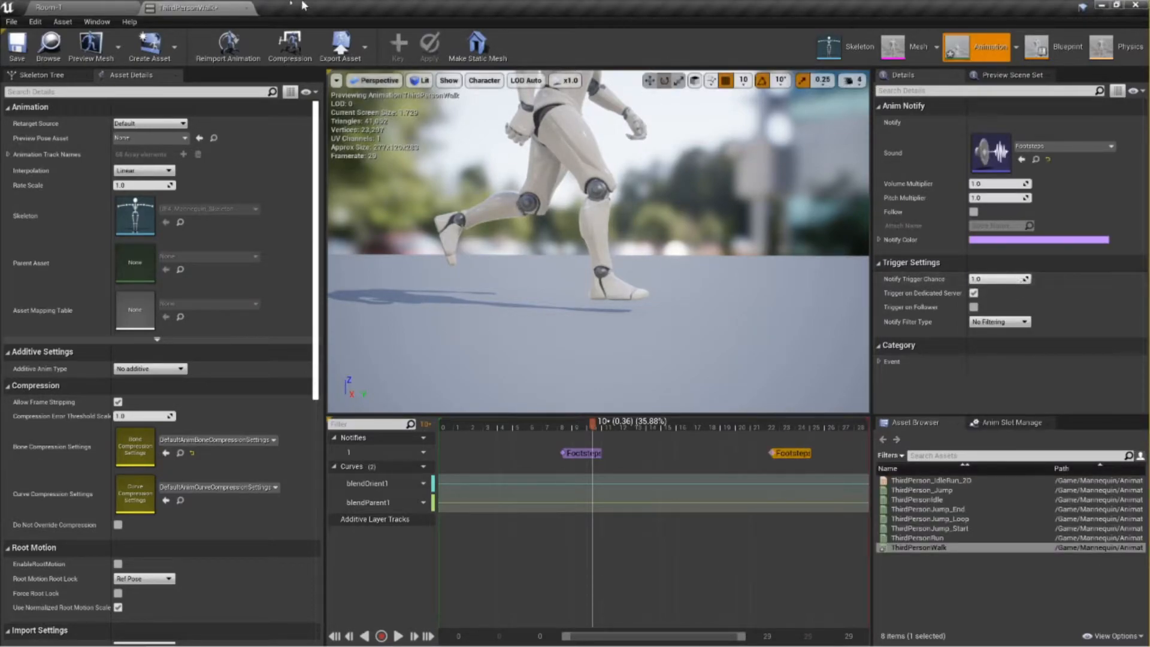
left_click(15, 53)
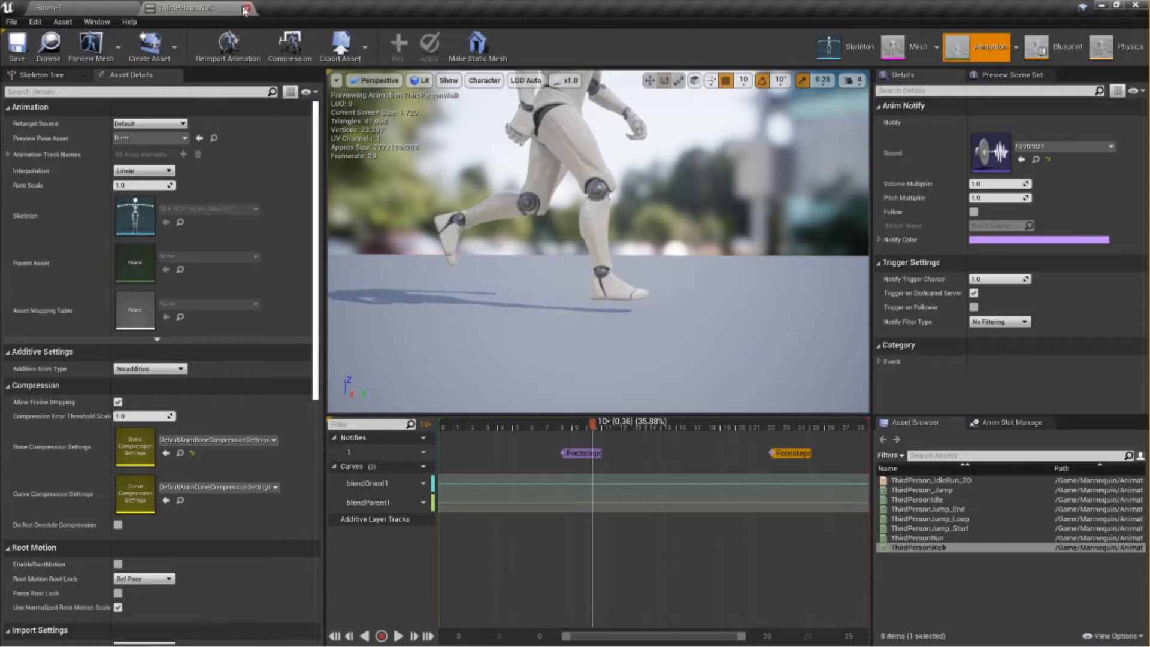
left_click(248, 8)
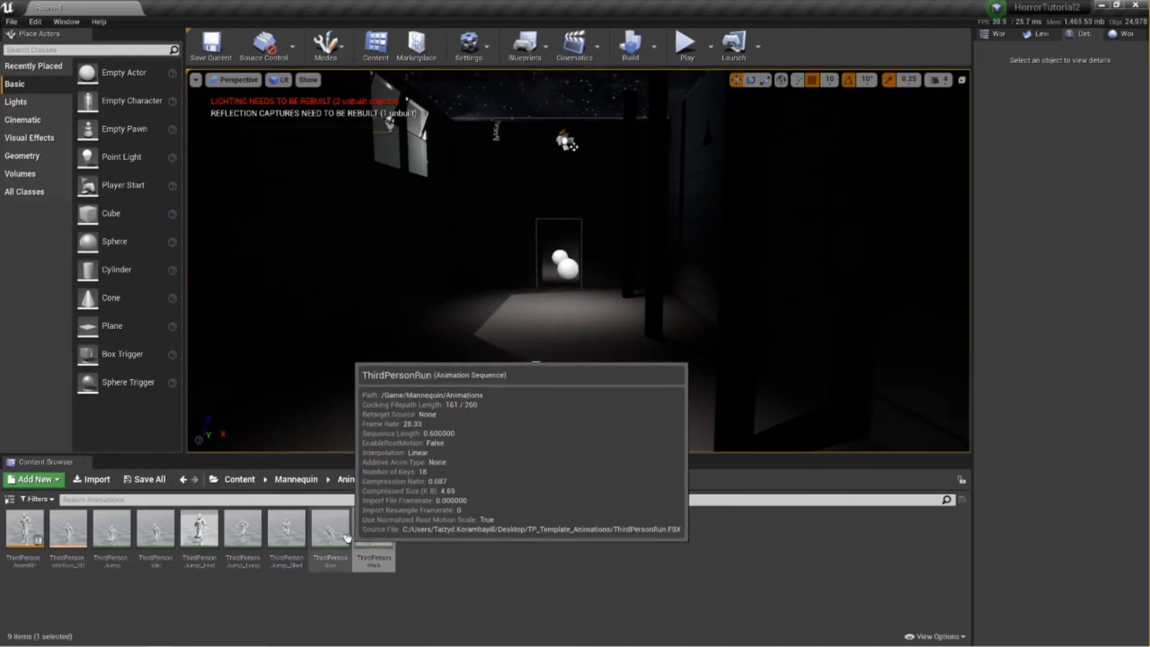
Examine the Idle/Run state in ThirdPerson_AnimBP and its ThirdPerson_IdleRun_2D blend space samples, and close both assets.
double_click(25, 528)
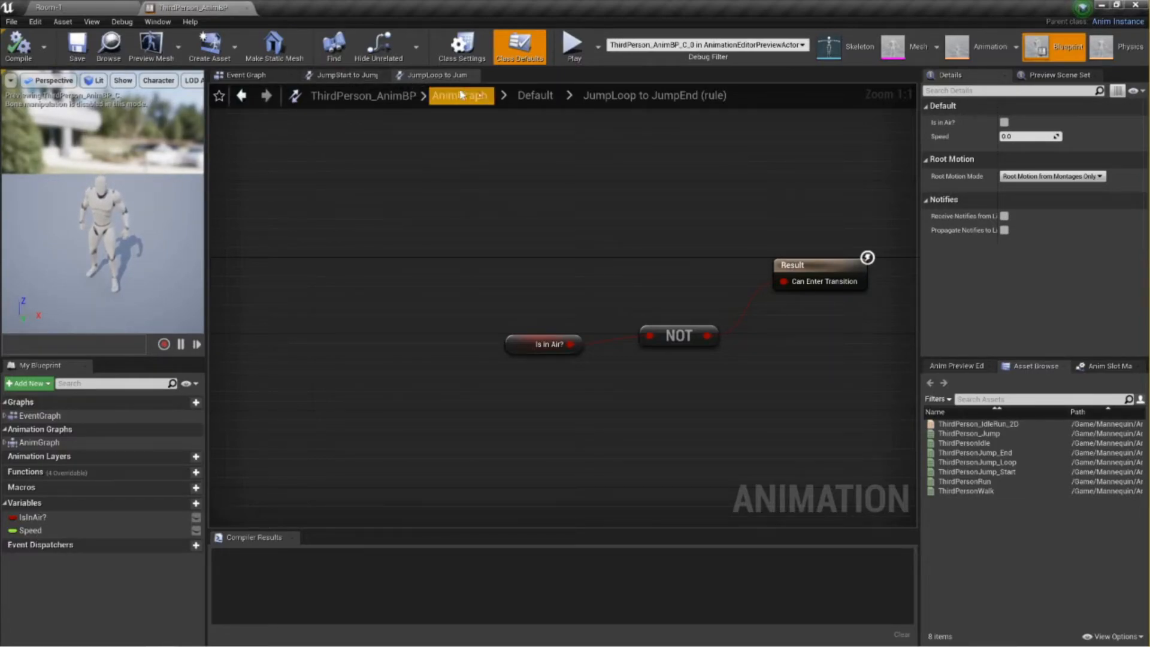
left_click(534, 96)
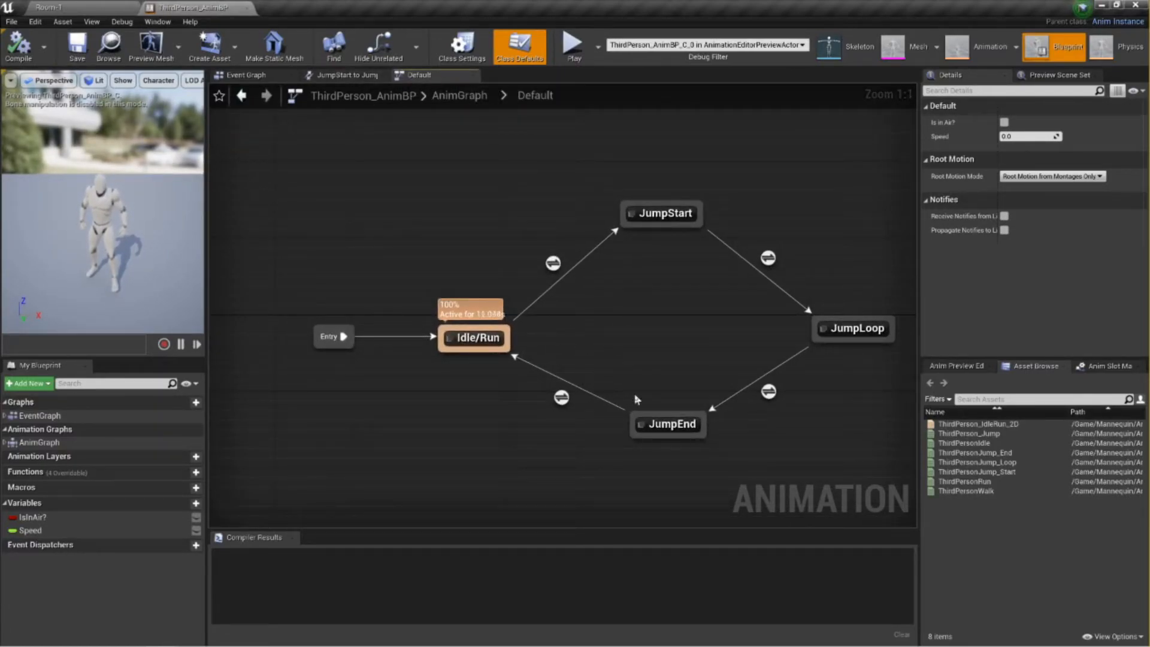
mouse_move(470, 341)
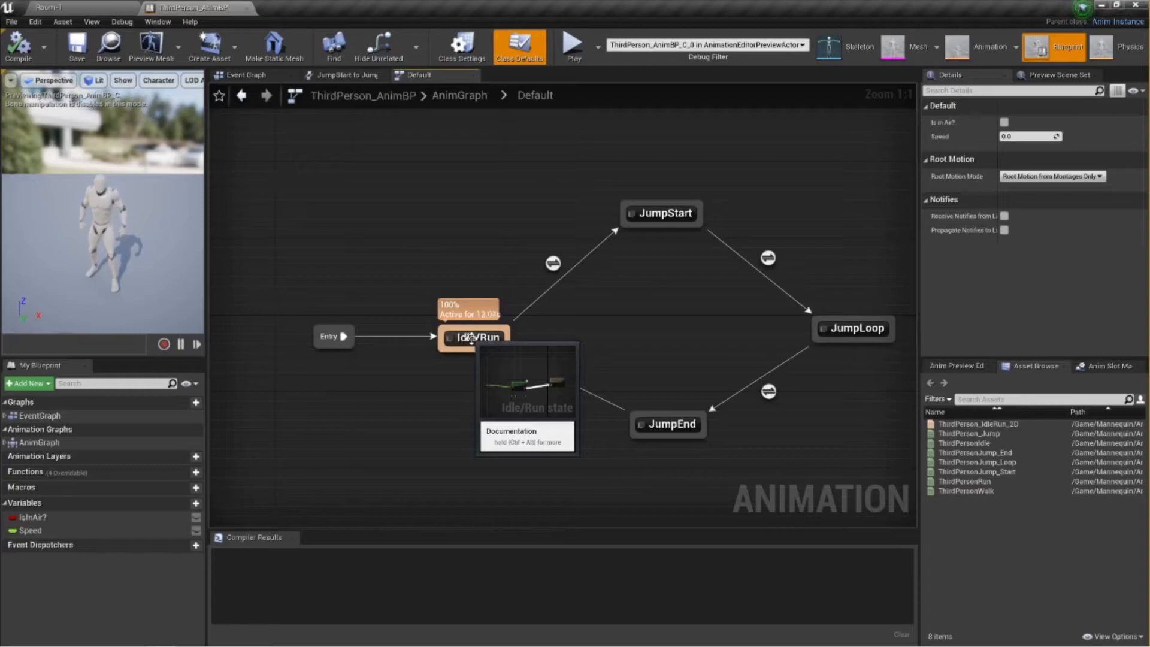
double_click(471, 339)
right_click_drag(440, 321, 631, 321)
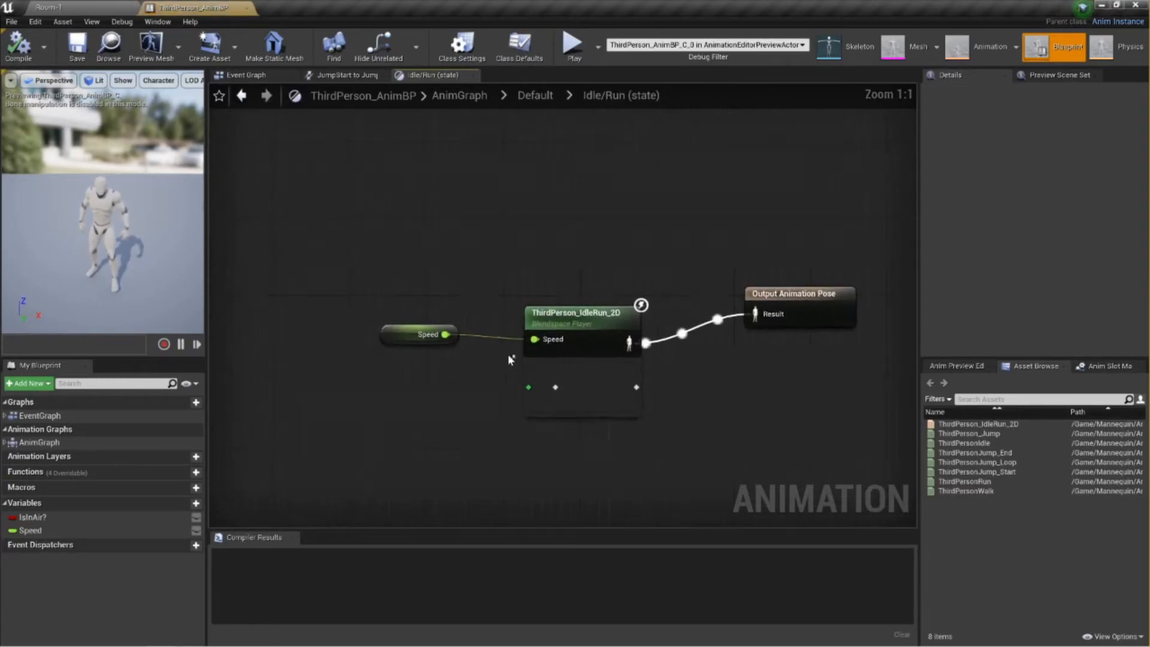
double_click(594, 319)
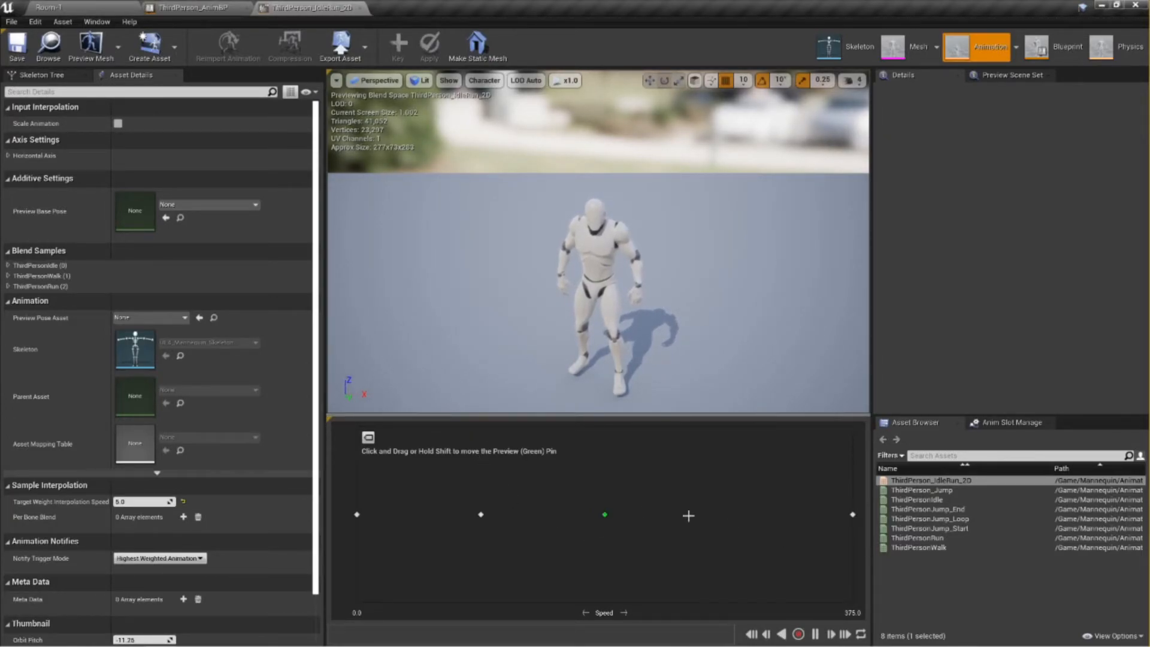
mouse_move(852, 515)
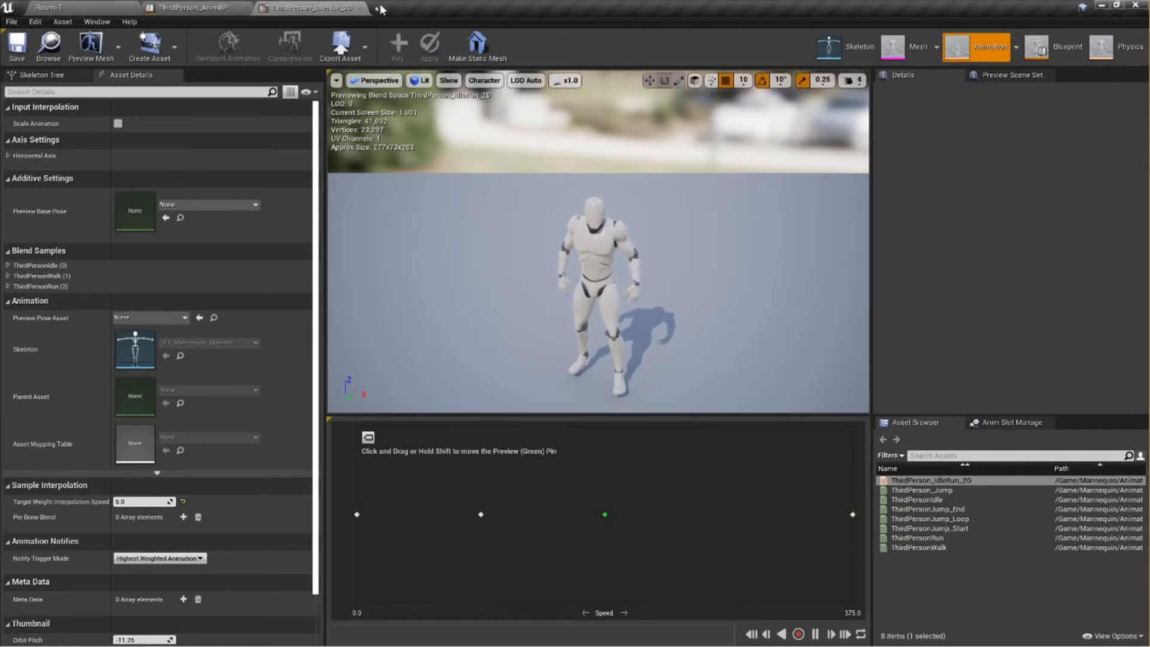
left_click(359, 8)
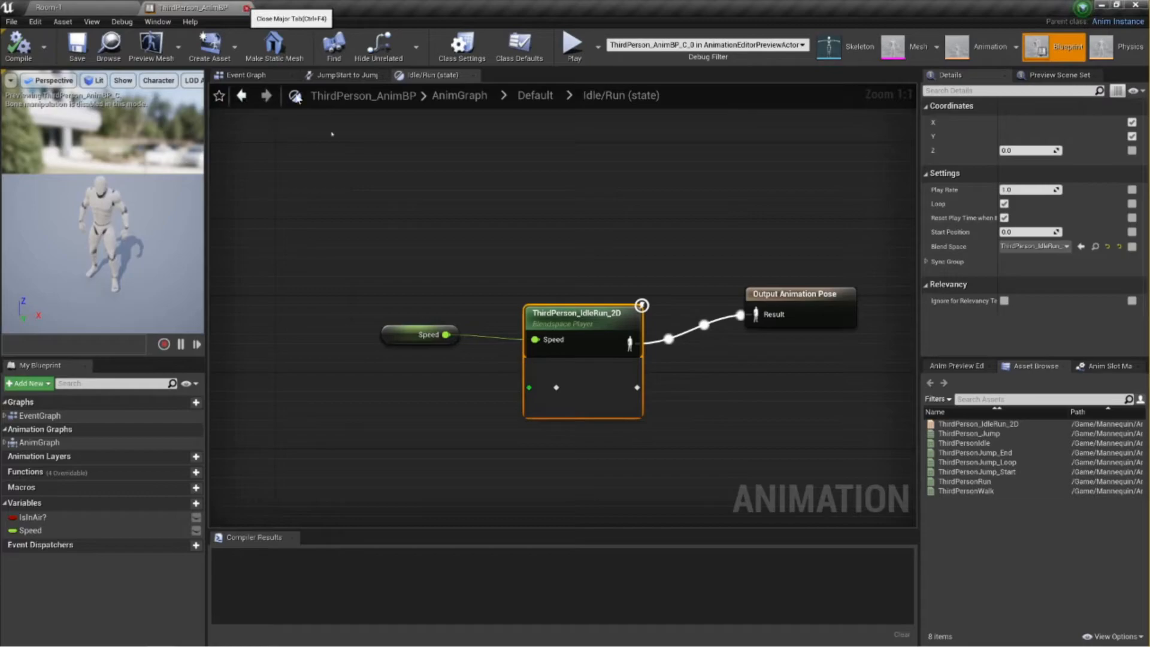
left_click(243, 8)
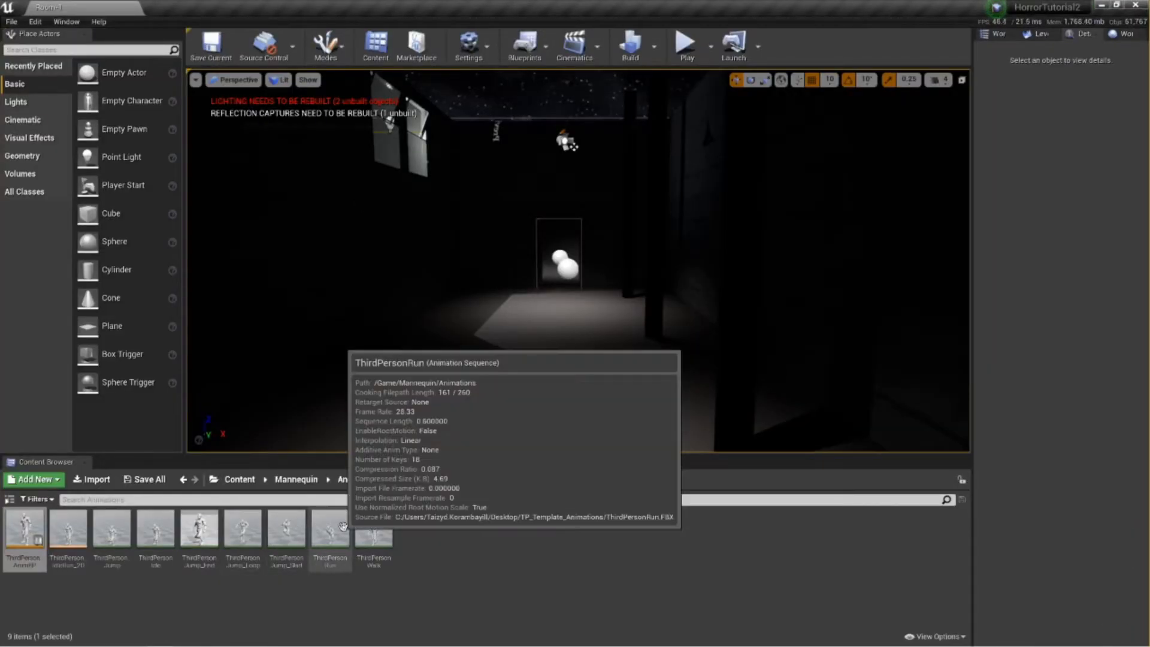
Open the ThirdPersonRun animation sequence from the Animations folder.
double_click(346, 532)
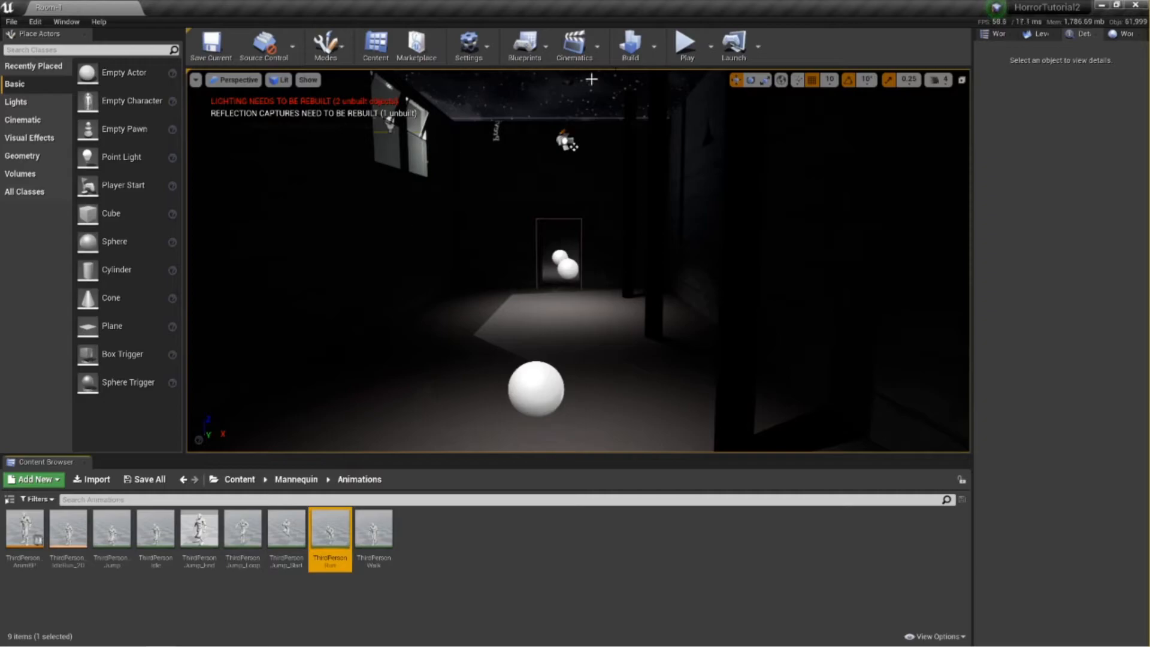
Play the level in the editor to test the footstep sounds.
left_click(688, 38)
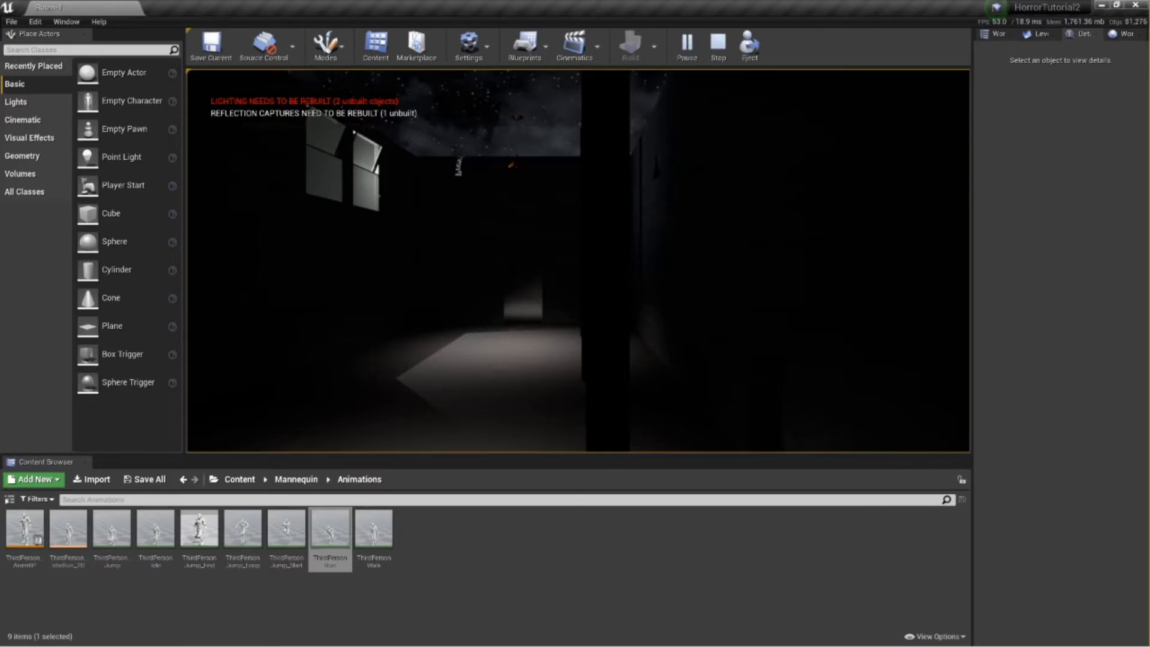
key("alt+Tab")
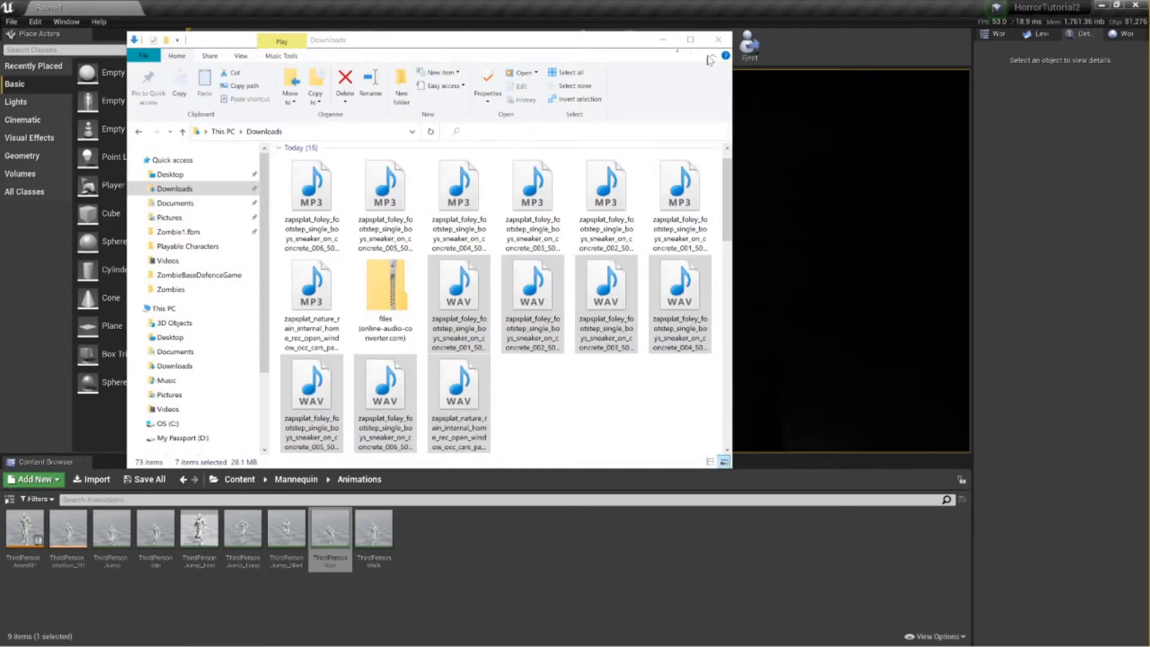
left_click(662, 39)
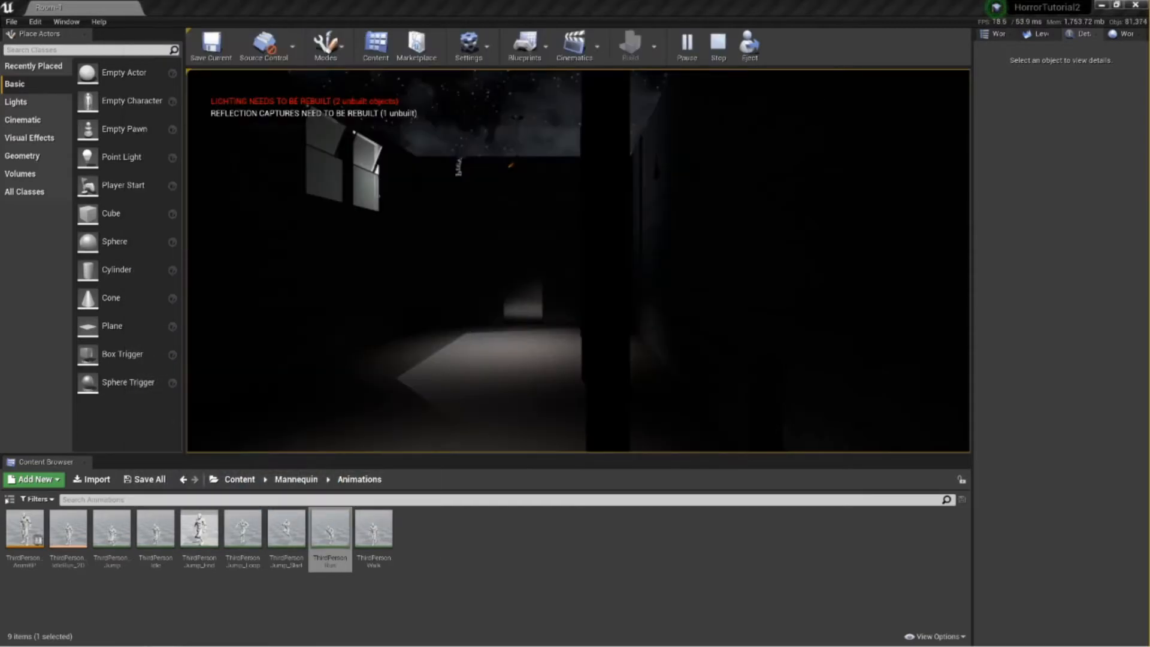
key("shift+F1")
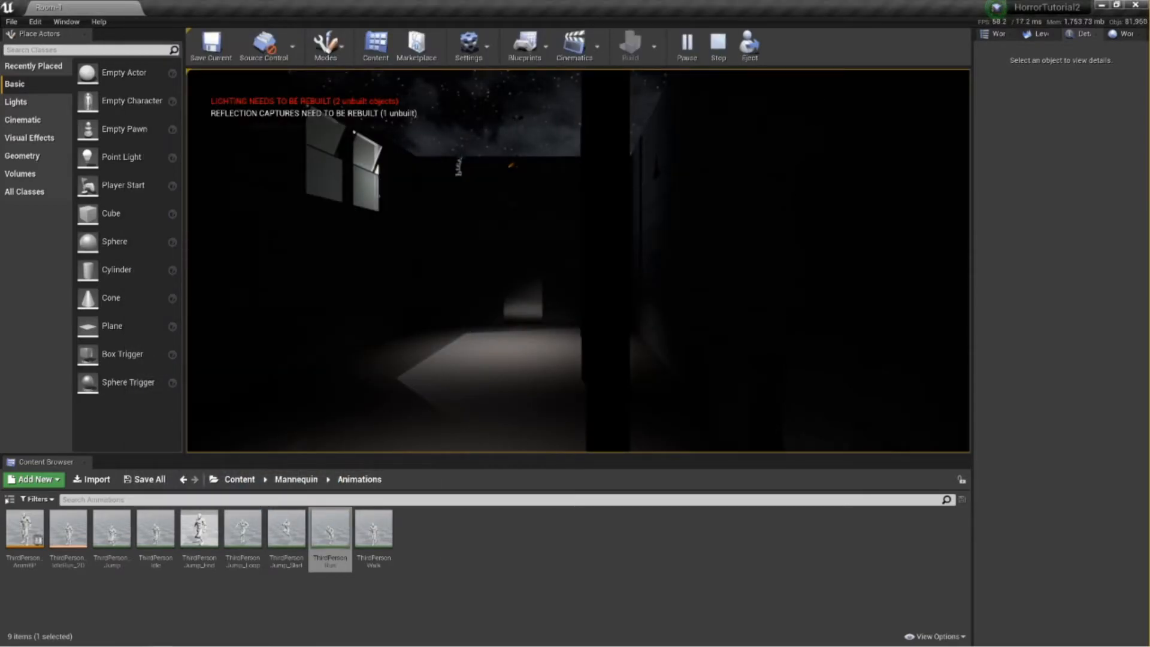
mouse_move(650, 644)
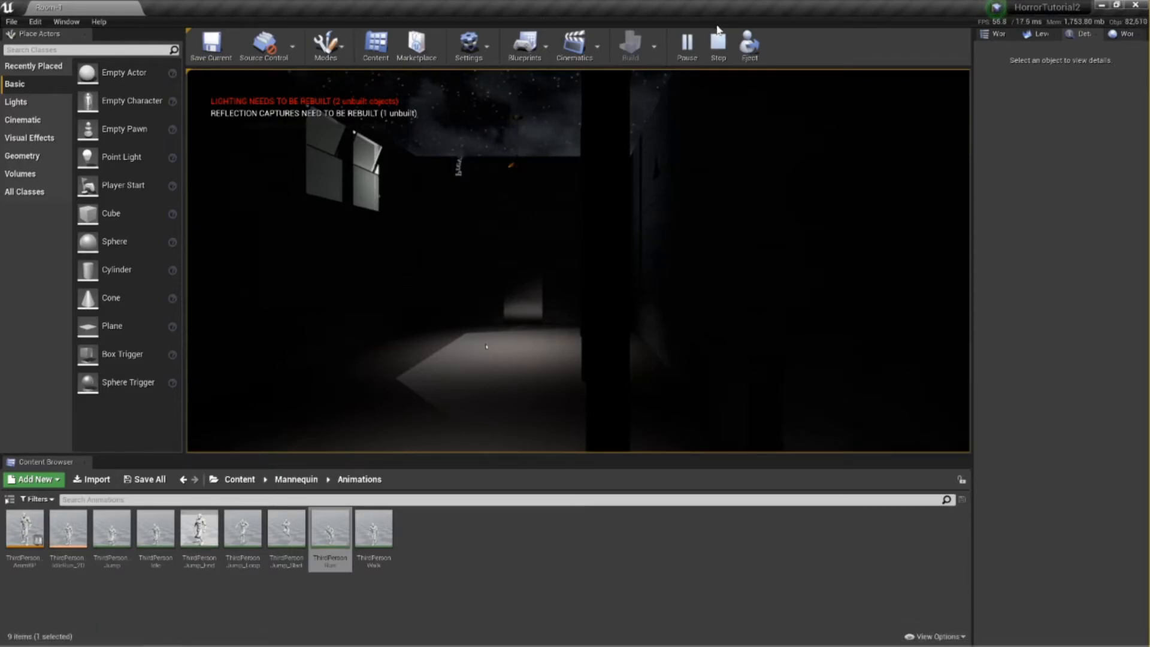
Walk the character around the dark room and jump to listen to the footstep sounds, and end the play session.
left_click(719, 120)
key("w")
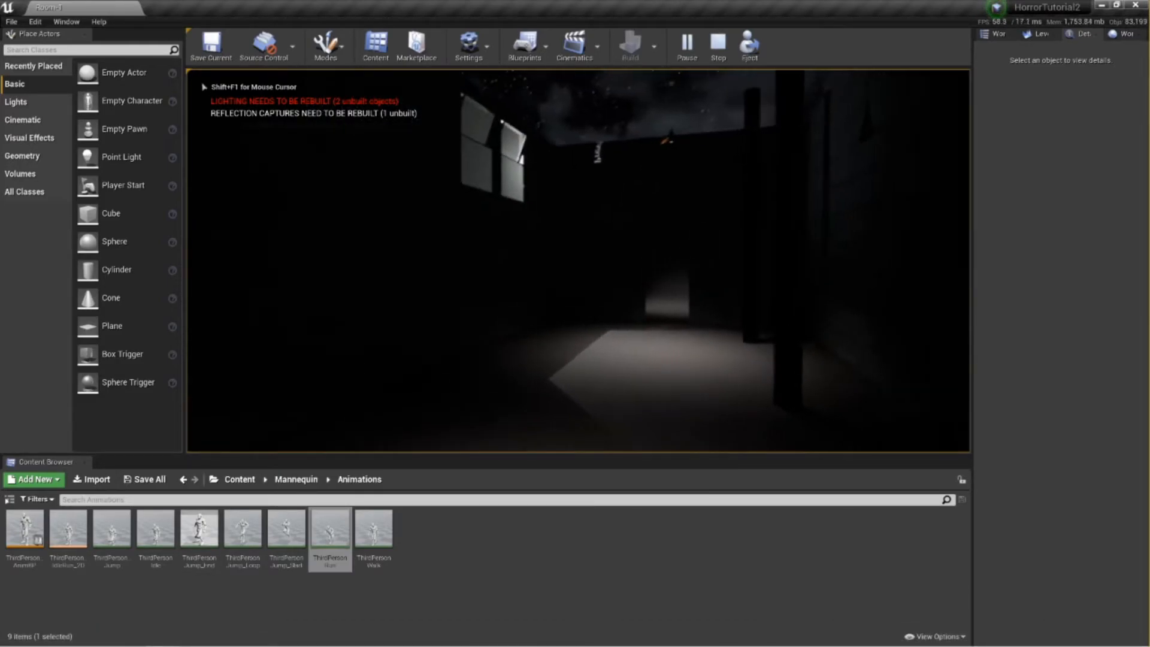
key("w")
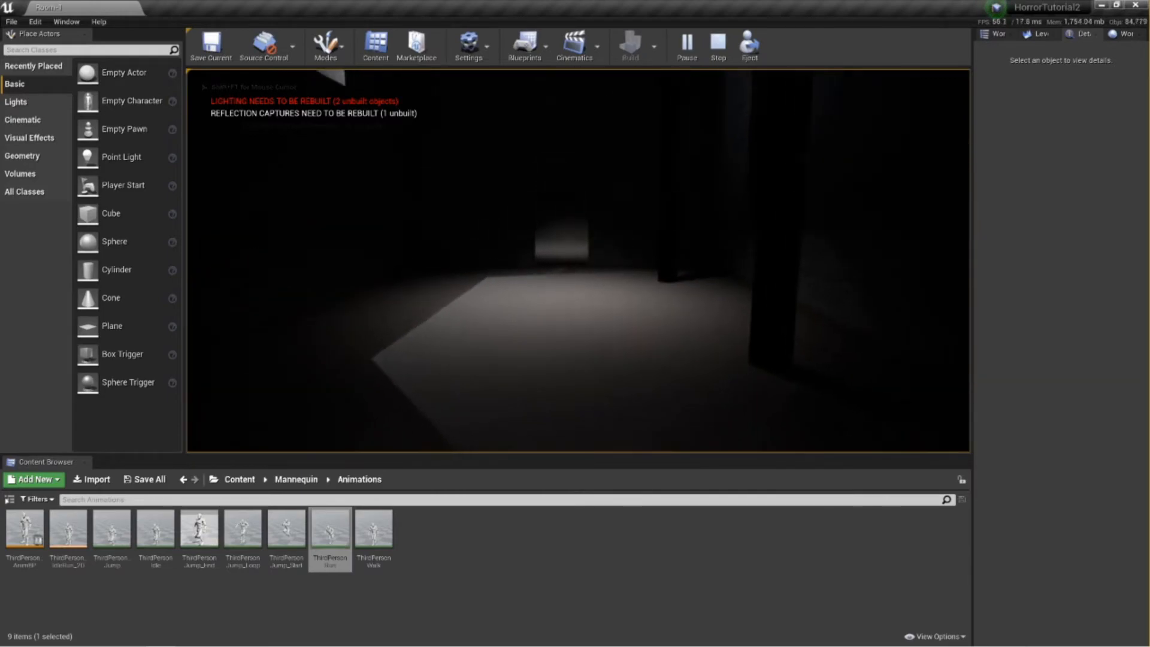
key("w")
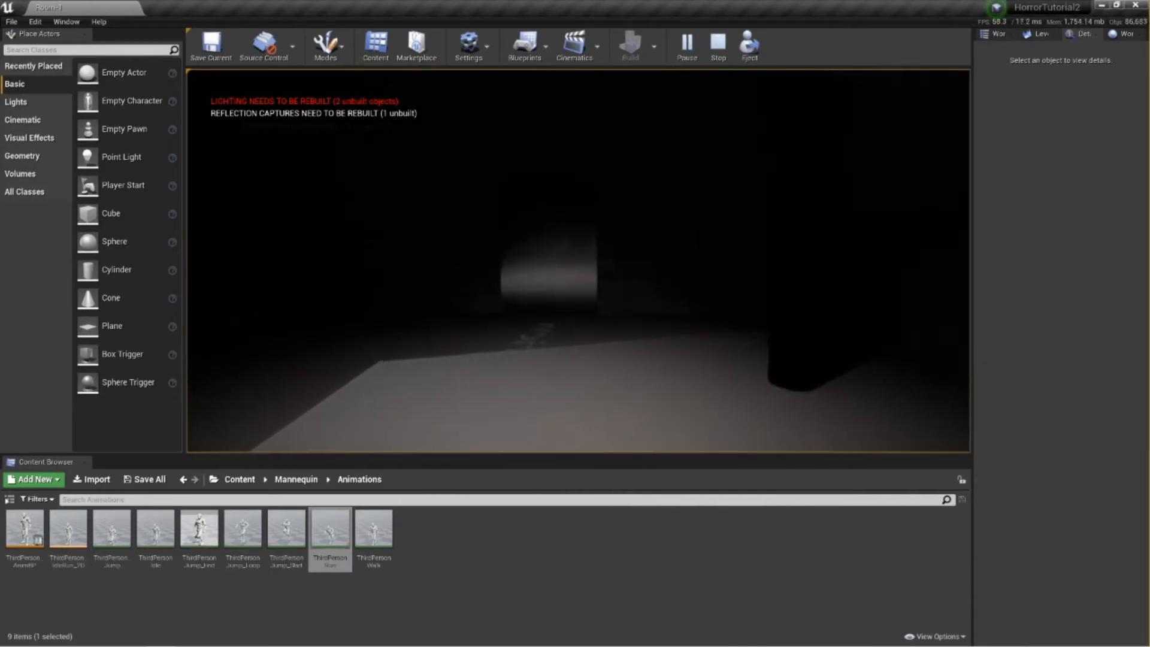
key("w")
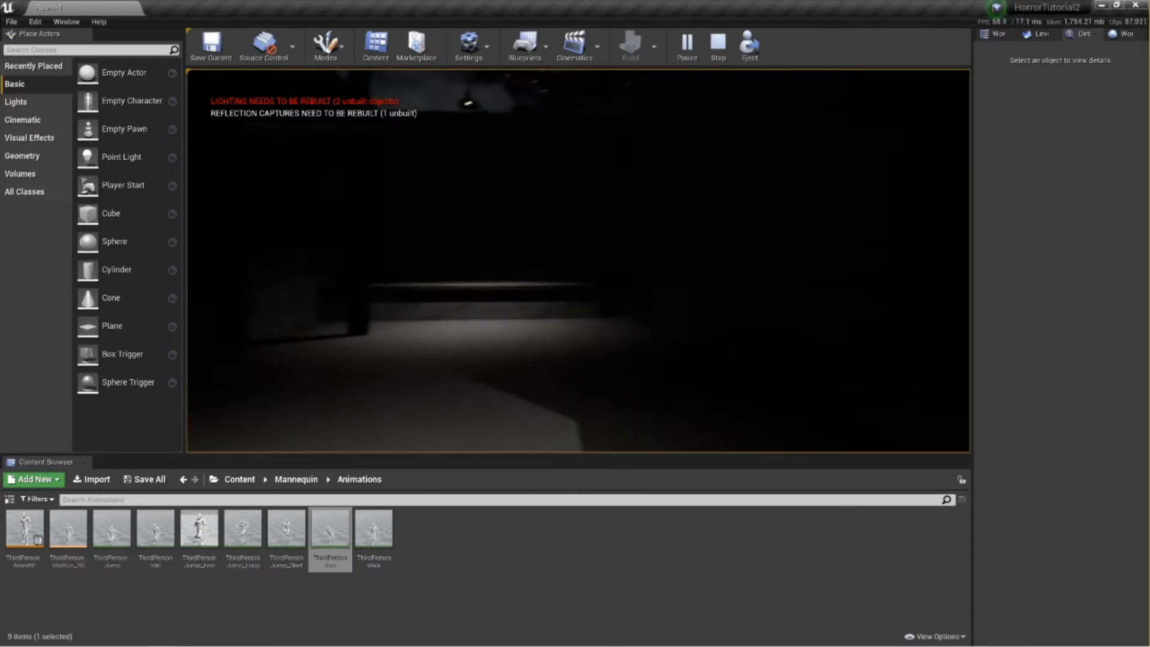
key("w")
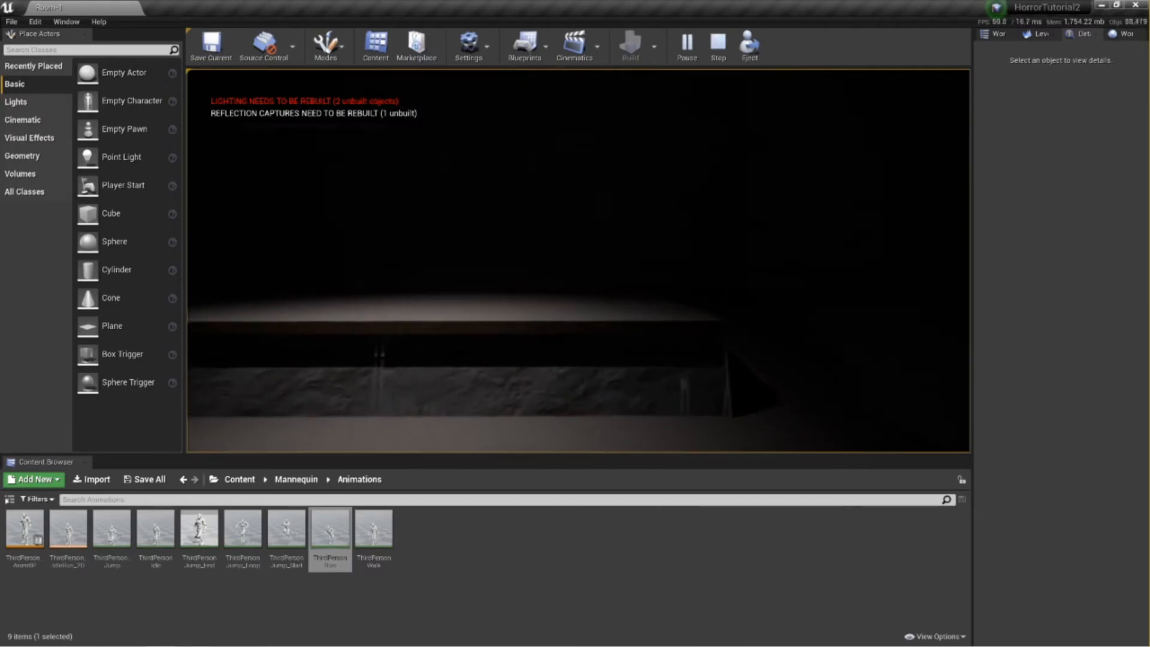
key("w")
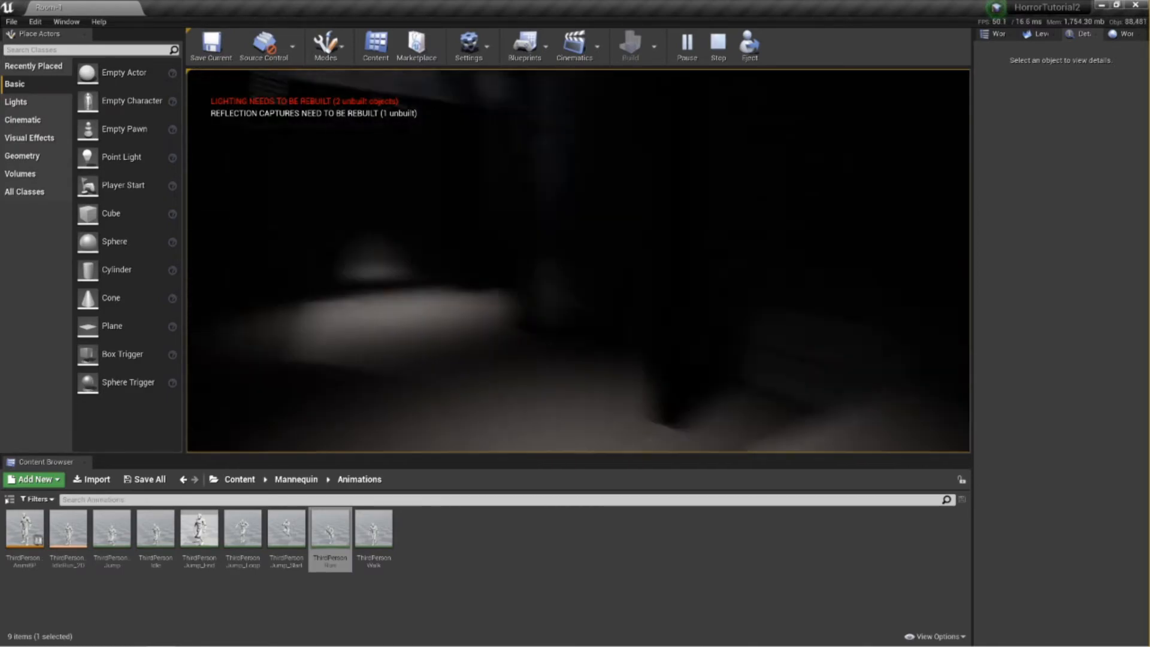
key("w")
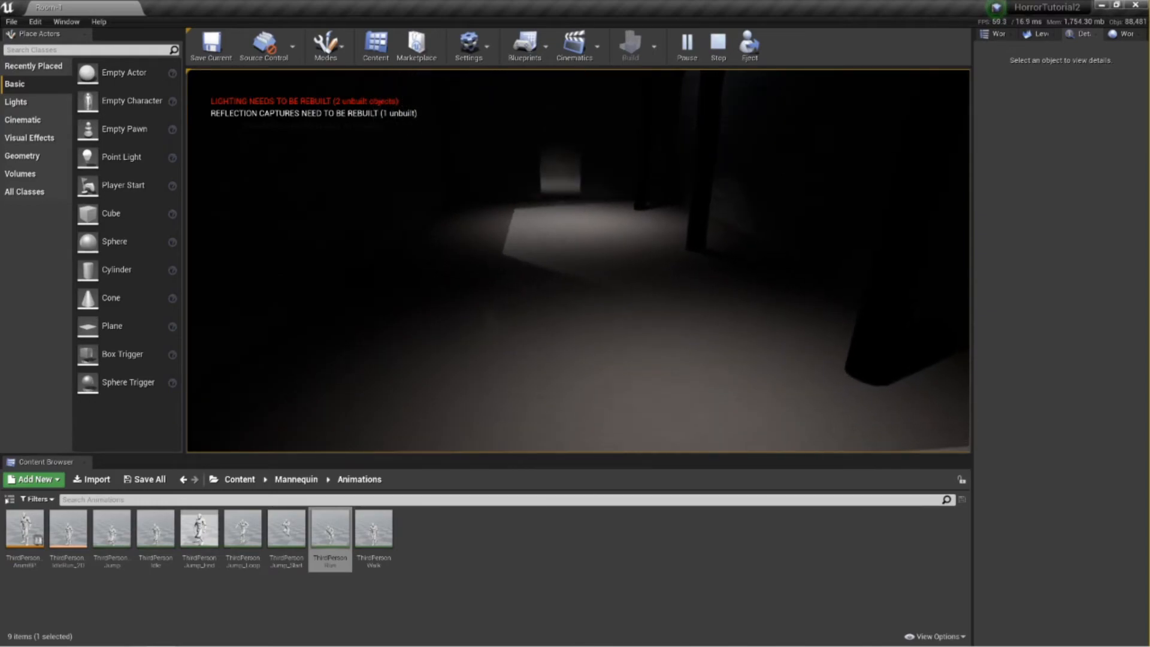
key("w")
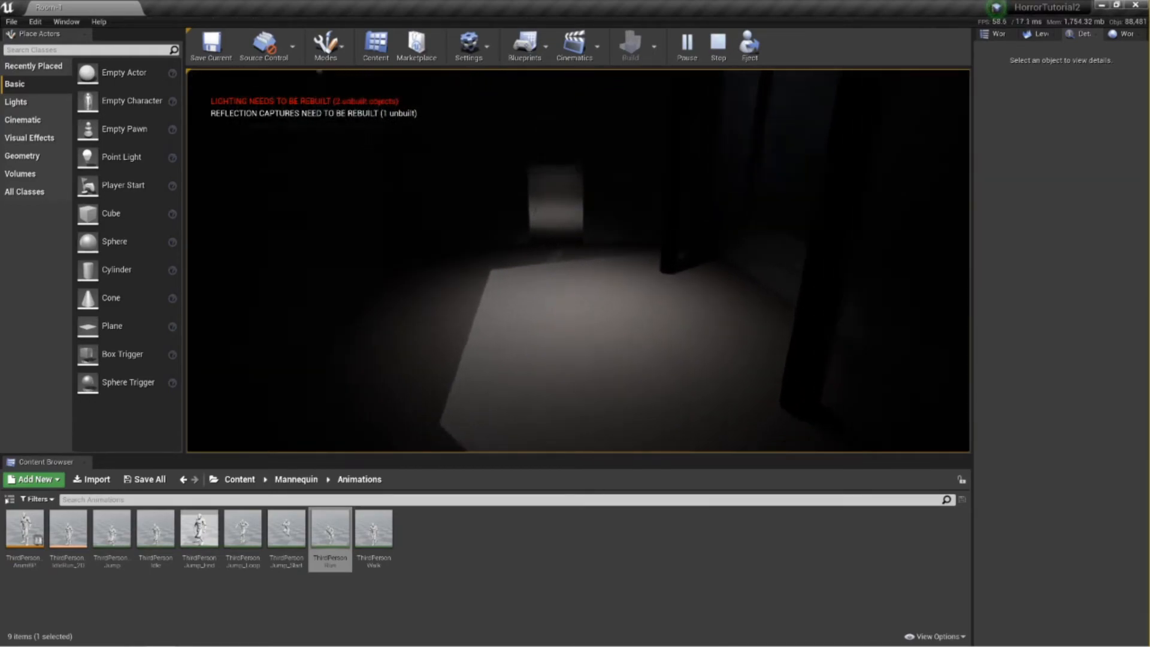
key("w")
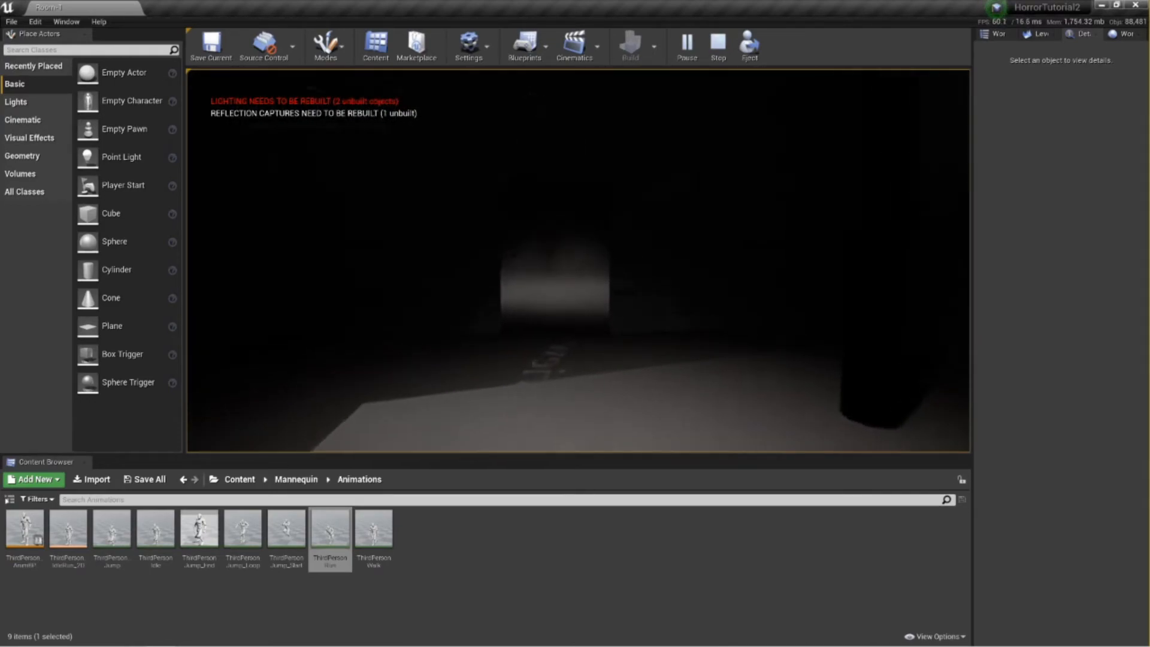
key("w")
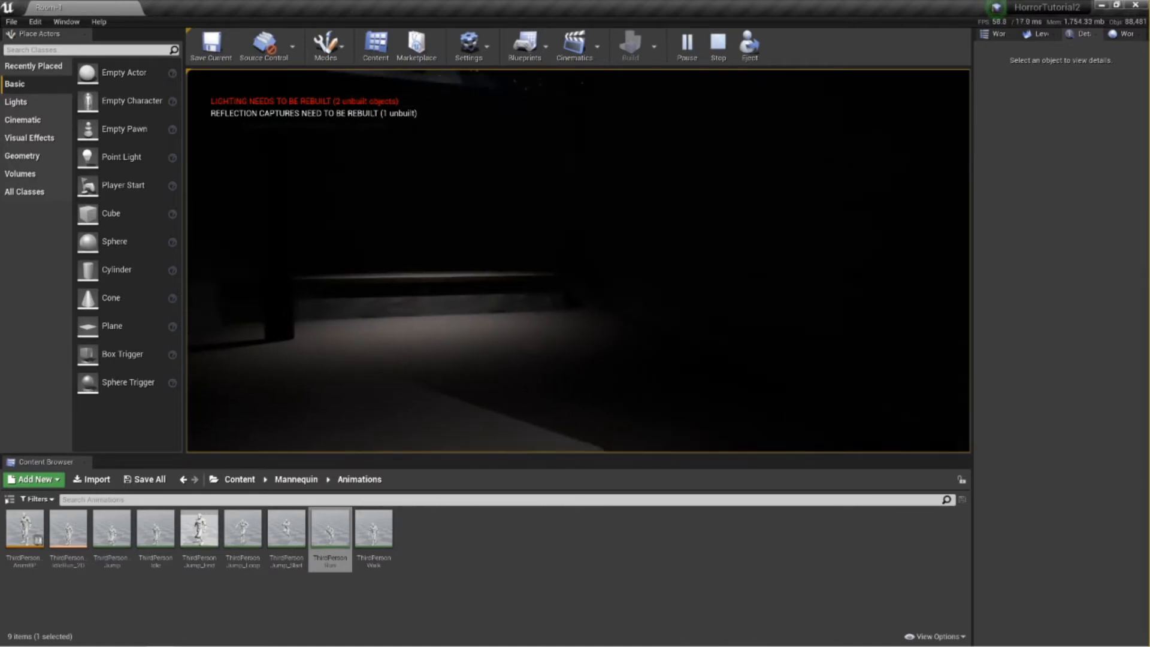
key("w")
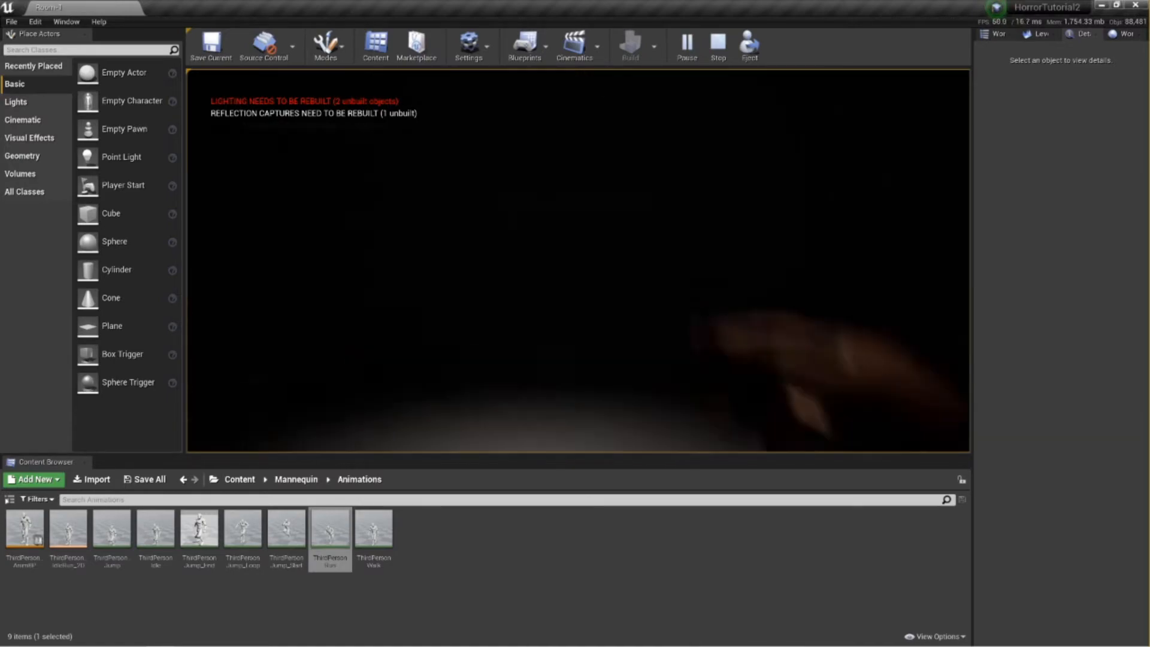
key("w")
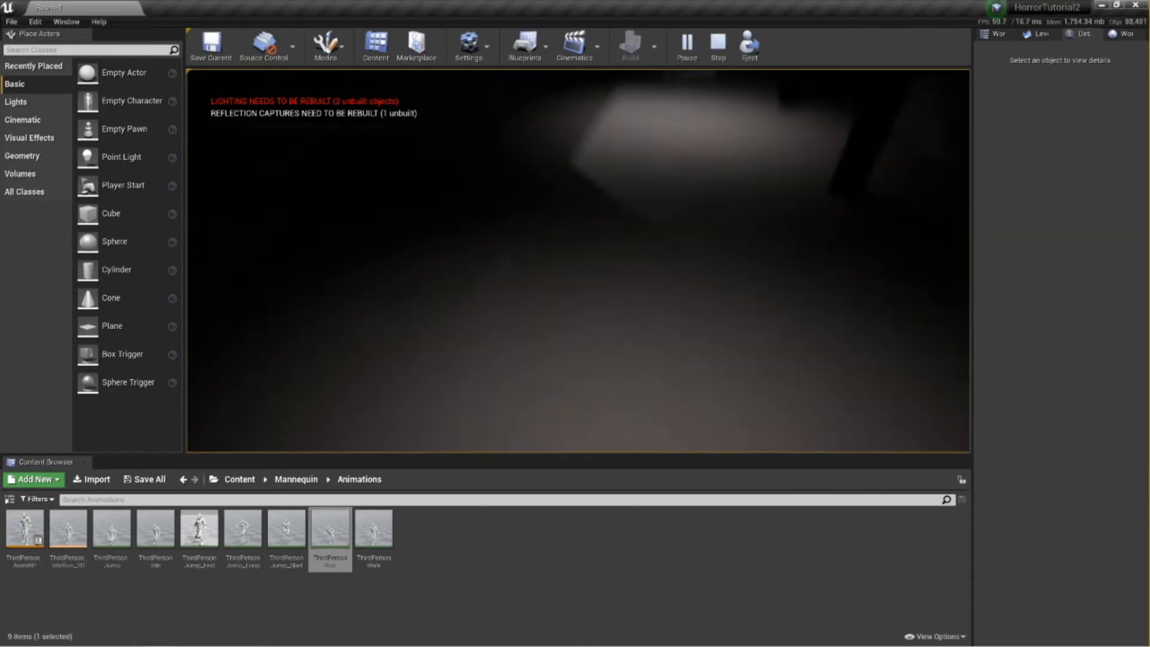
key("space")
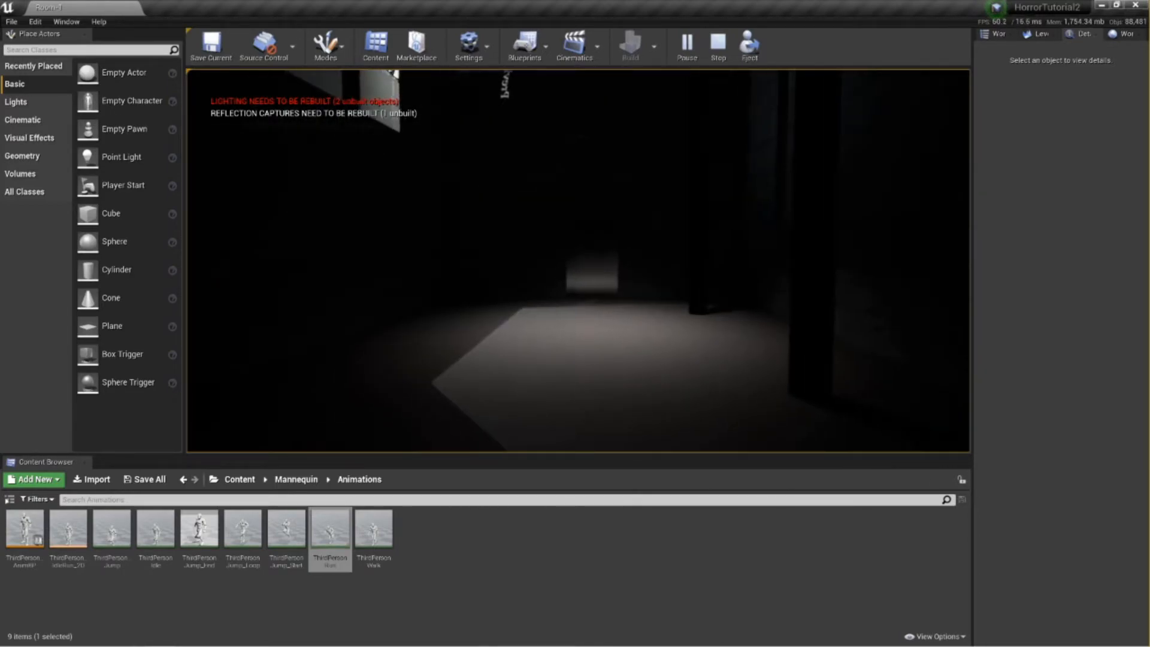
key("Escape")
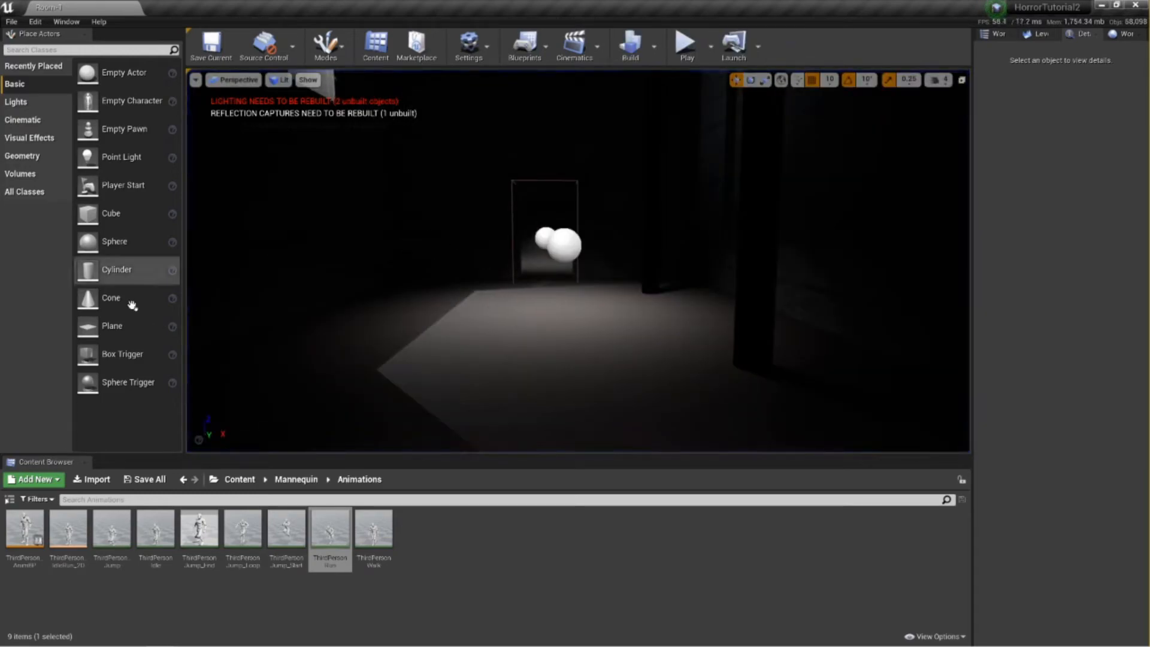
Create an Actor Blueprint class named RainSoundTrigger in the Sounds content folder.
left_click(239, 479)
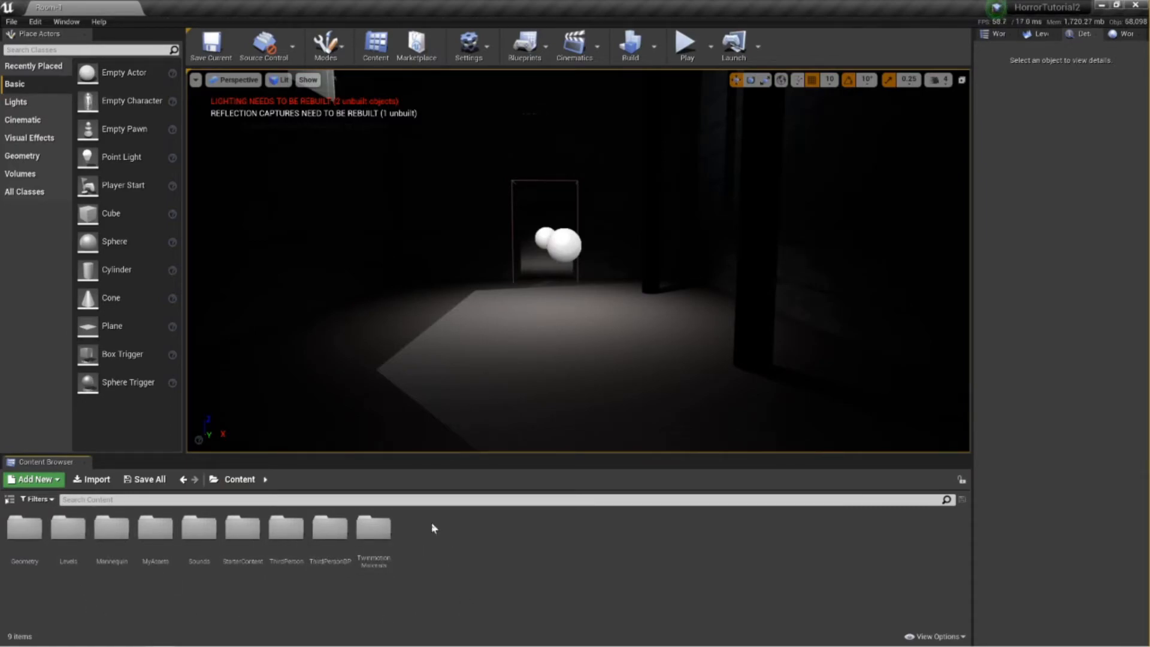
double_click(199, 529)
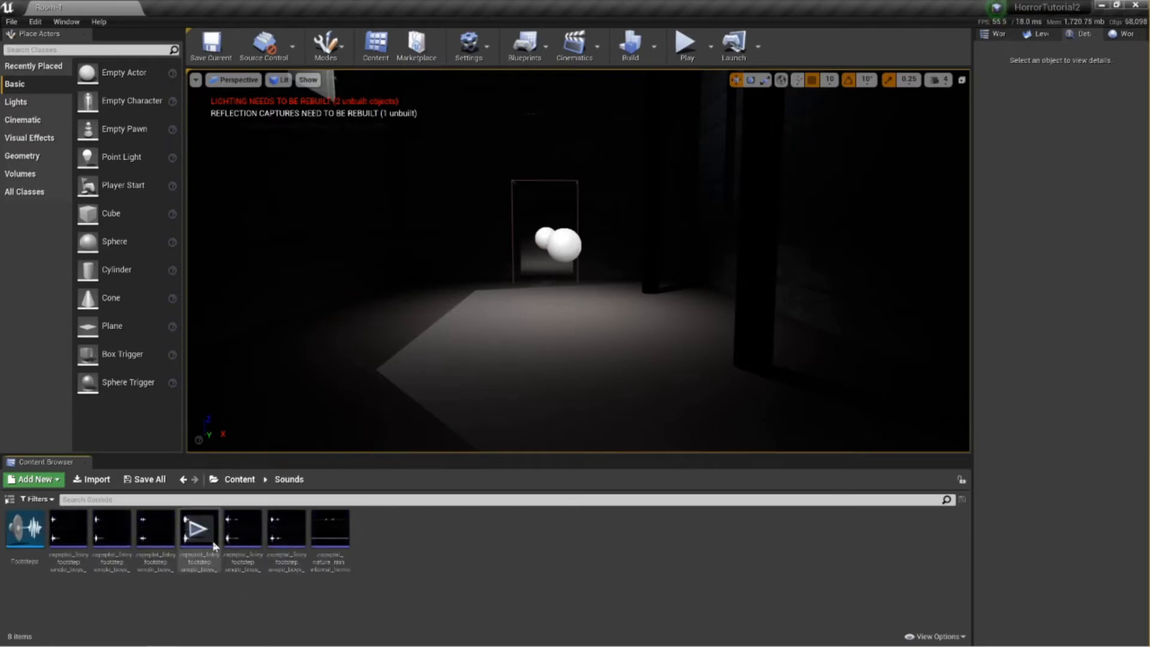
right_click(411, 531)
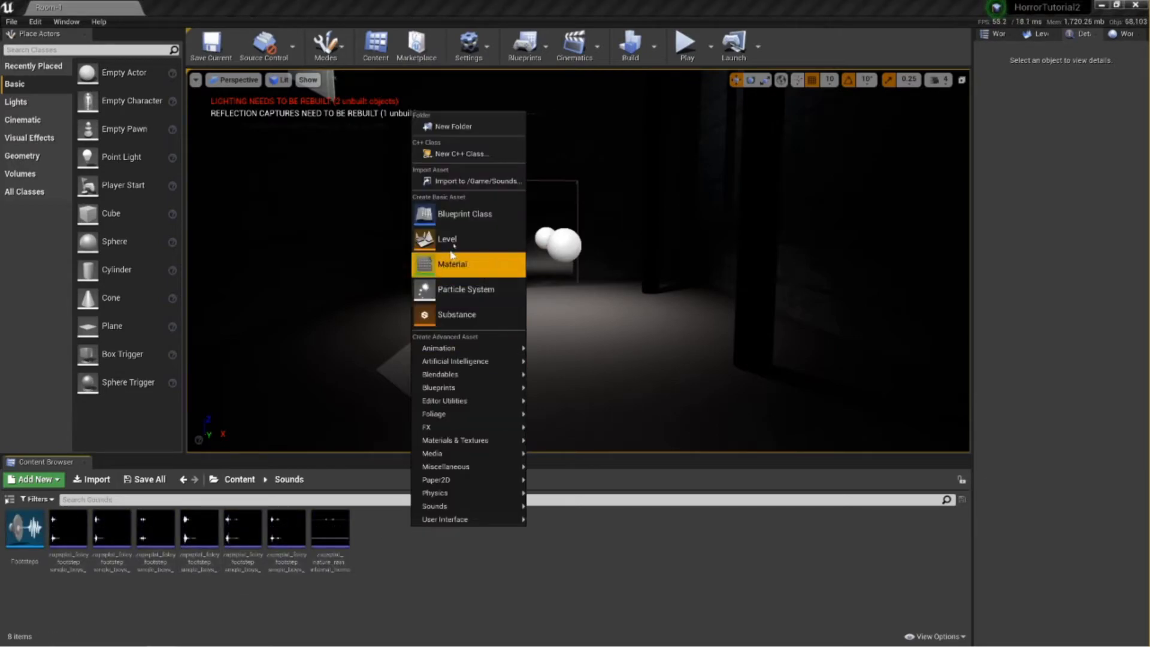
left_click(472, 213)
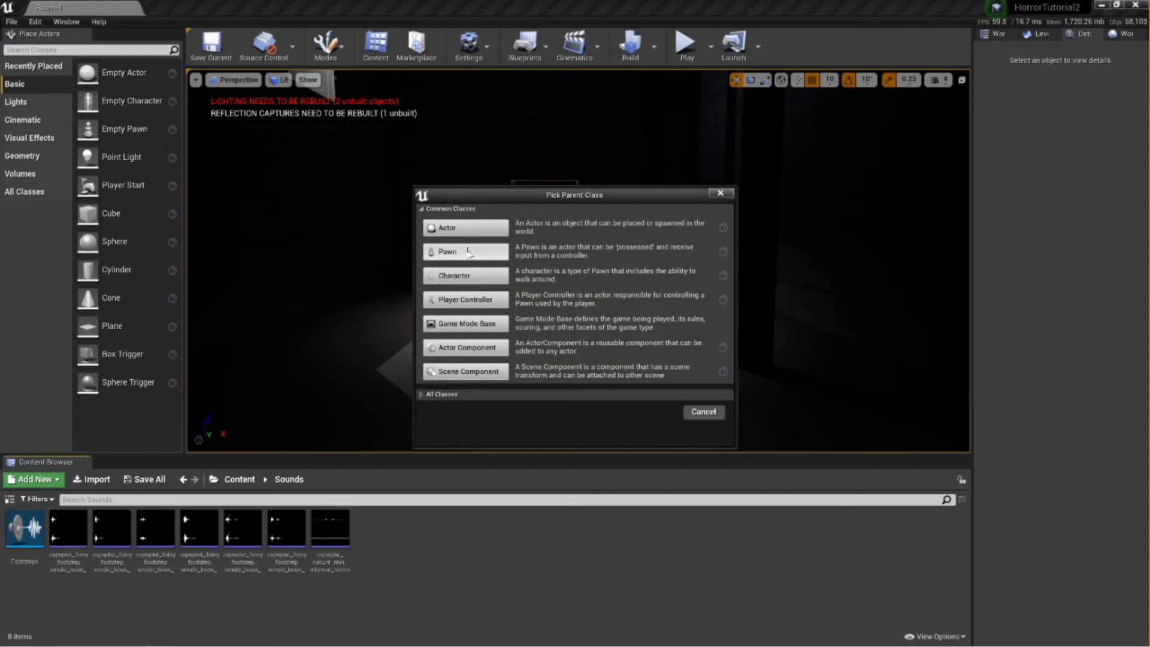
left_click(472, 229)
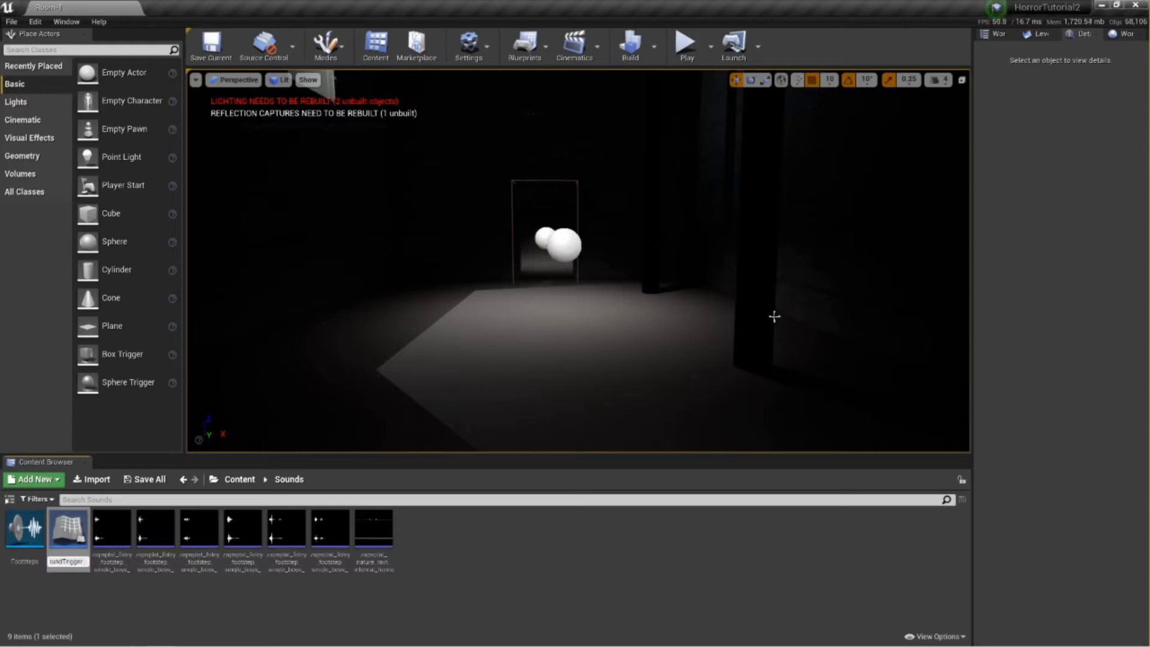
key("Return")
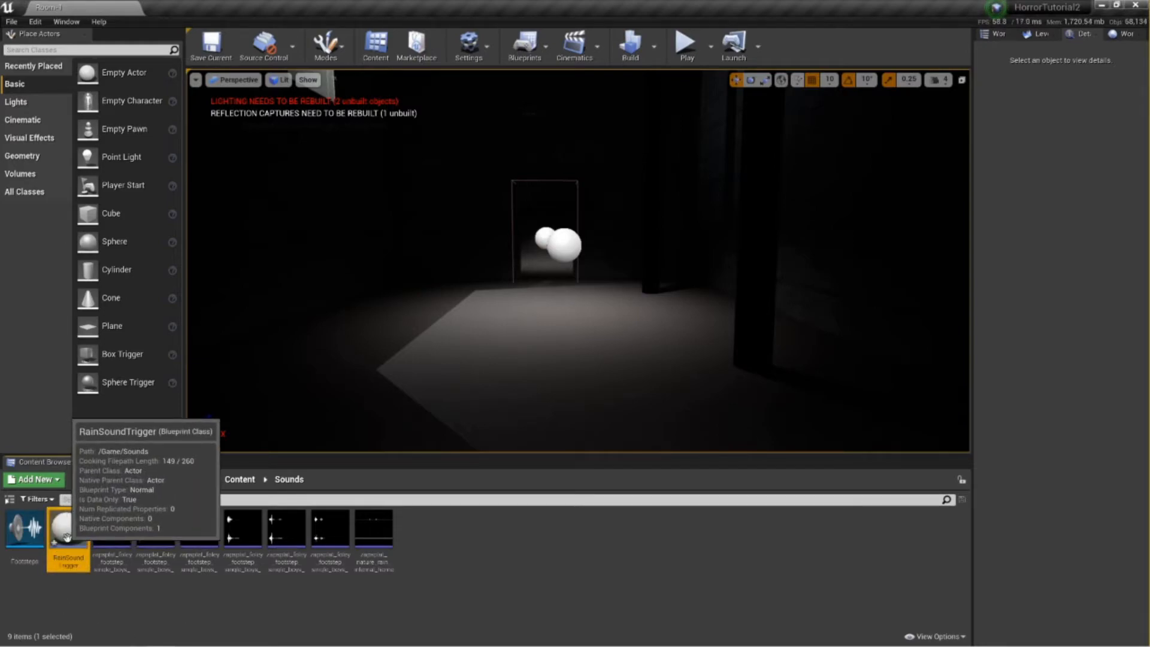
Open the RainSoundTrigger blueprint and add a Box Collision component to it.
double_click(64, 557)
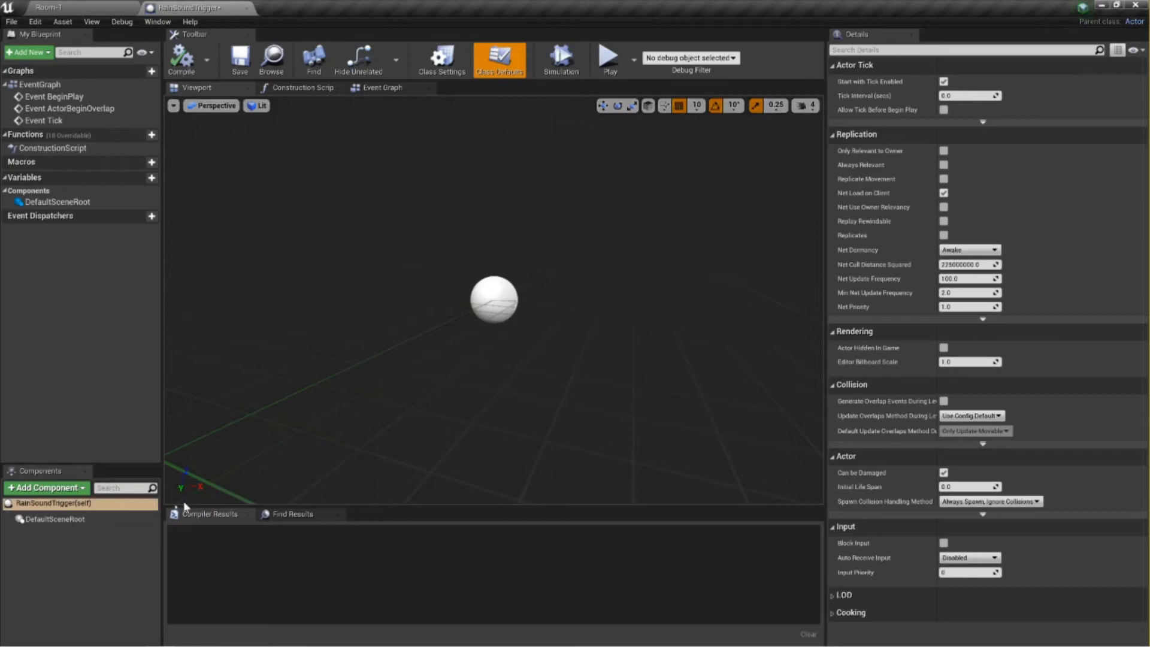
left_click(47, 488)
scroll(81, 418, "down", 5)
scroll(81, 418, "down", 7)
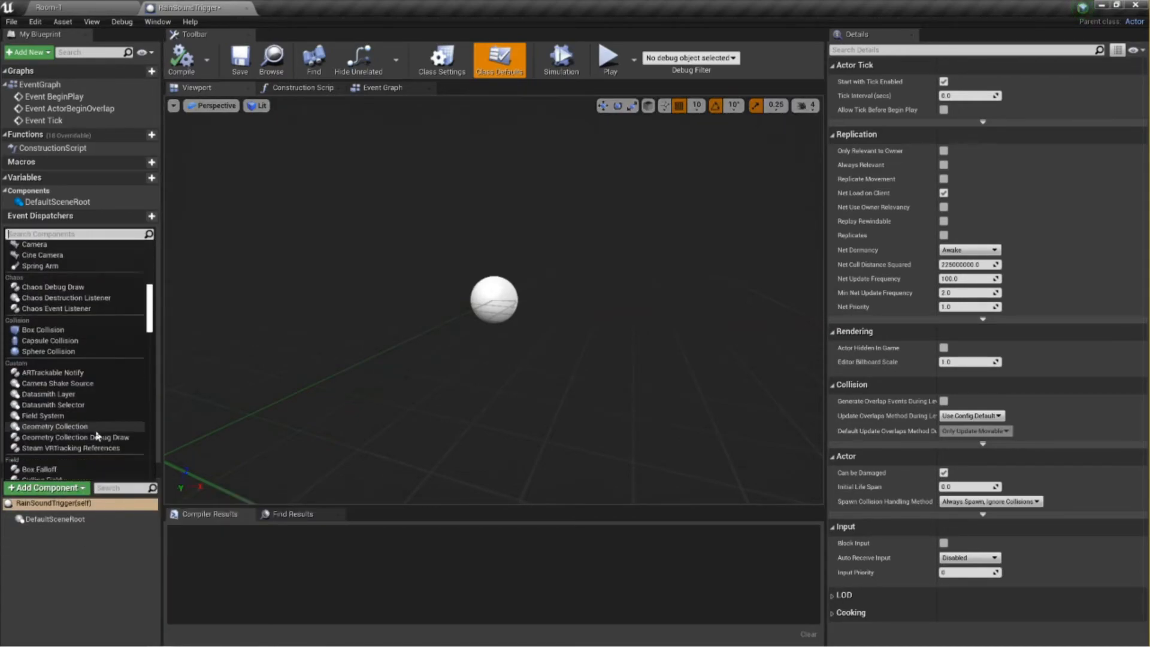
left_click(87, 329)
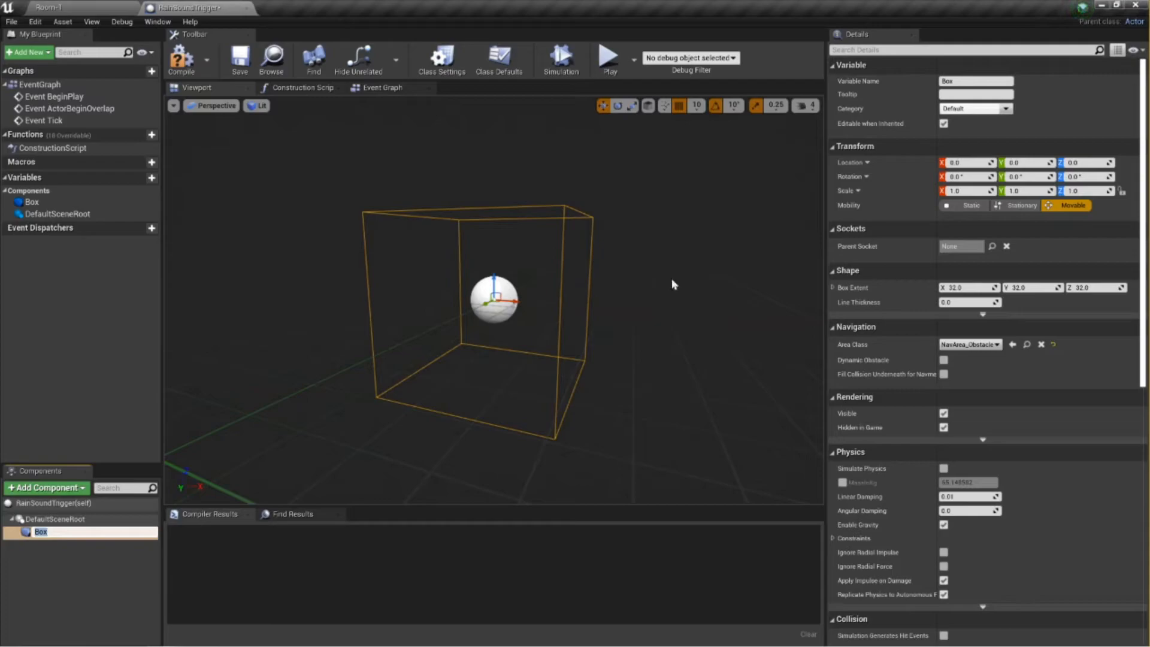
Add On Component Begin Overlap and On Component End Overlap events for the Box component, compiling the blueprint between them.
scroll(1070, 350, "down", 5)
scroll(1066, 353, "down", 2)
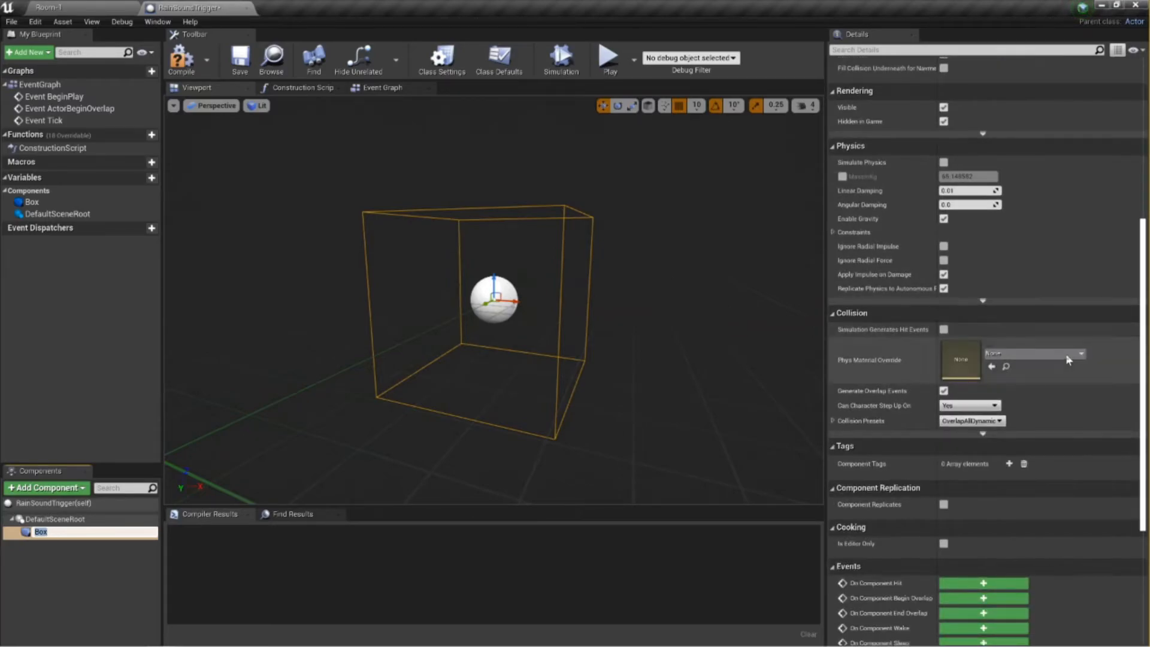
scroll(763, 340, "down", 5)
scroll(872, 378, "down", 2)
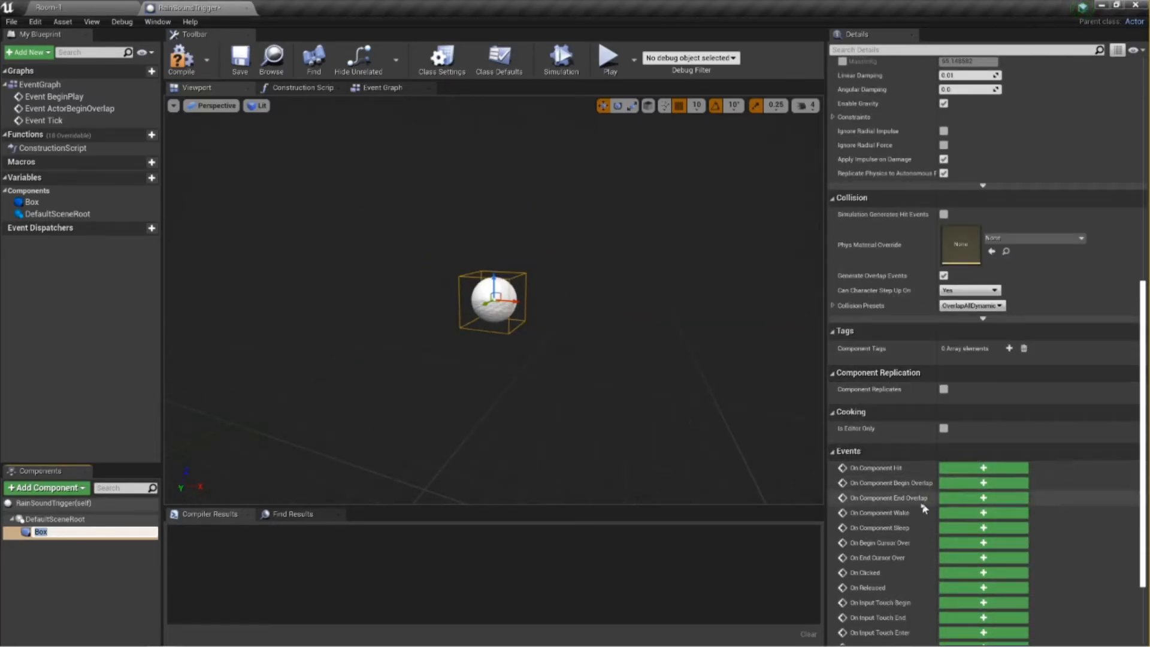
left_click(959, 483)
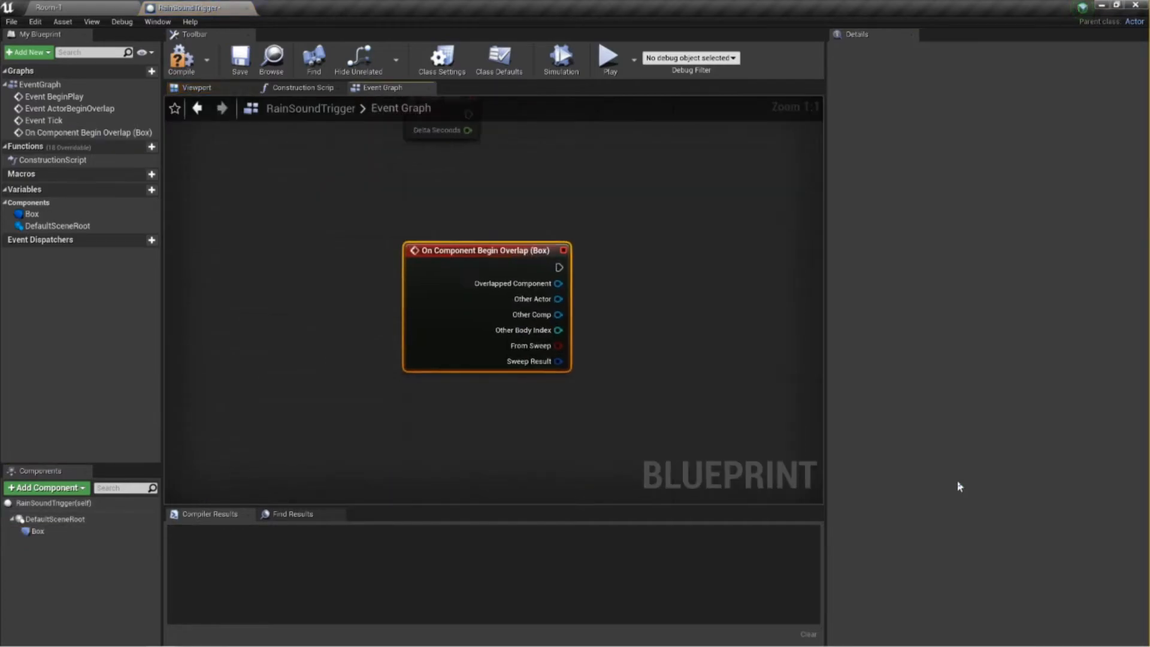
left_click(181, 59)
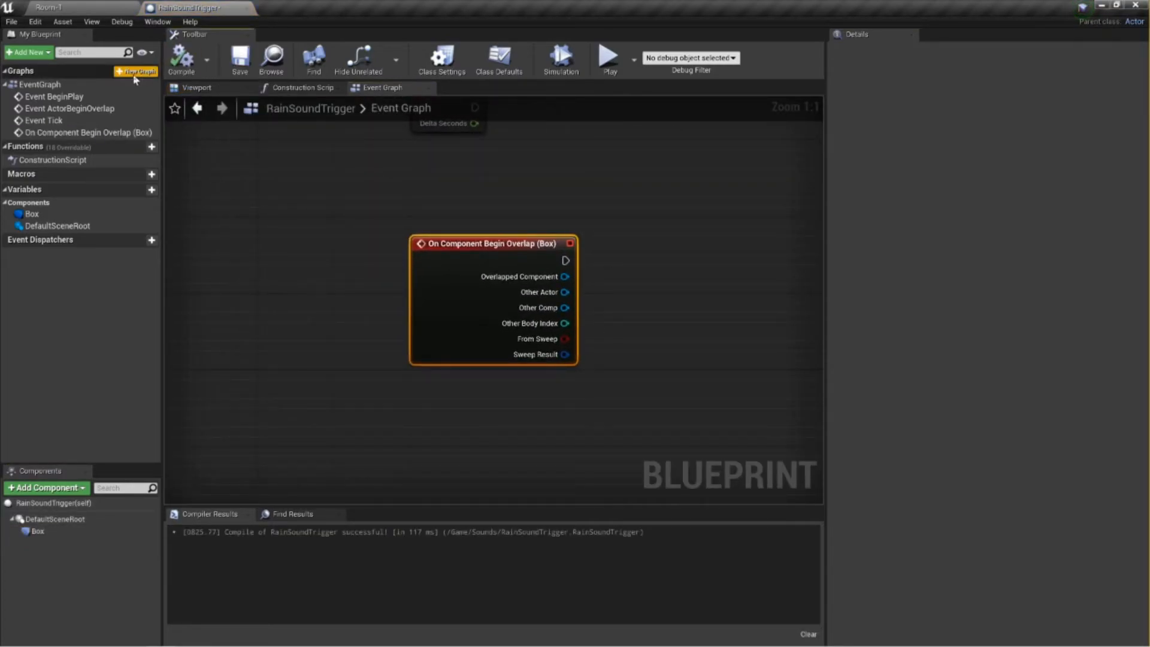
left_click(59, 531)
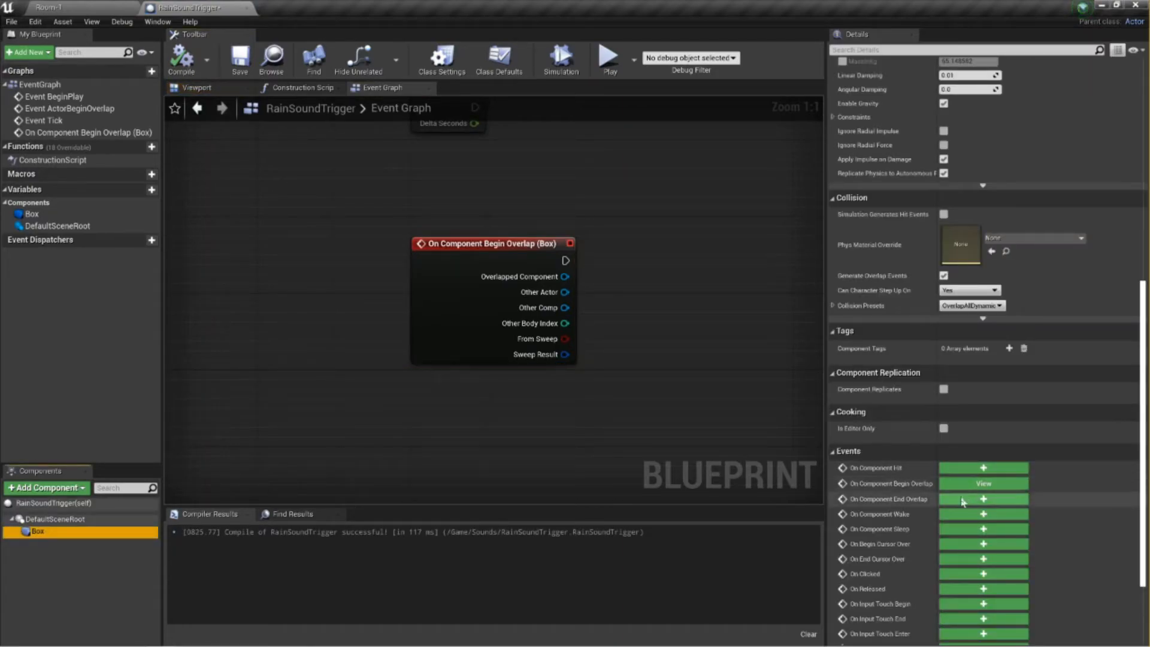
left_click(983, 499)
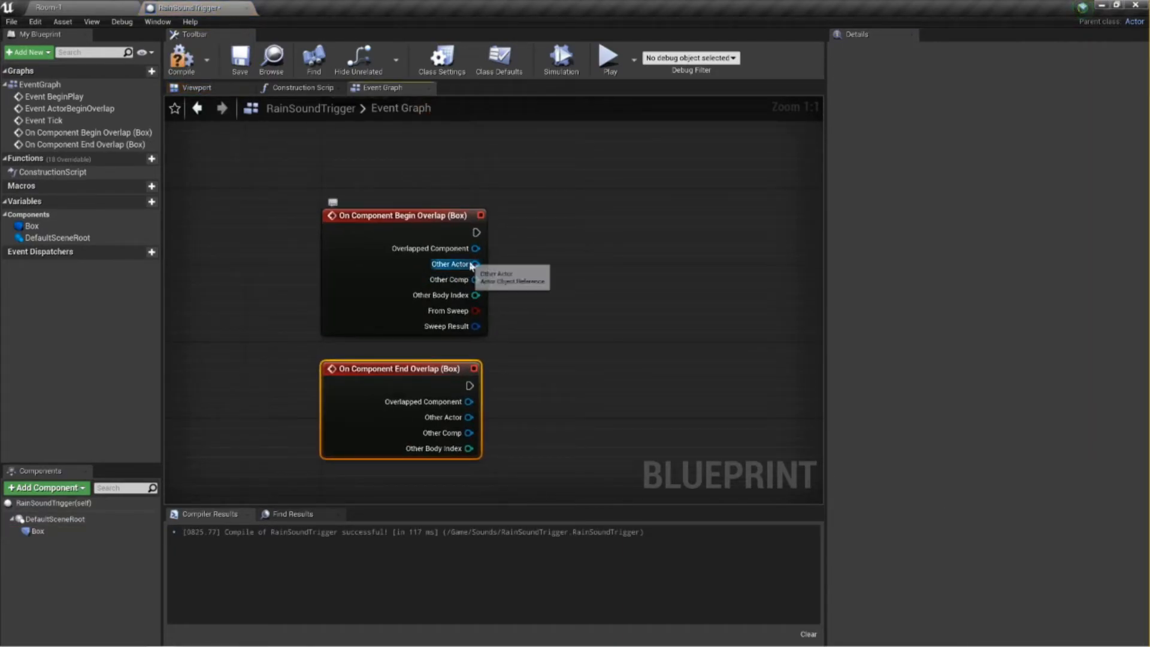
Add a Cast To ThirdPersonCharacter node fed by the Begin Overlap event's Other Actor output.
left_click_drag(471, 266, 600, 233)
type("cast to thir")
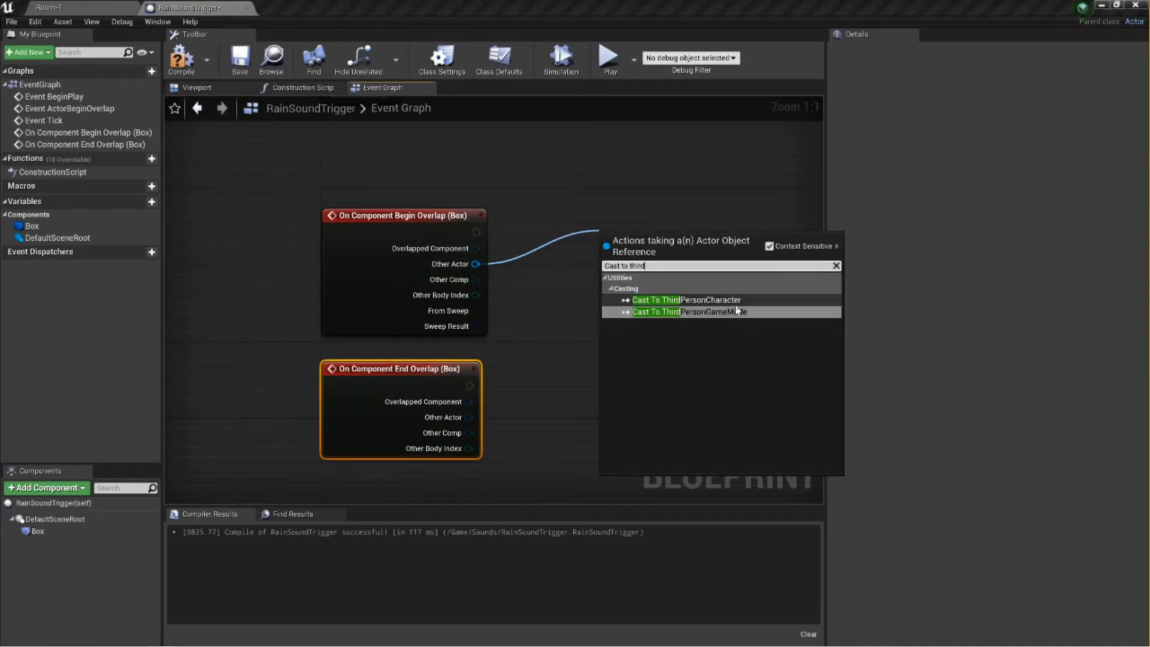
left_click(687, 300)
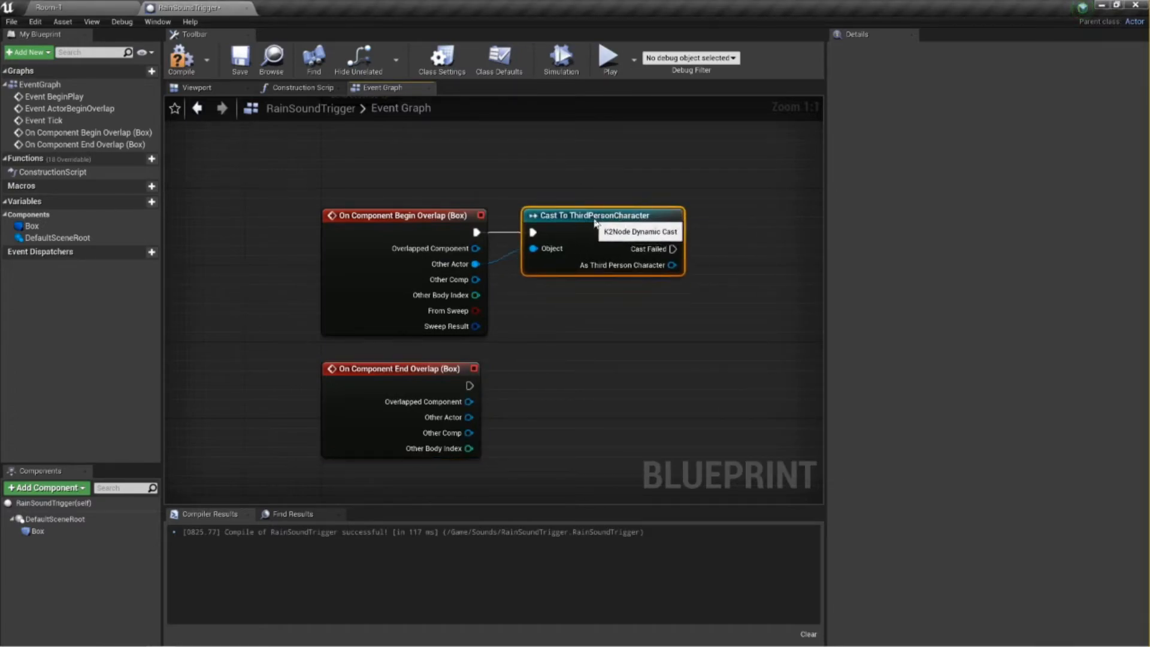
Add a Cast To ThirdPersonCharacter node fed by the End Overlap event's Other Actor output.
right_click_drag(754, 306, 651, 308)
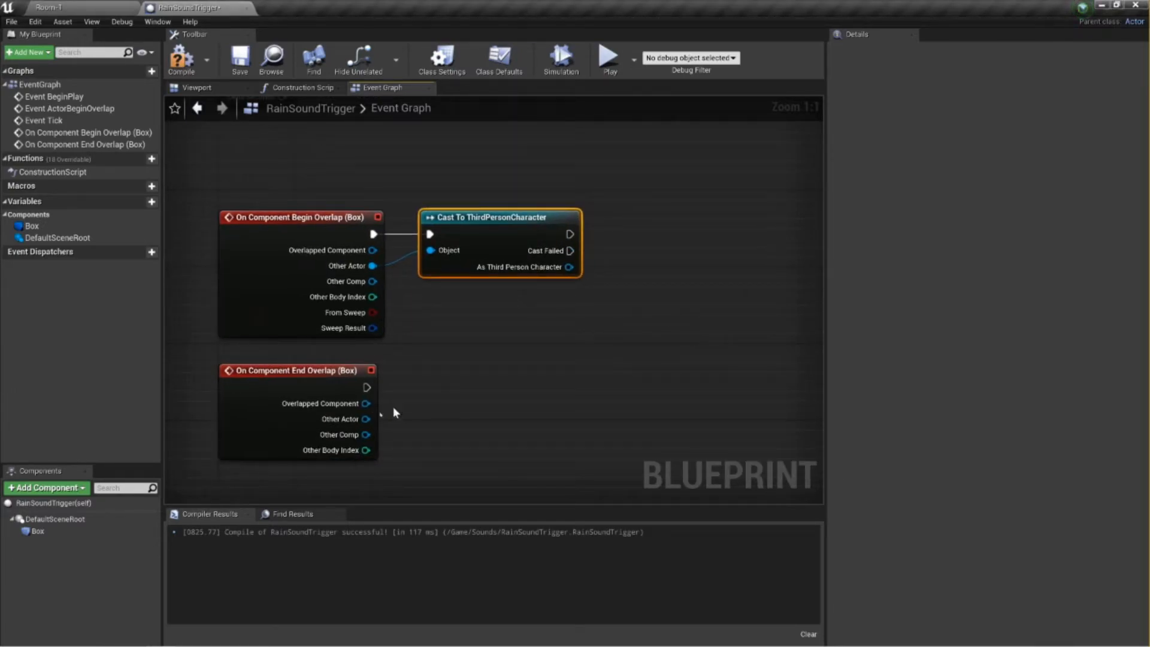
left_click_drag(365, 418, 438, 397)
type("Cast to t")
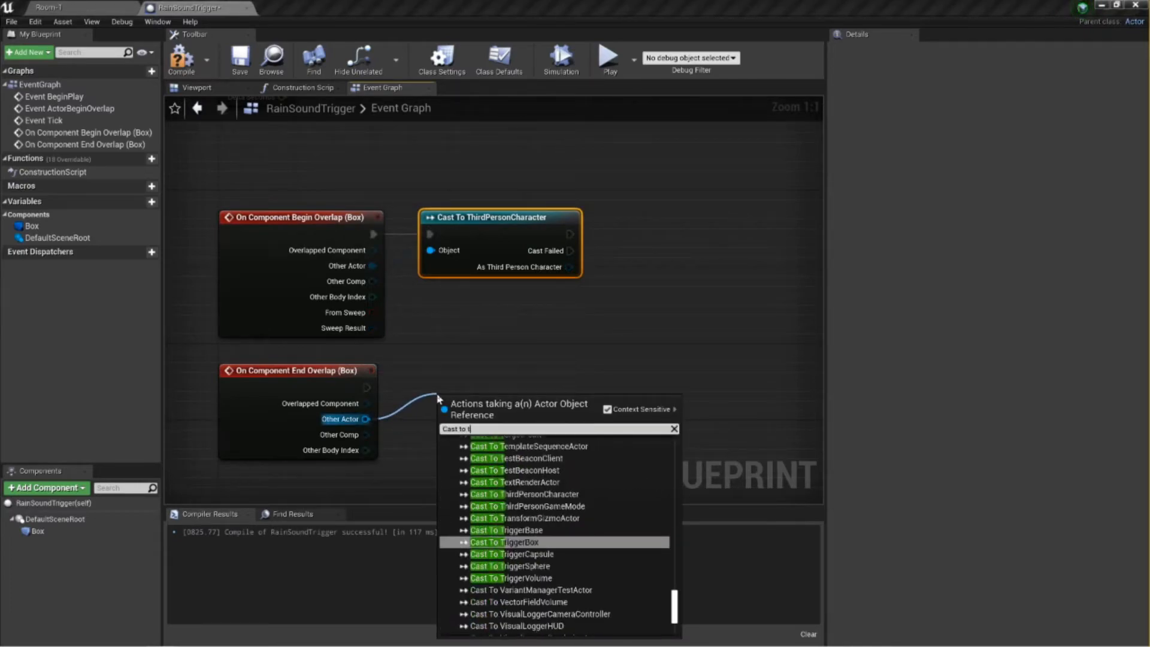
type("hird")
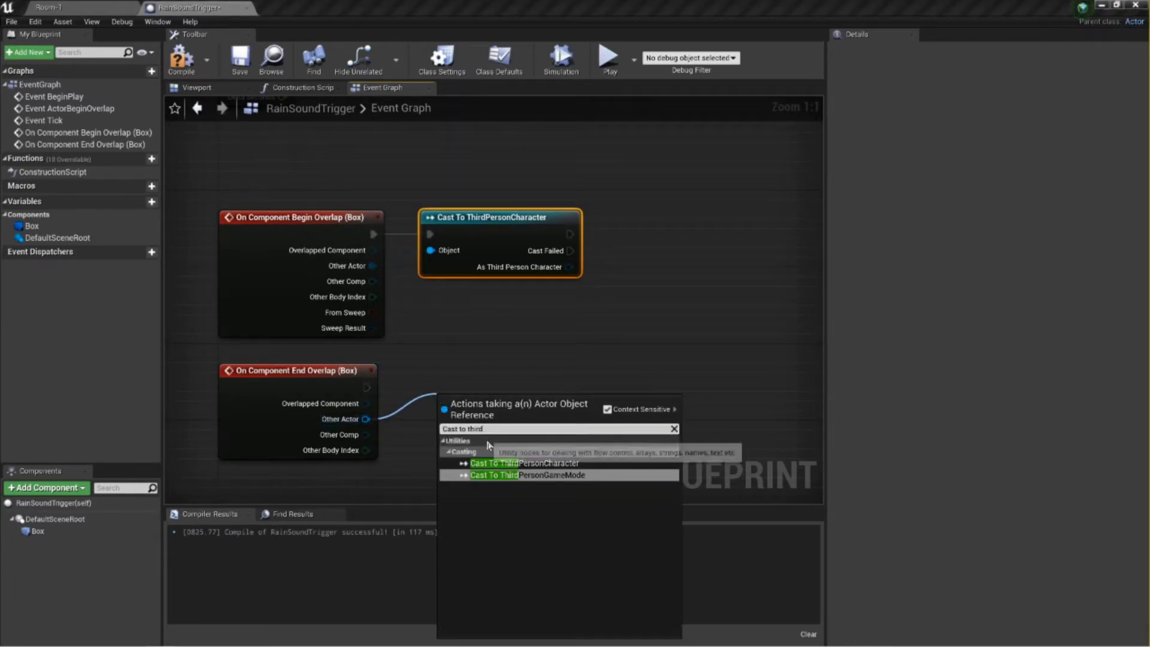
left_click(505, 463)
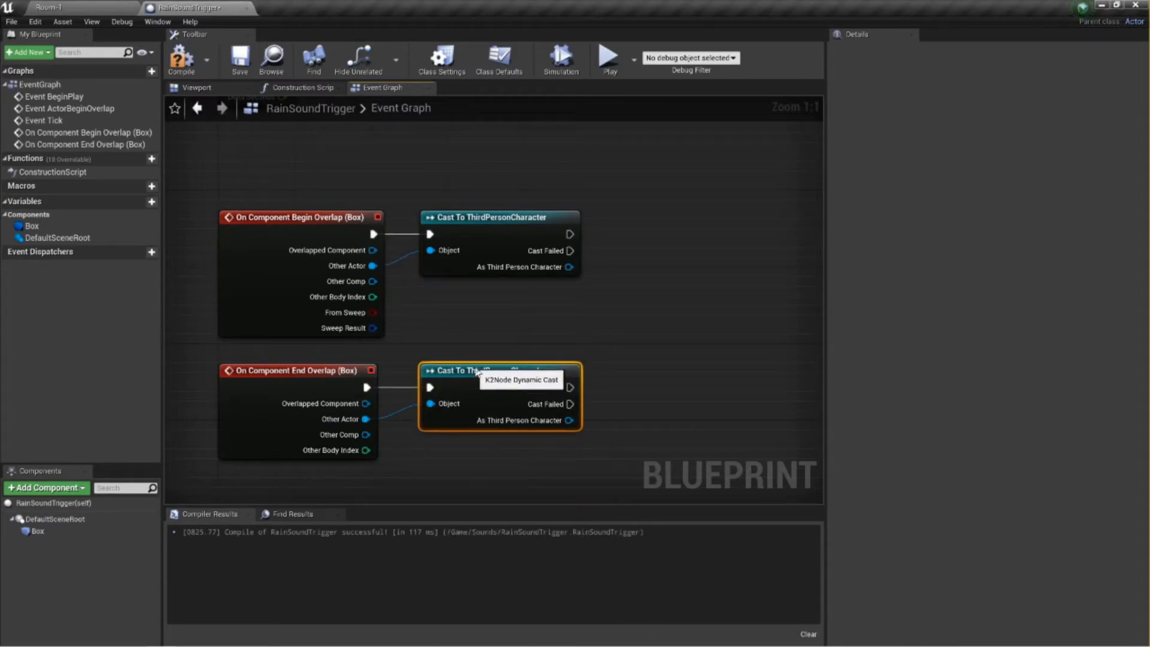
Add a Branch node after the Begin Overlap cast and align it with the execution wire.
right_click_drag(644, 293, 488, 301)
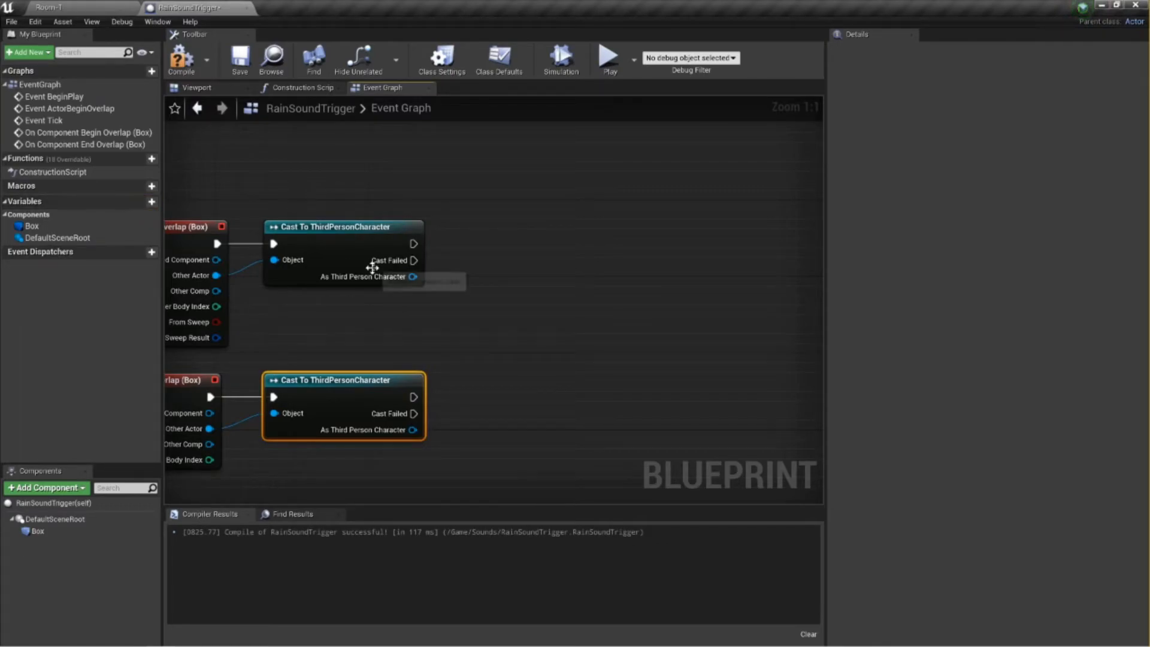
left_click_drag(412, 277, 523, 243)
type("Branch")
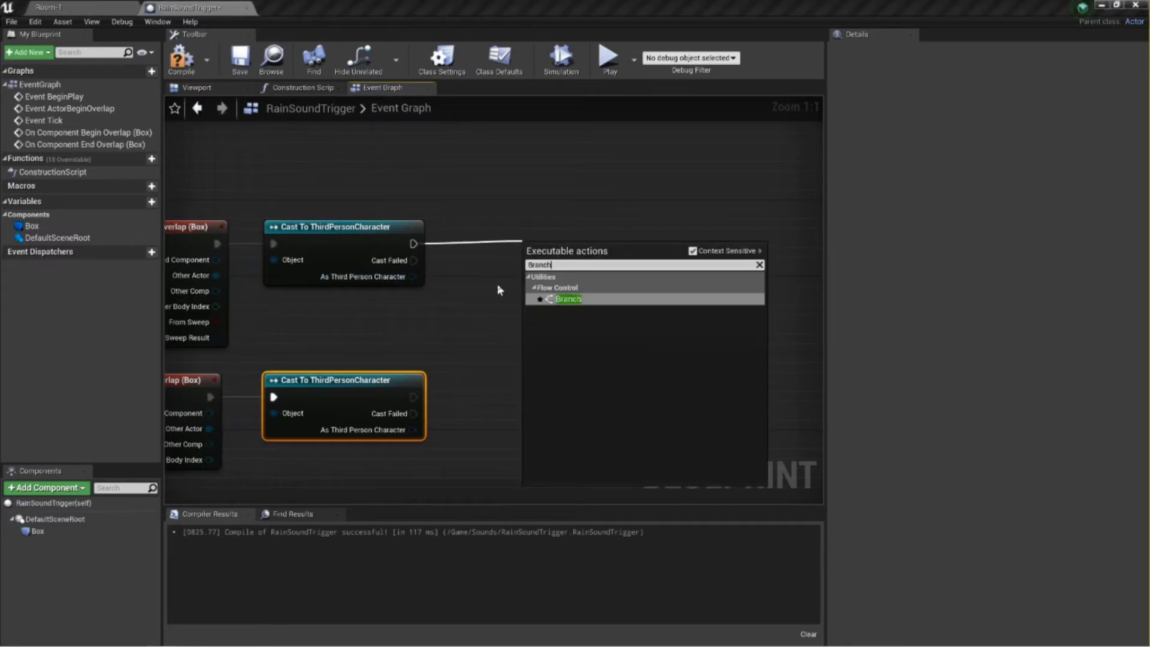
key("Return")
left_click_drag(595, 235, 586, 226)
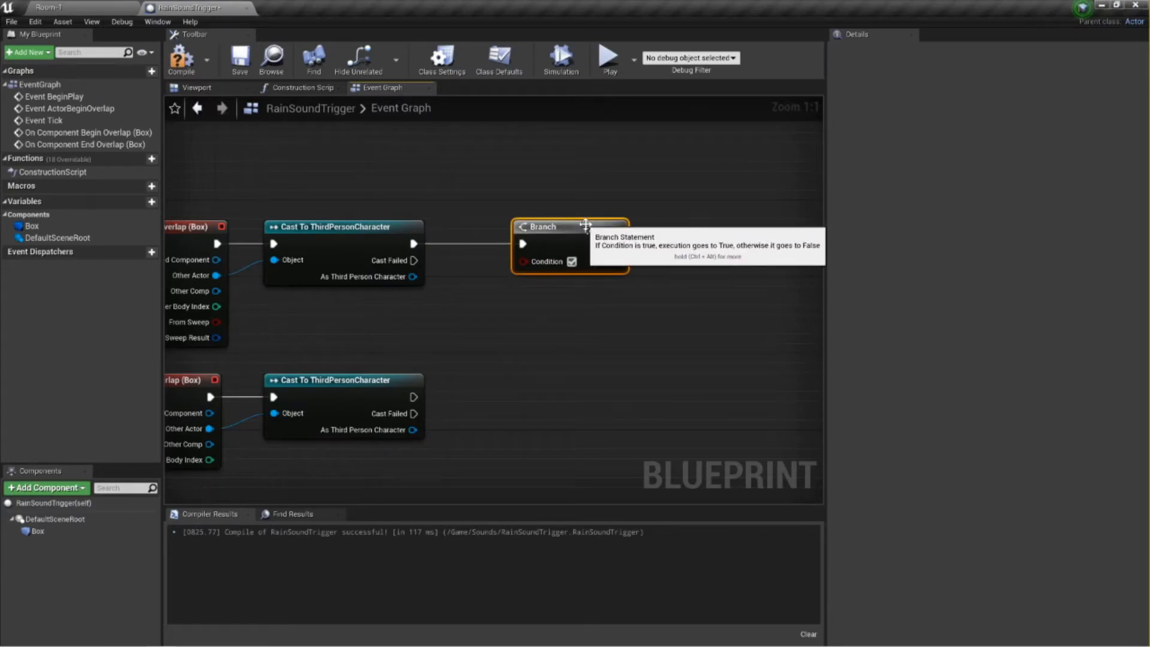
Create a Boolean variable named IsPlayerInside and use it as the Branch node's condition.
left_click(129, 204)
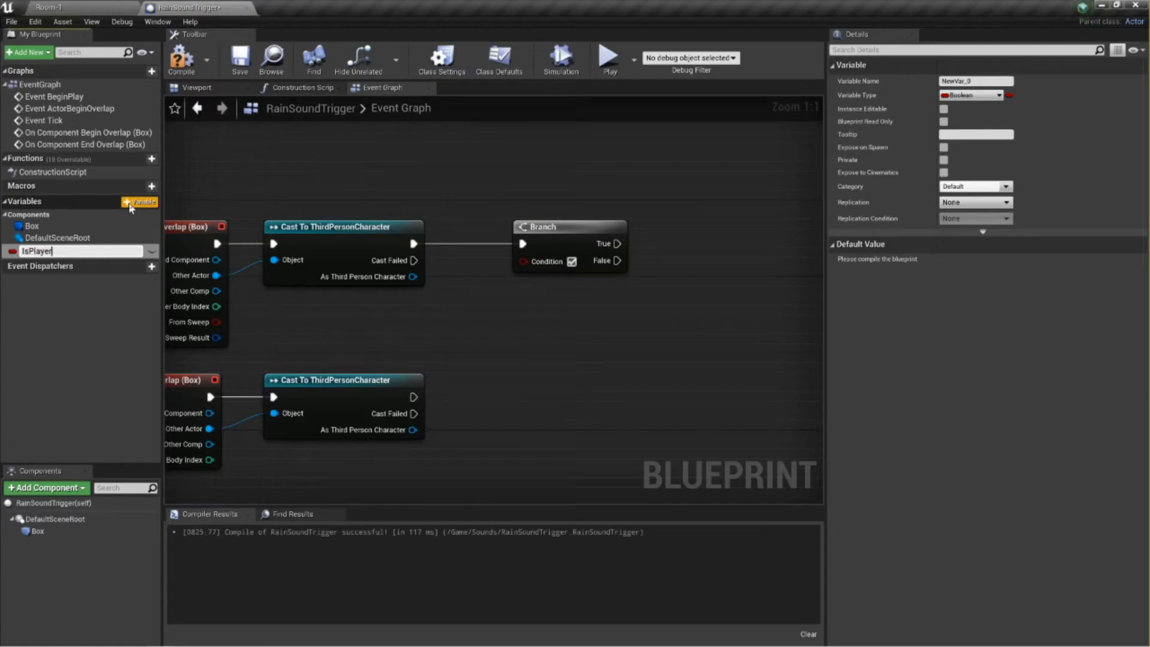
type("IsPlayerInside")
key("Return")
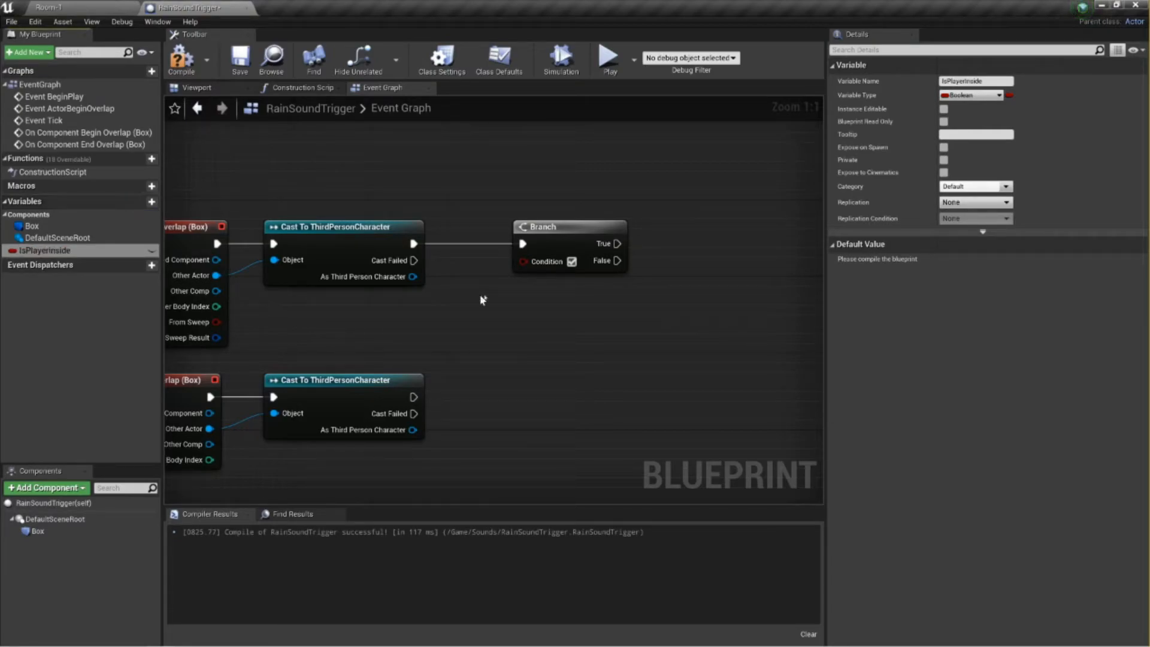
left_click_drag(45, 251, 523, 261)
left_click_drag(437, 277, 387, 337)
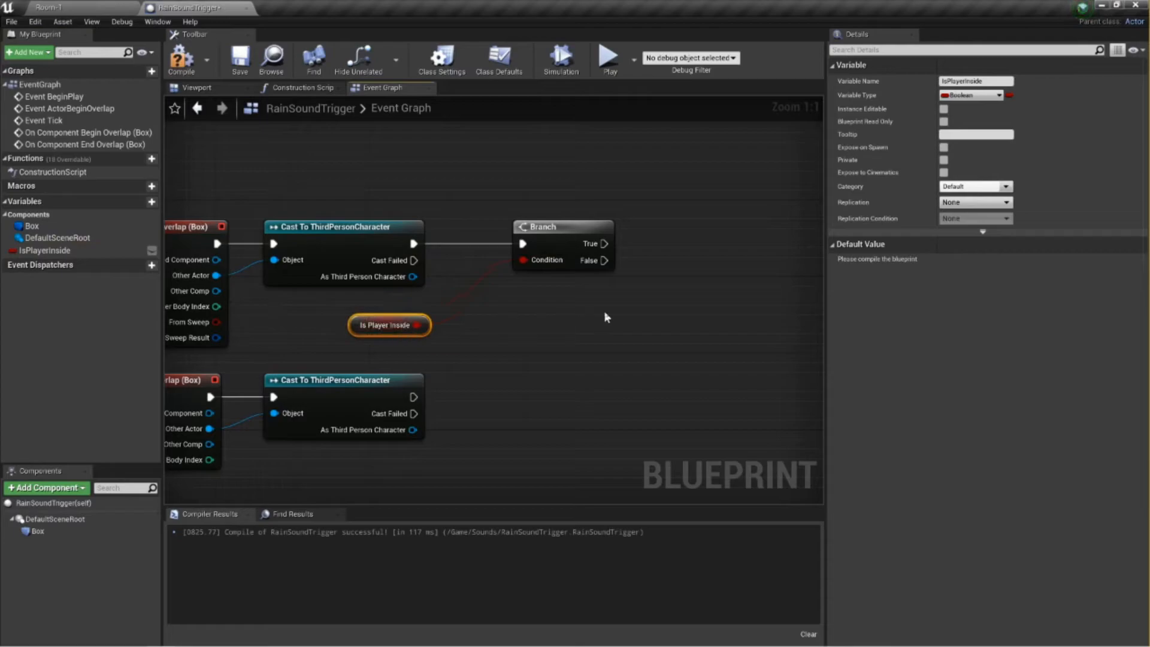
Add a Play Sound 2D node on the Branch's True output and assign the zapsplat nature rain sound to it.
right_click_drag(605, 318, 530, 323)
left_click_drag(486, 307, 560, 247)
type("Play")
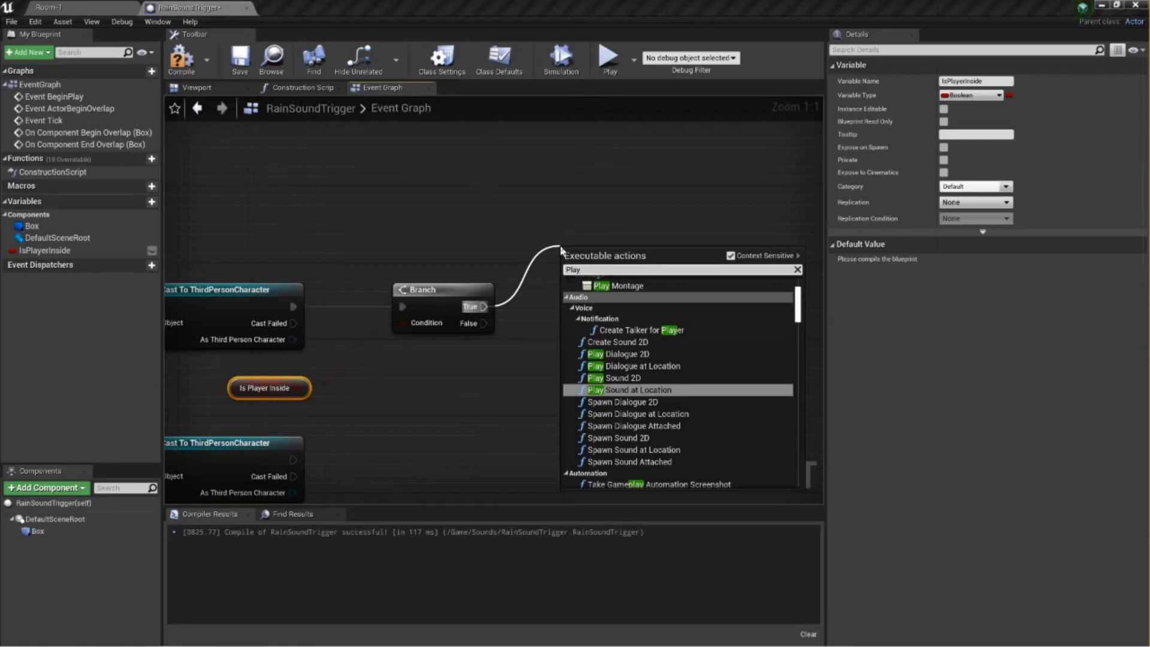
left_click(637, 378)
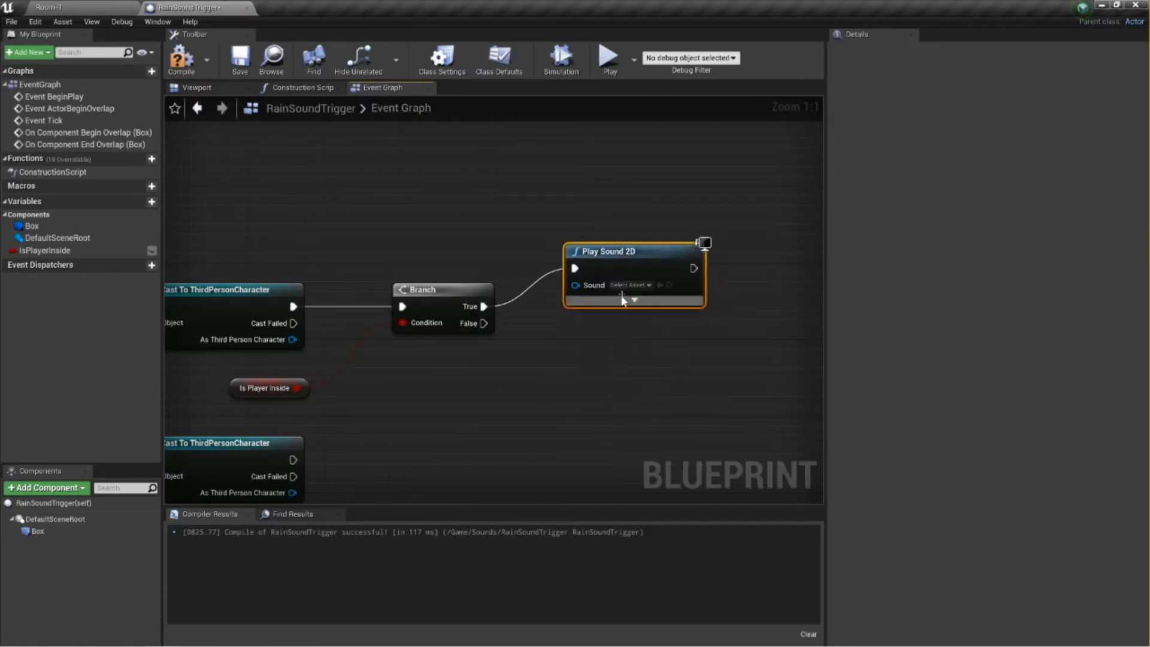
left_click(636, 285)
type("Ra")
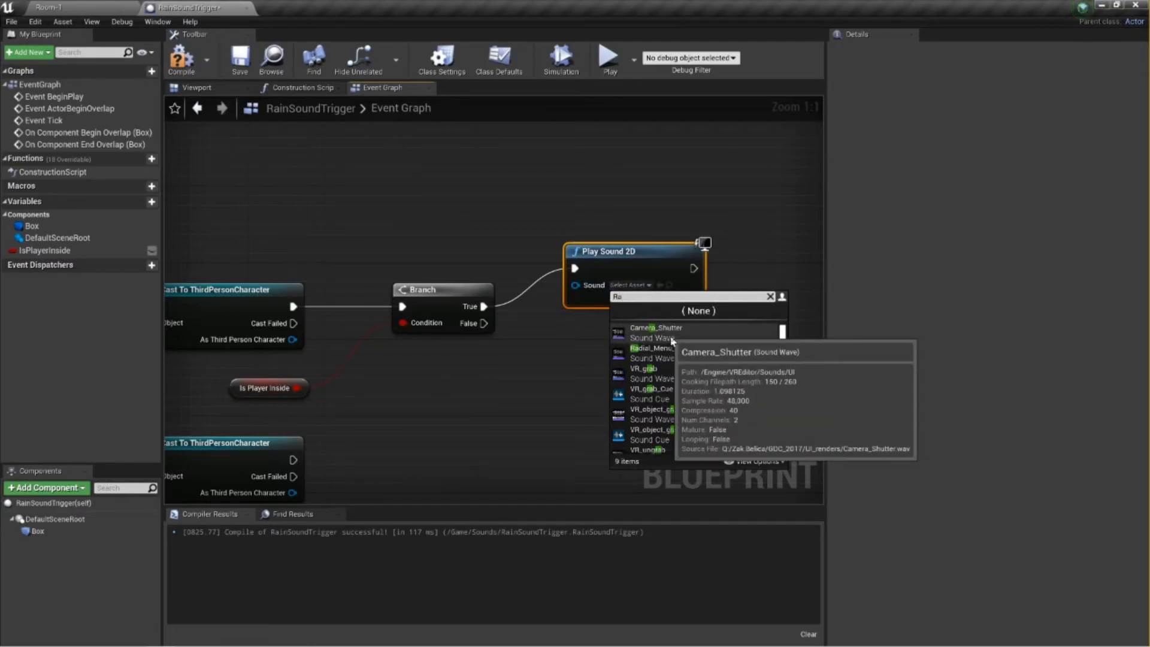
type("in")
left_click(665, 333)
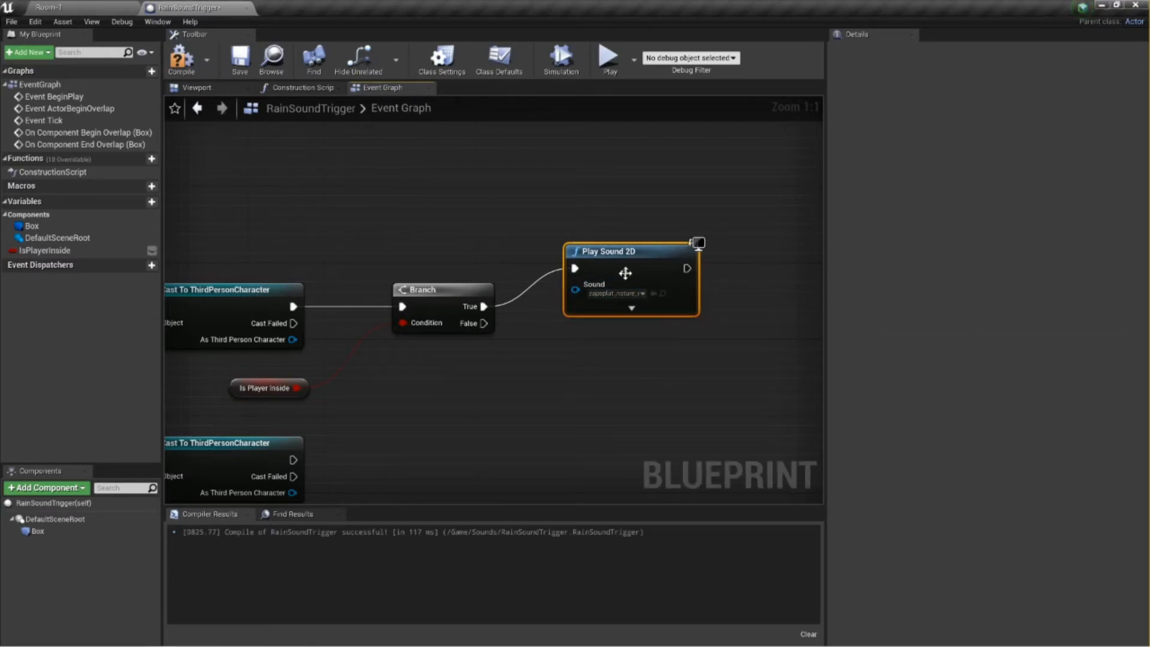
Move the Begin Overlap cast node slightly closer to the Branch and compile the blueprint.
right_click_drag(504, 329, 597, 302)
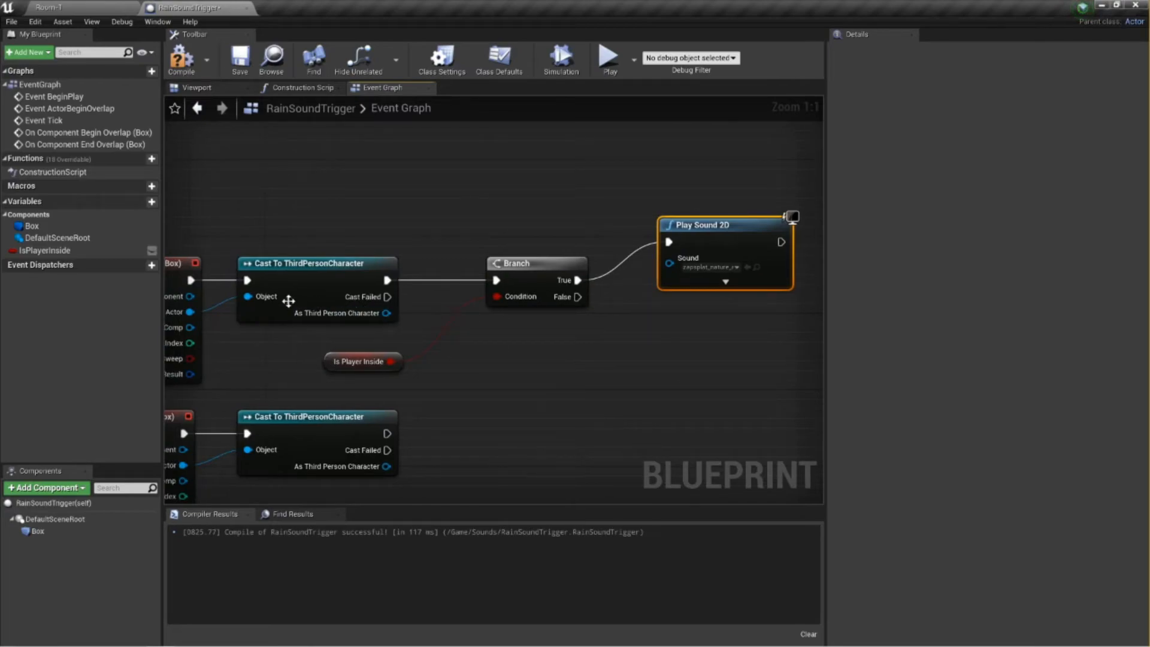
left_click_drag(291, 277, 311, 277)
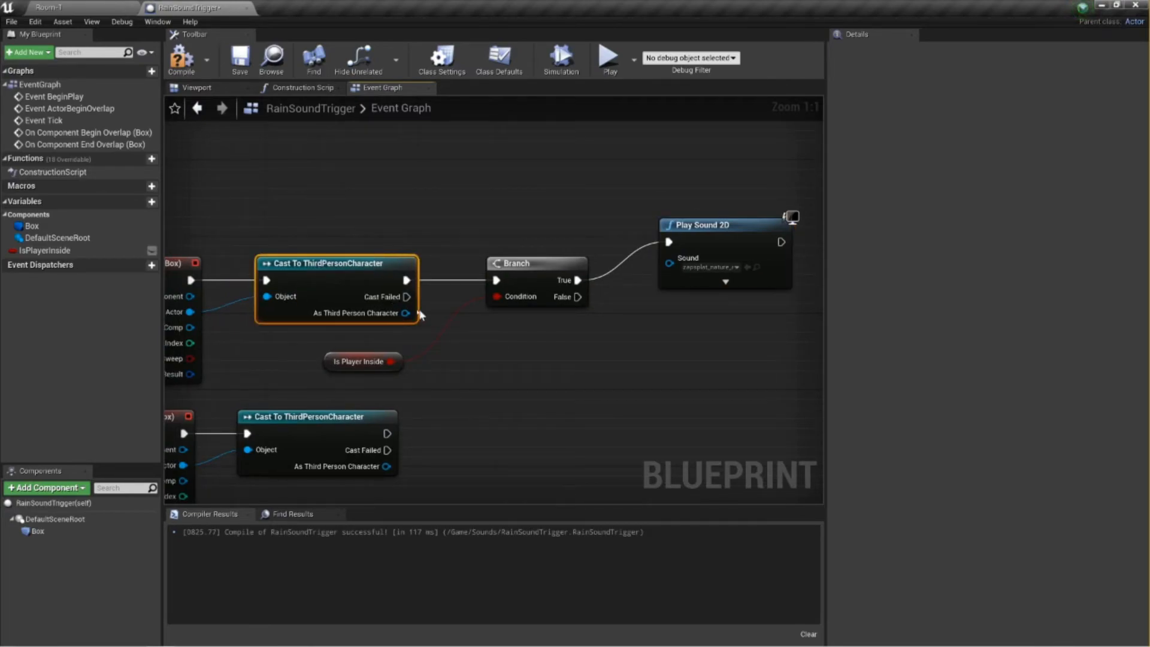
left_click_drag(406, 313, 443, 313)
left_click_drag(508, 300, 419, 305)
right_click_drag(505, 372, 671, 348)
scroll(672, 348, "down", 2)
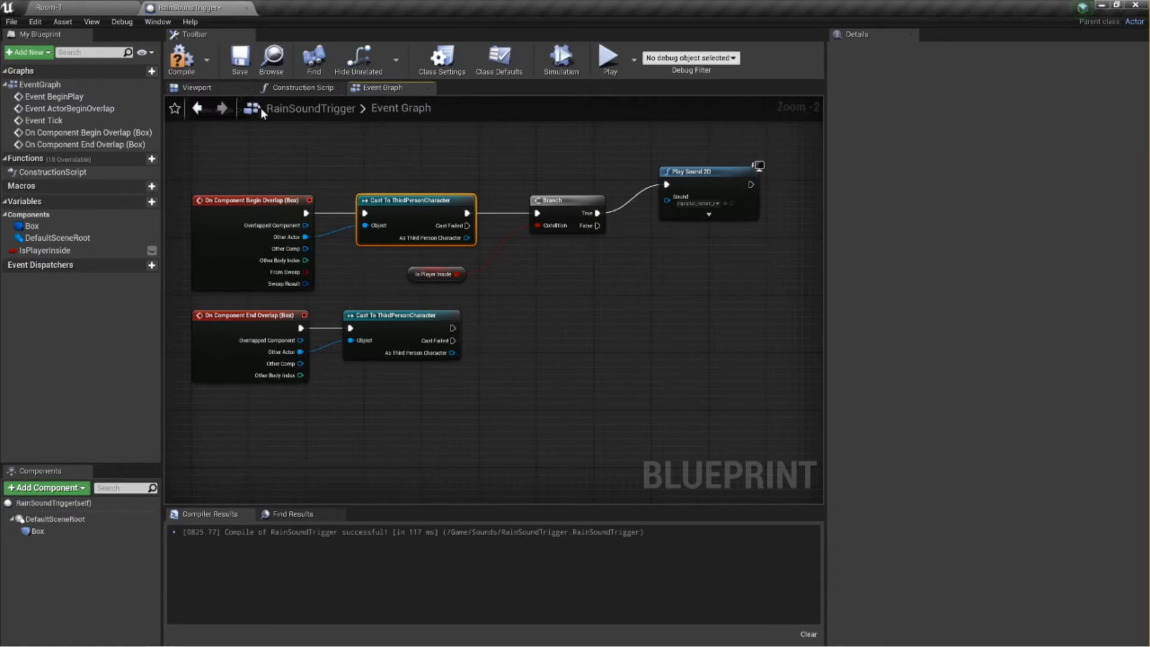
left_click(181, 58)
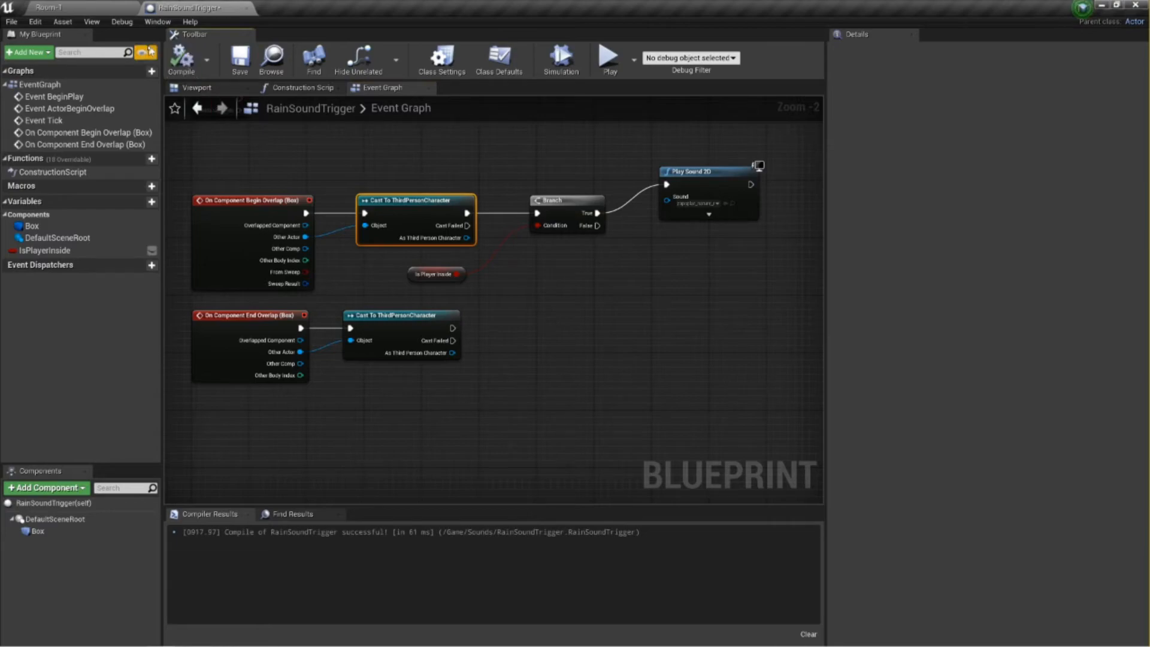
Place a RainSoundTrigger on the Room-1 level's floor and play-test the level by walking through the trigger area.
left_click(115, 10)
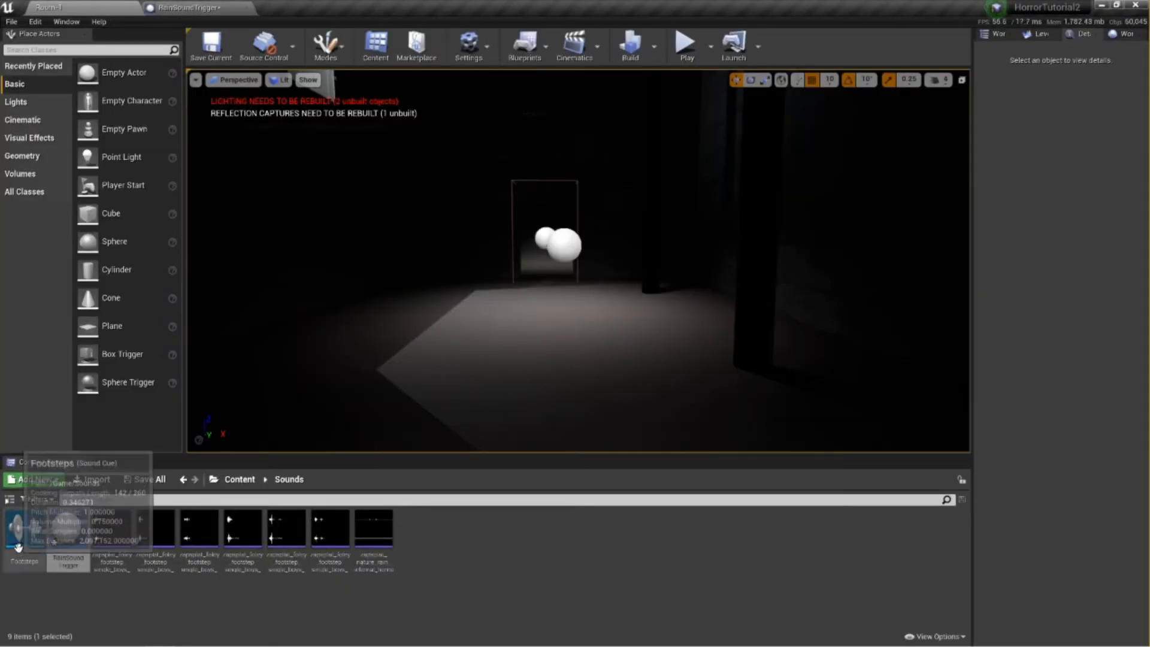
left_click_drag(67, 530, 513, 304)
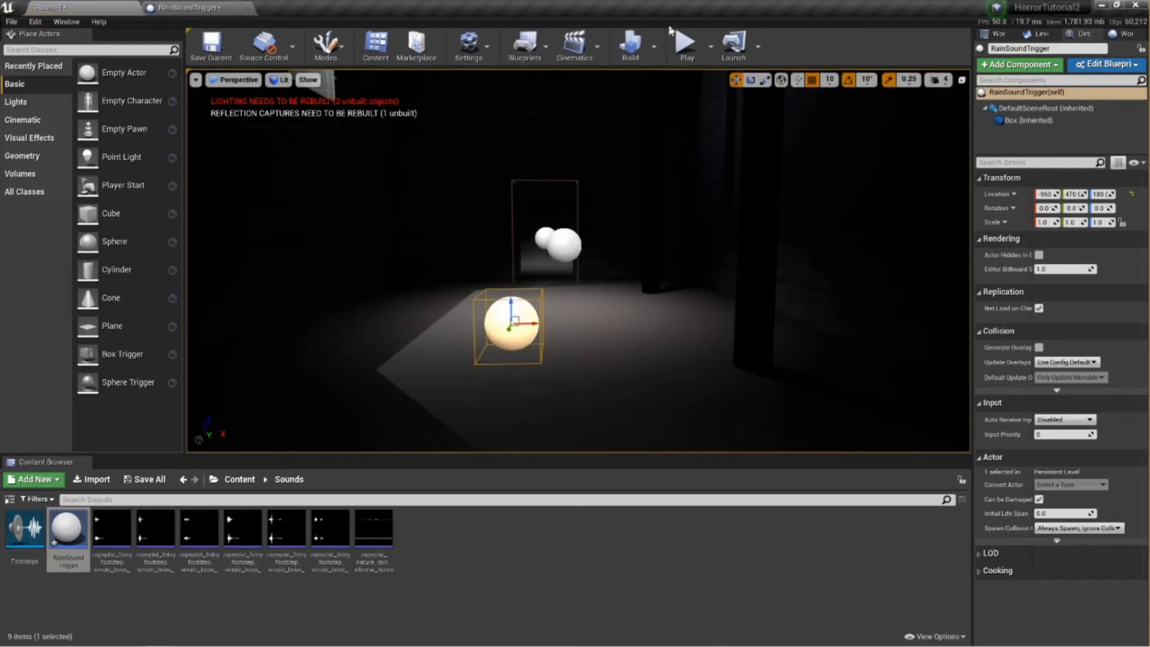
left_click(686, 43)
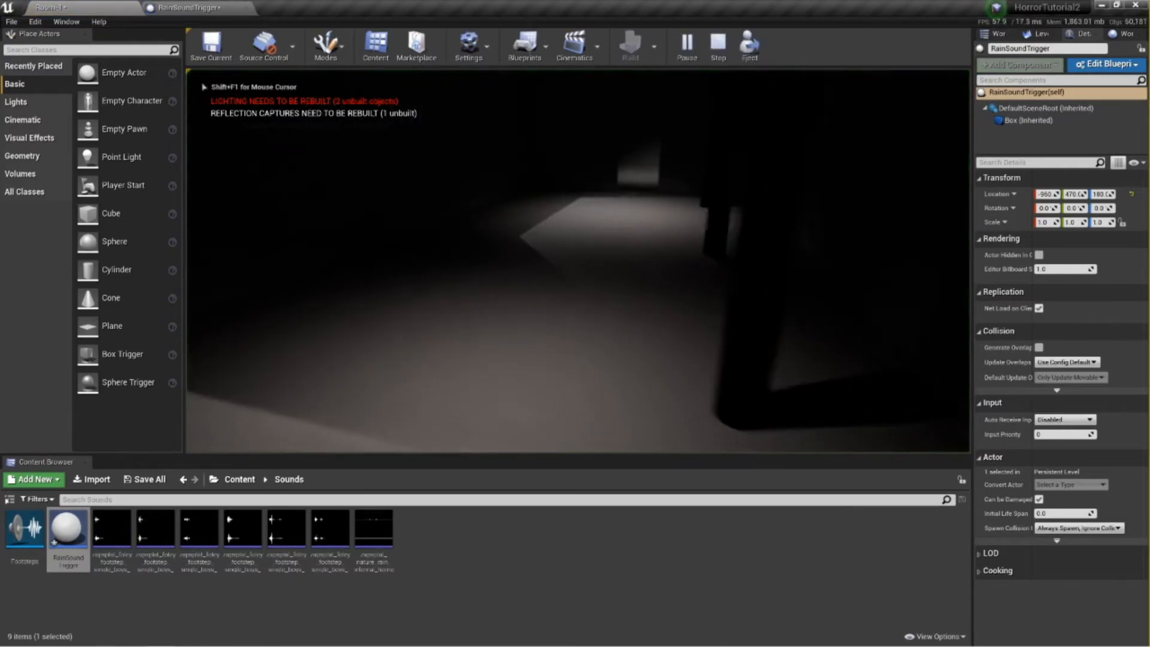
key("w")
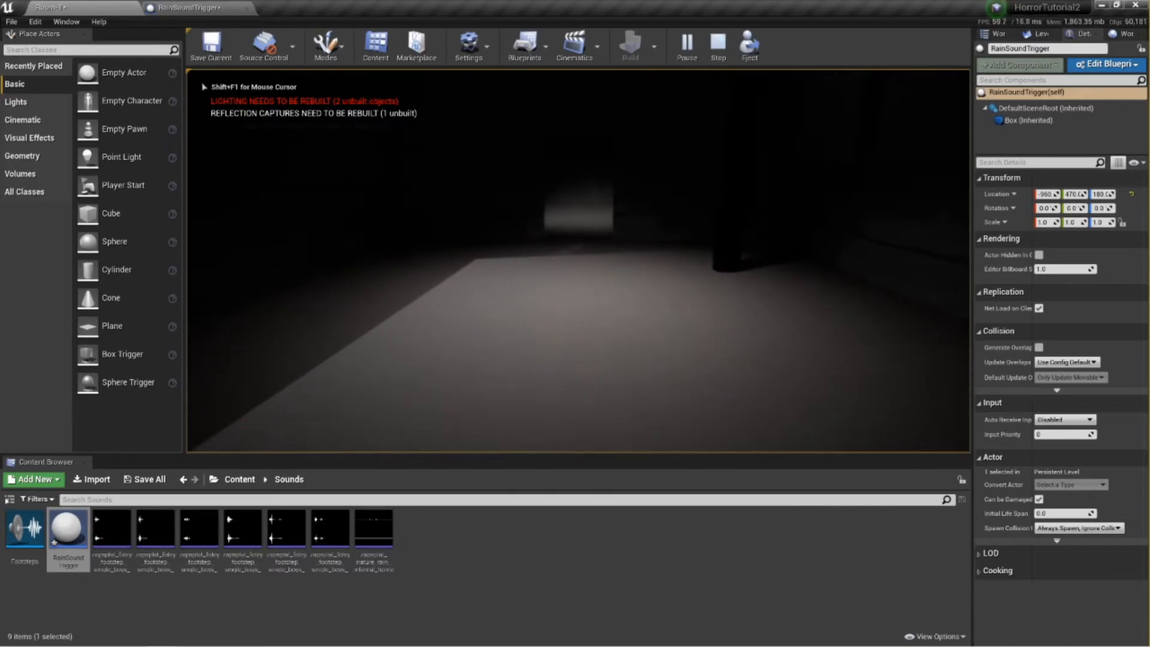
key("w")
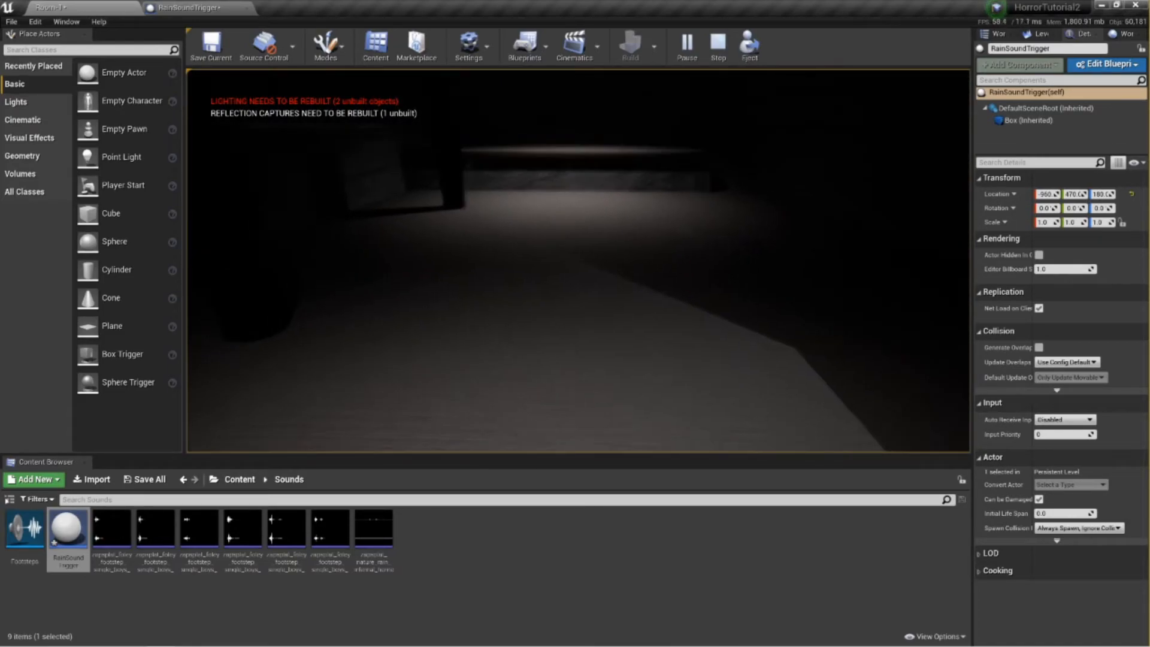
key("Escape")
left_click(581, 280)
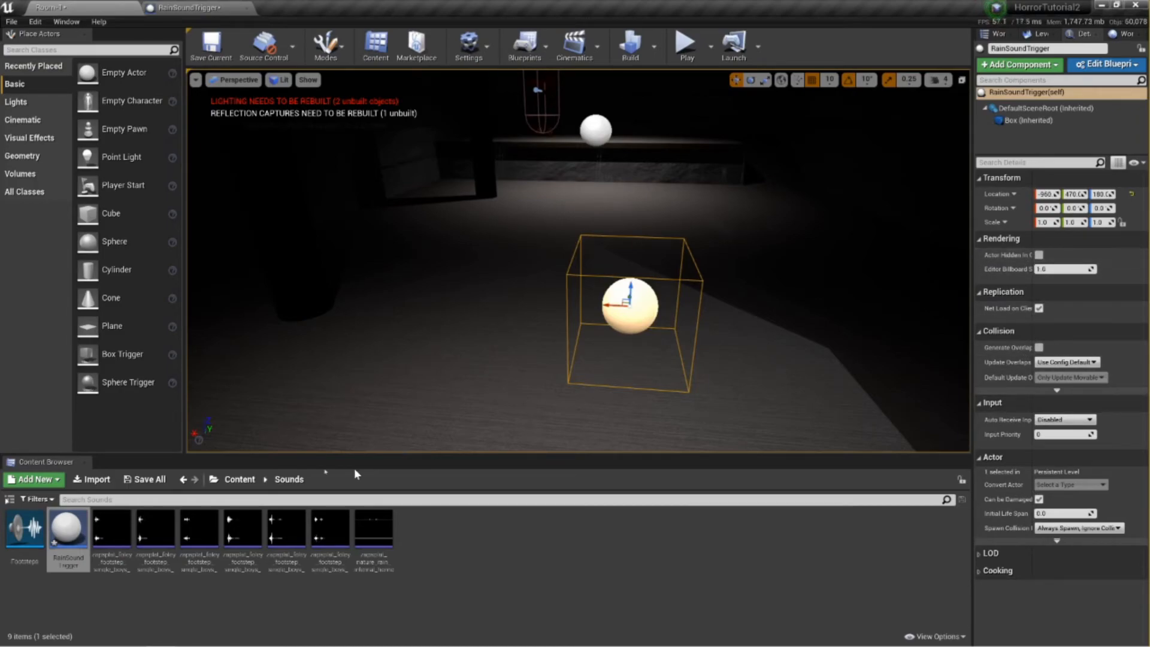
Reopen the RainSoundTrigger blueprint and turn off Hidden in Game for its Box component.
double_click(68, 531)
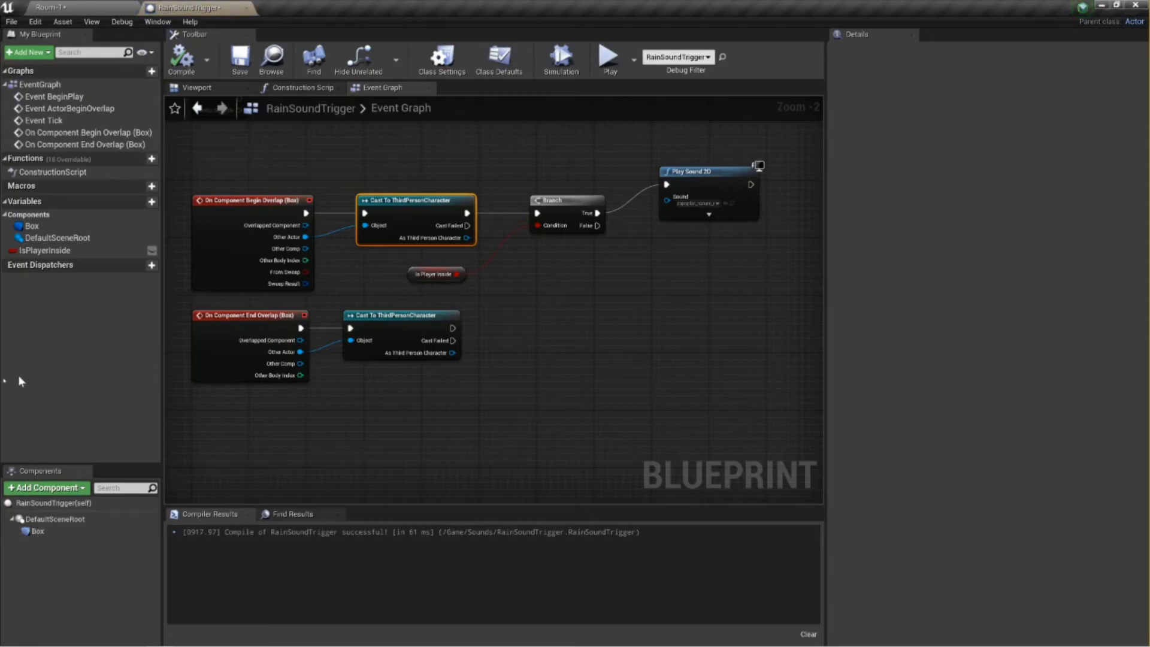
left_click(27, 531)
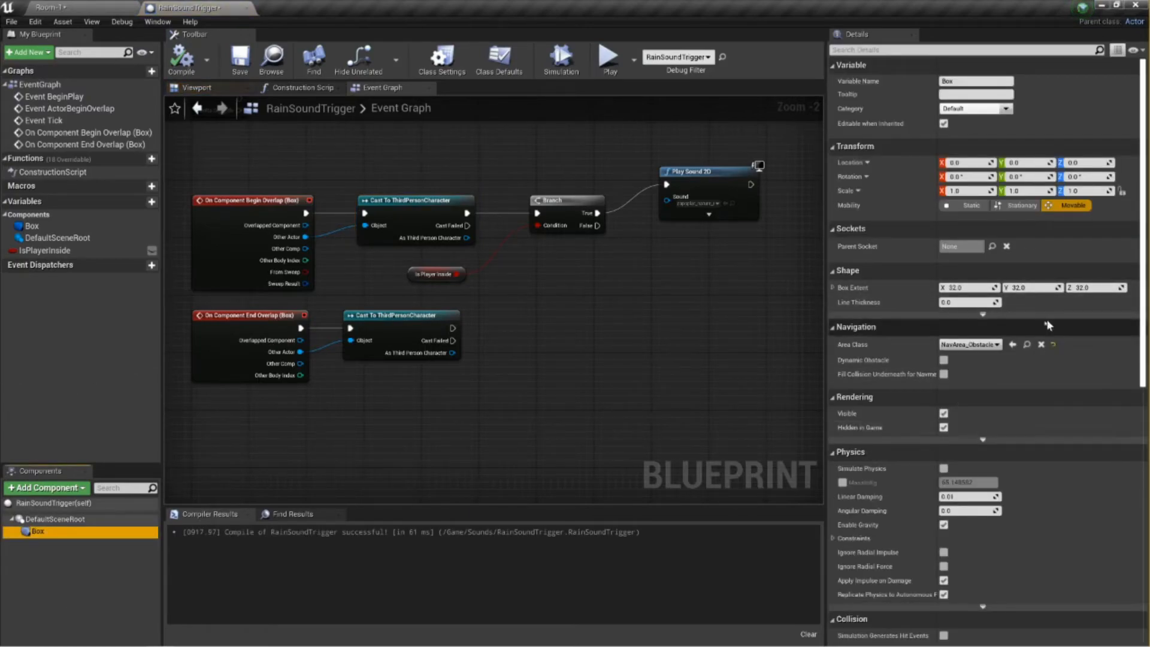
left_click(944, 427)
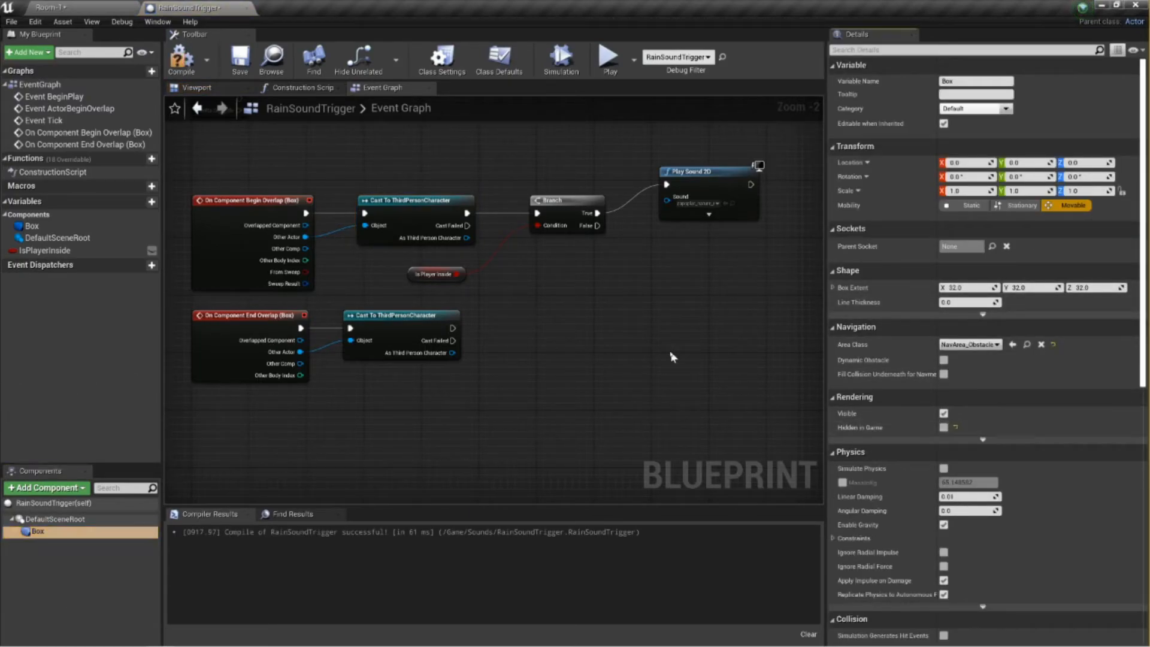
right_click_drag(546, 269, 620, 280)
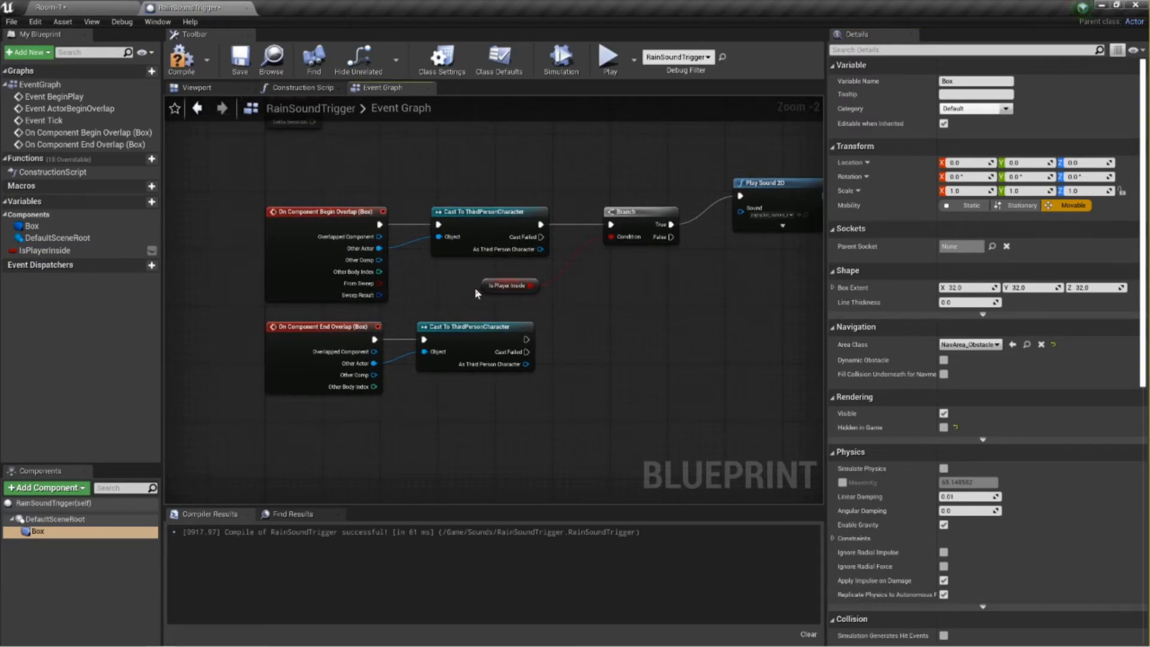
left_click_drag(481, 288, 521, 282)
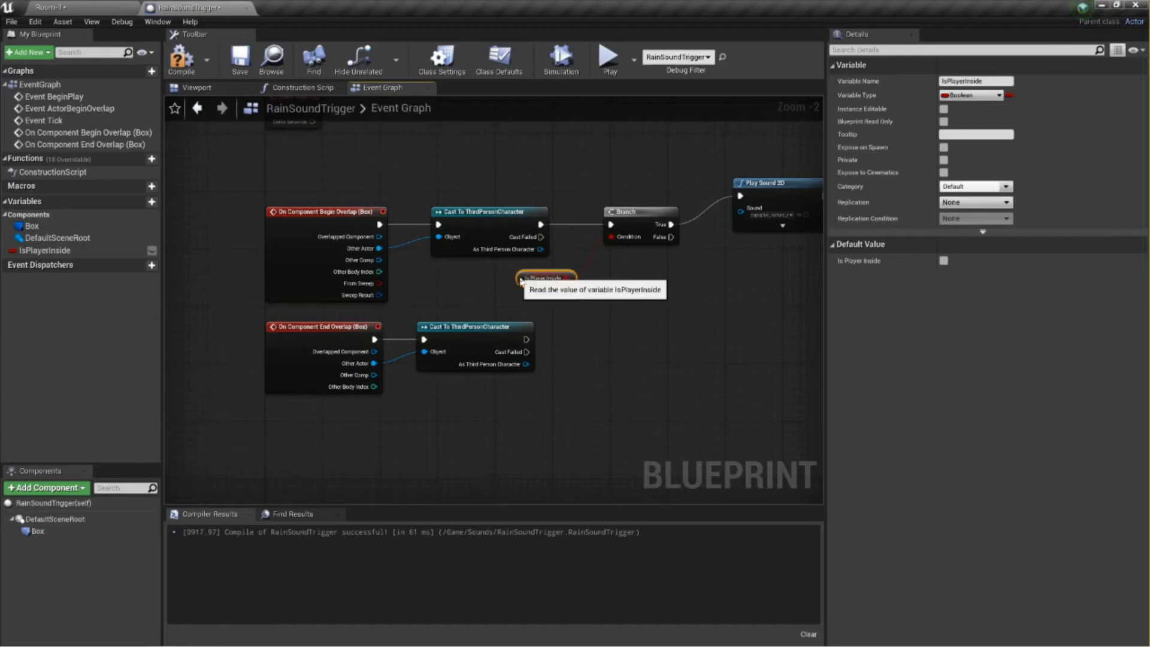
right_click_drag(531, 278, 563, 312)
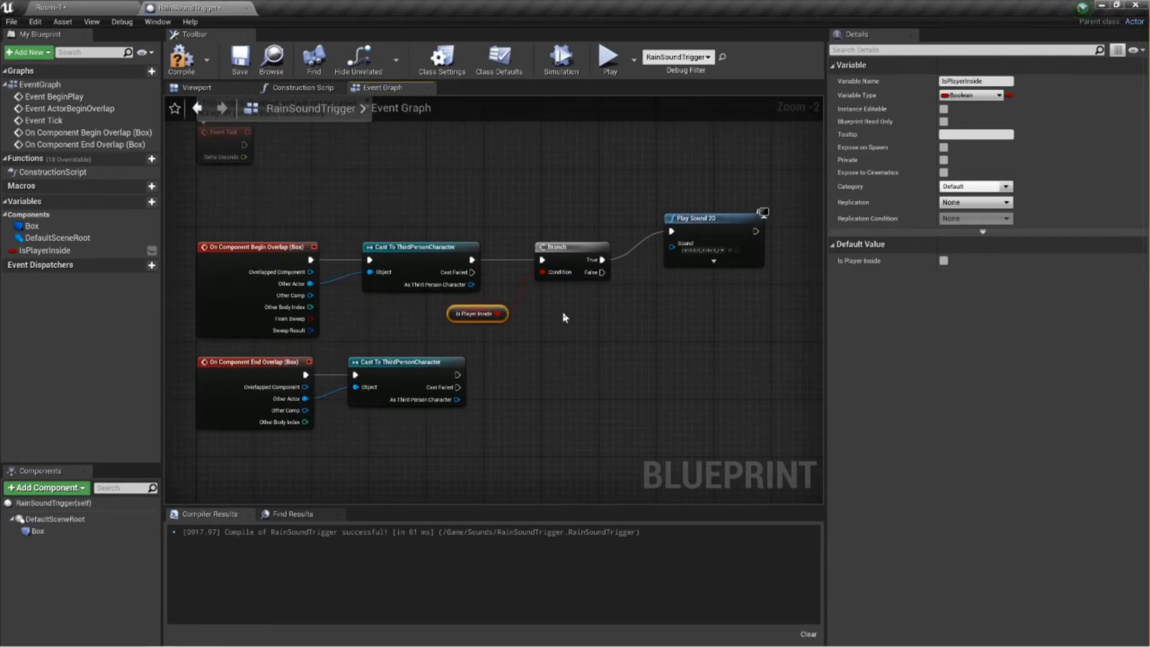
left_click(76, 254)
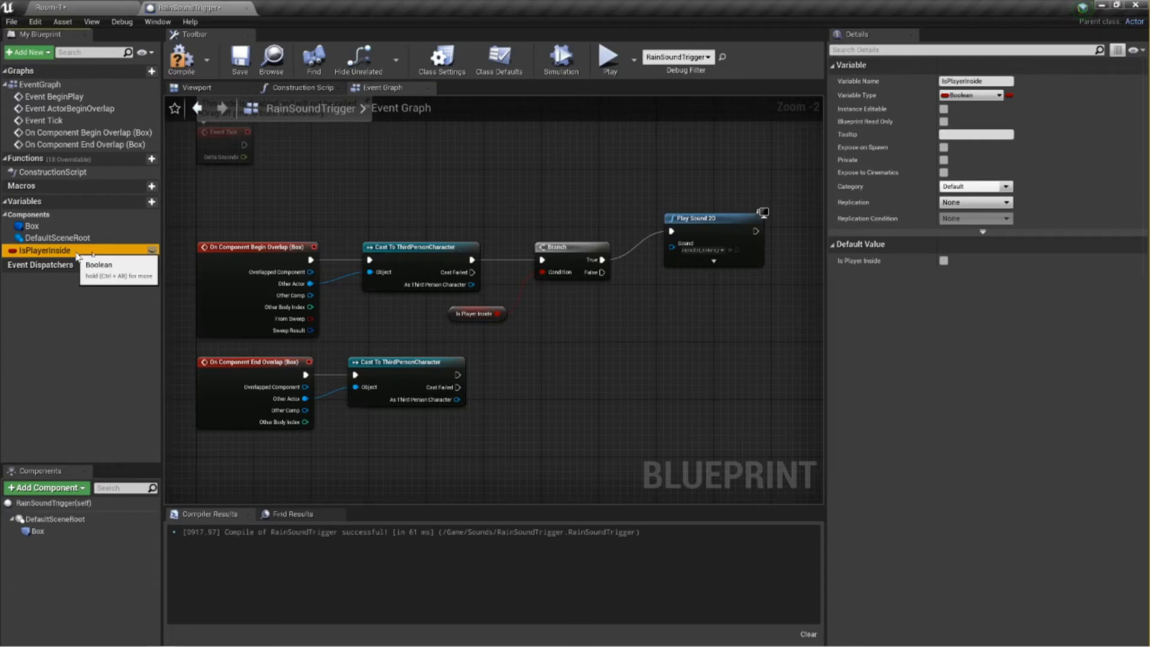
left_click(76, 254)
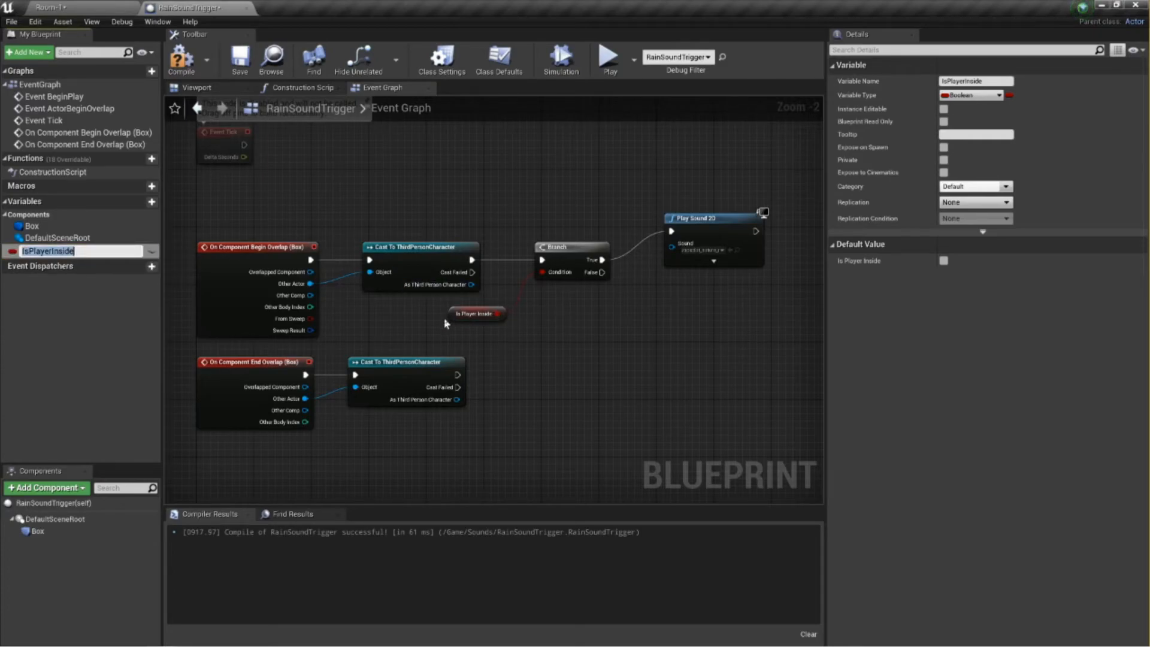
mouse_move(446, 324)
right_mouse_down()
mouse_move(465, 426)
mouse_move(426, 332)
right_mouse_up()
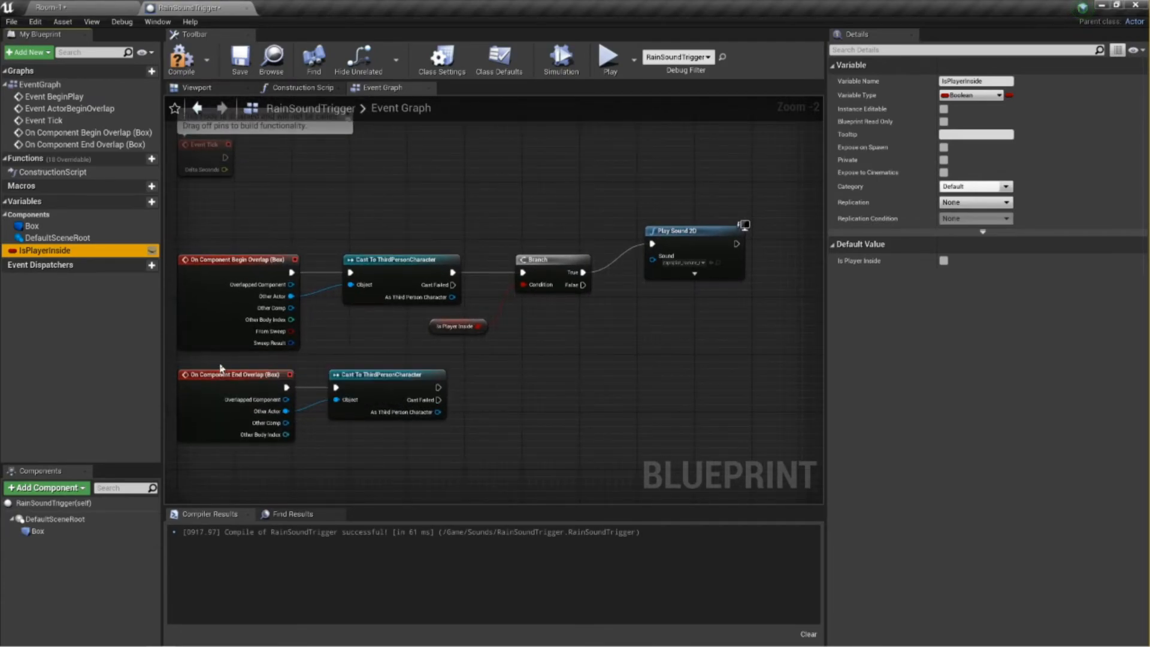
Delete the Branch node and the Is Player Inside node from the Begin Overlap chain.
left_click_drag(221, 366, 389, 373)
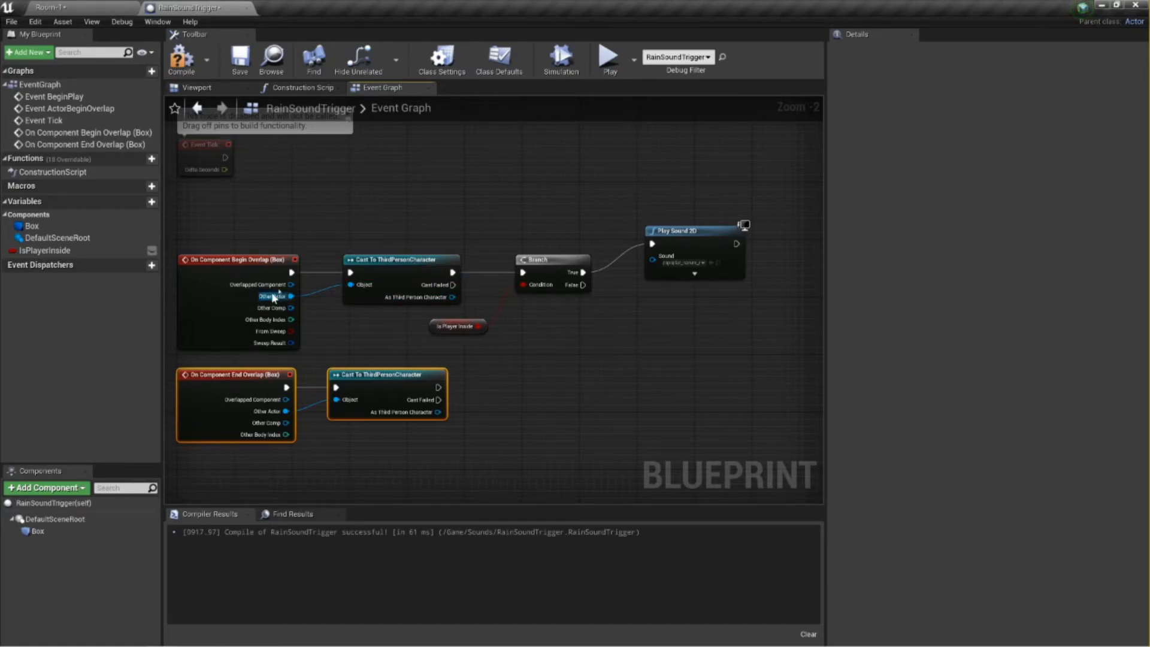
left_click_drag(497, 212, 546, 342)
key("Delete")
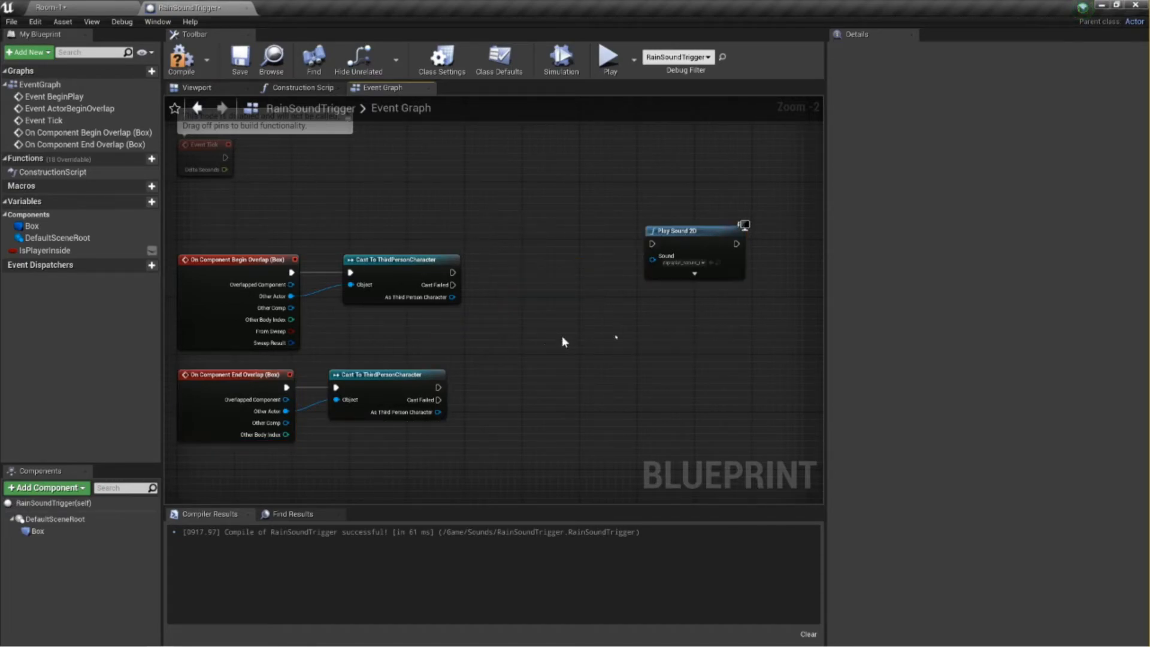
Move the Play Sound 2D node beside the Begin Overlap cast and connect the cast's success execution output to it.
left_click_drag(675, 236, 544, 264)
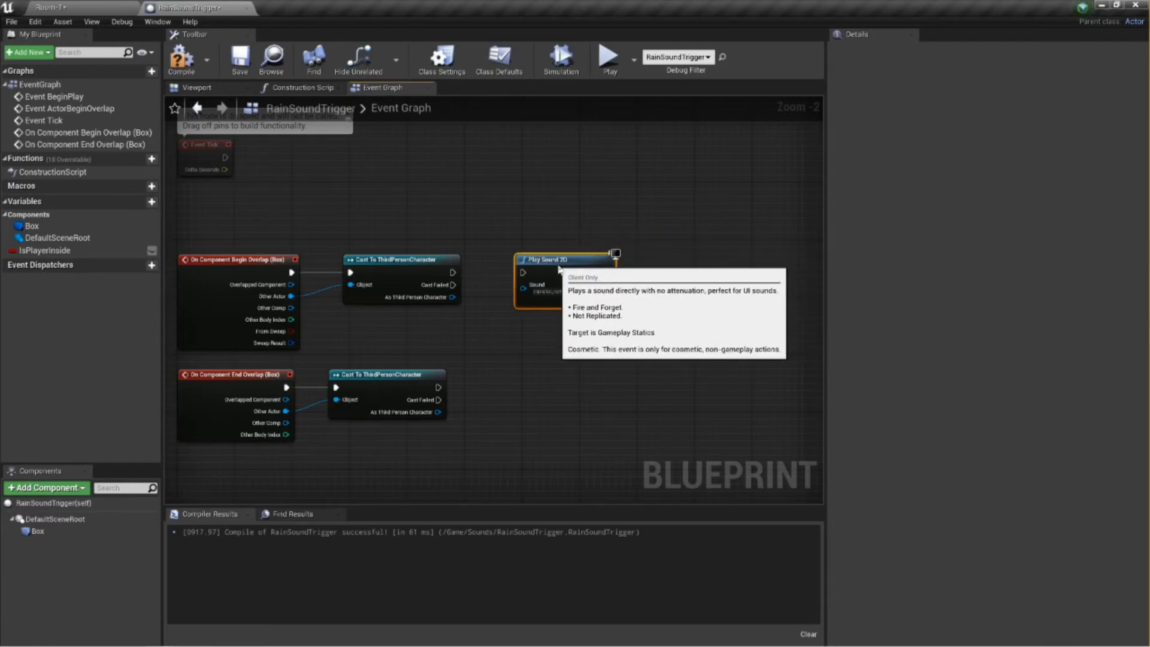
left_click_drag(453, 272, 524, 273)
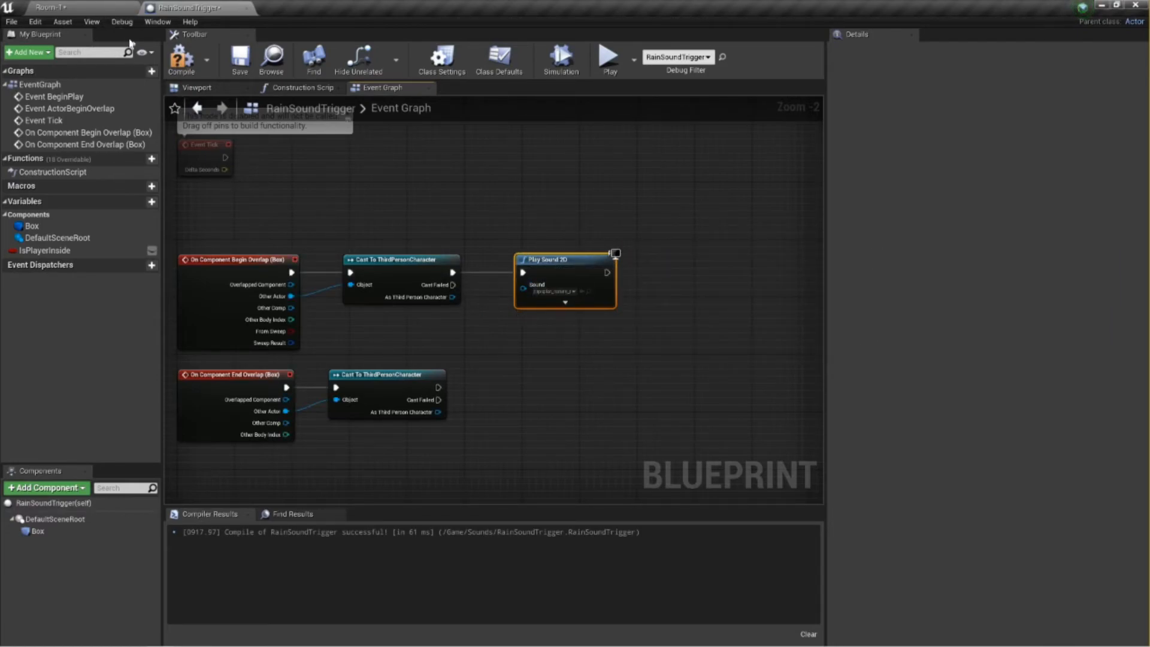
Play-test the Room-1 level by walking the character through the RainSoundTrigger area, and stop the session.
left_click(111, 8)
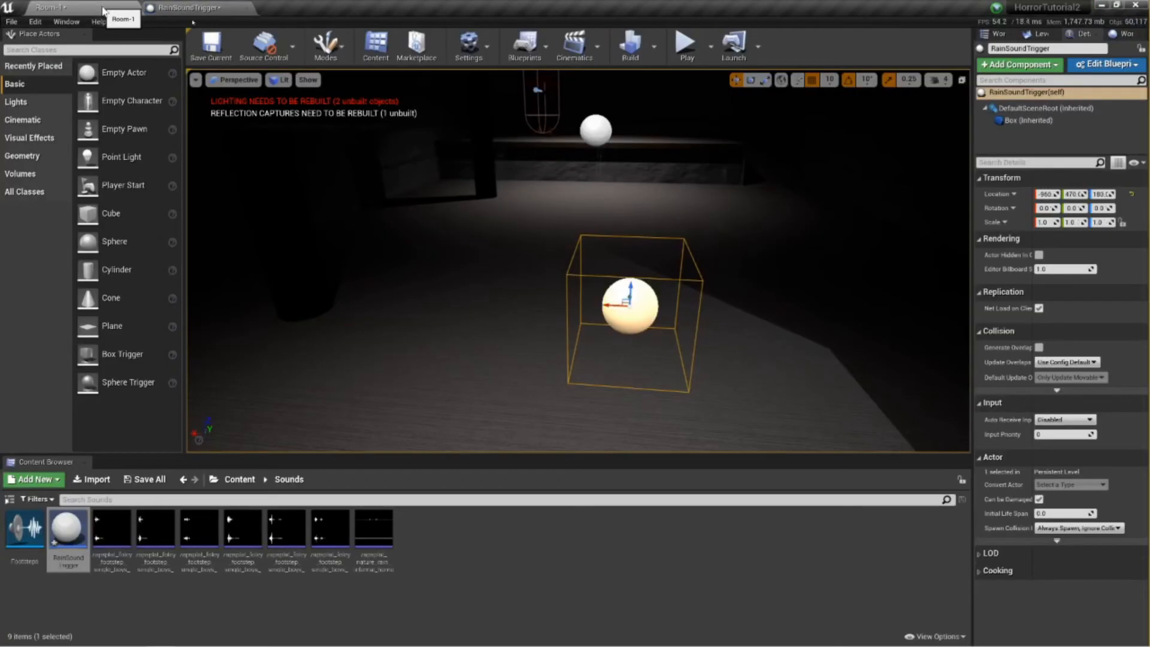
left_click(693, 62)
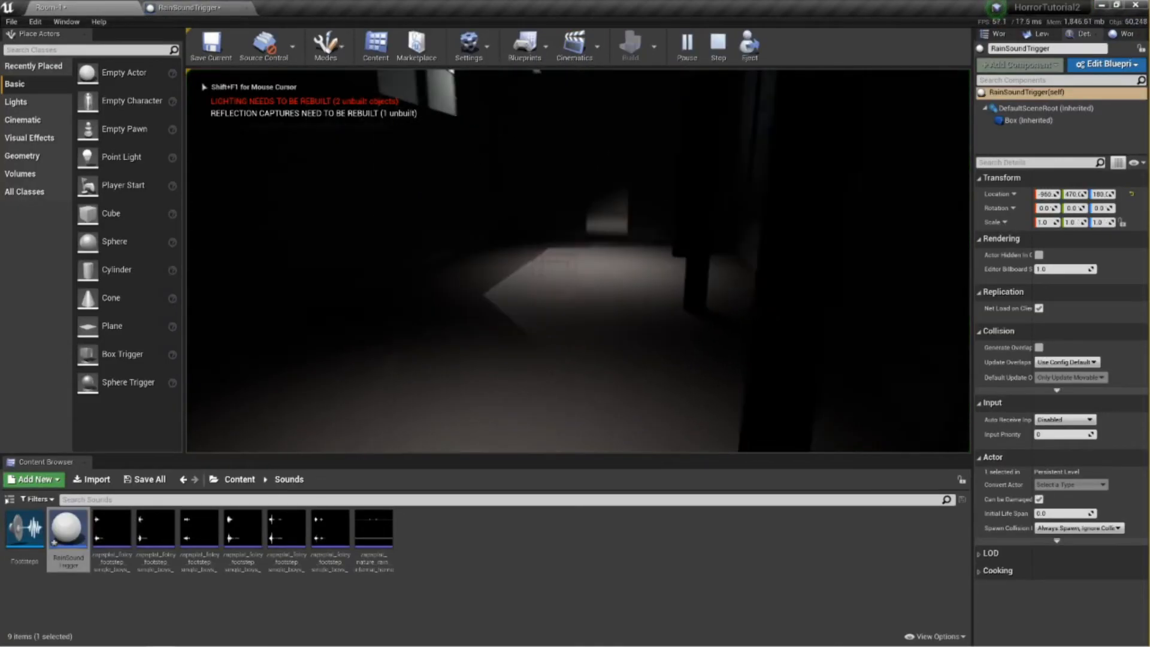
key("w")
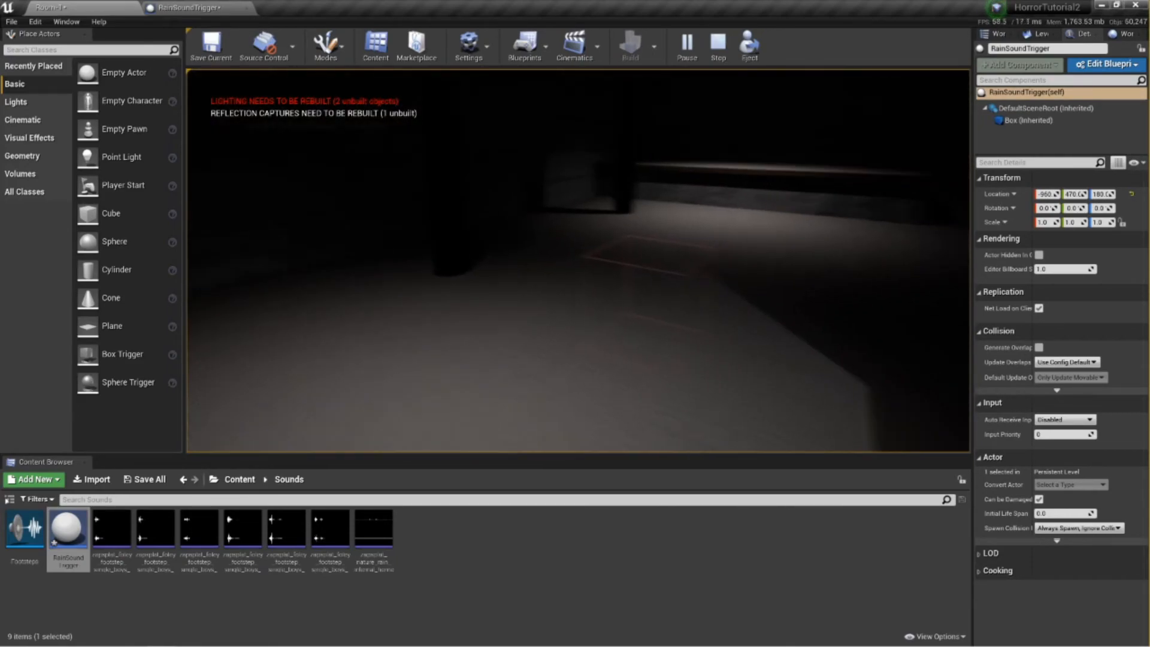
key("w")
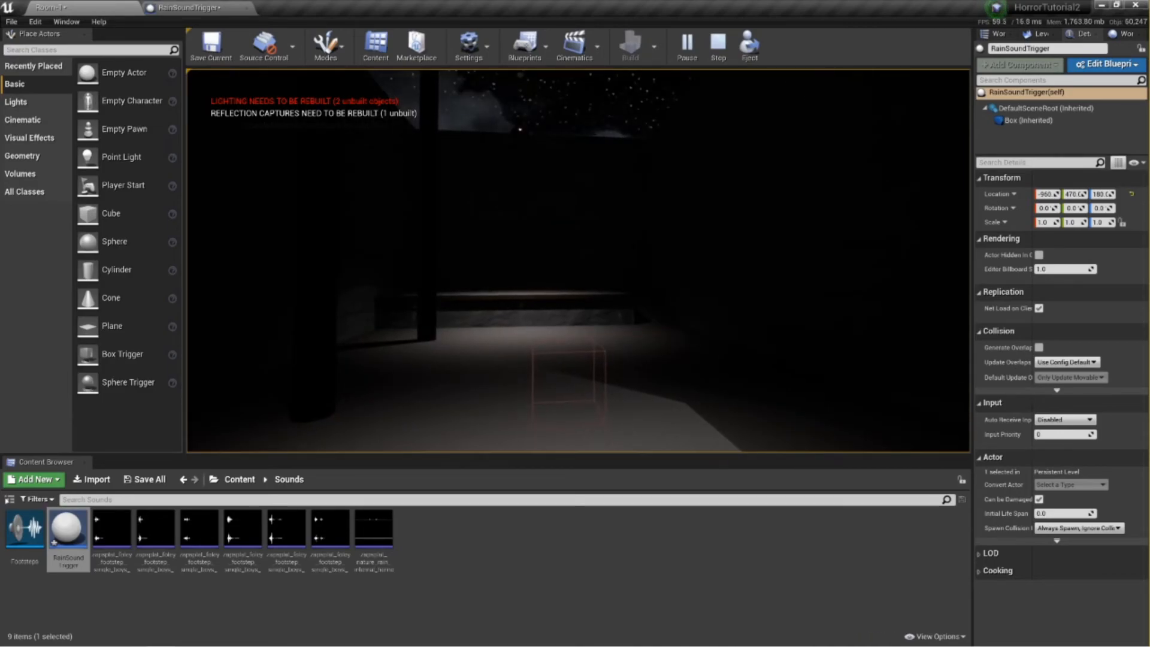
key("Escape")
Move the placed RainSoundTrigger along the X axis, away from the lit floor and toward the window side of the room.
right_click_drag(557, 377, 899, 375)
right_click_drag(472, 351, 514, 315)
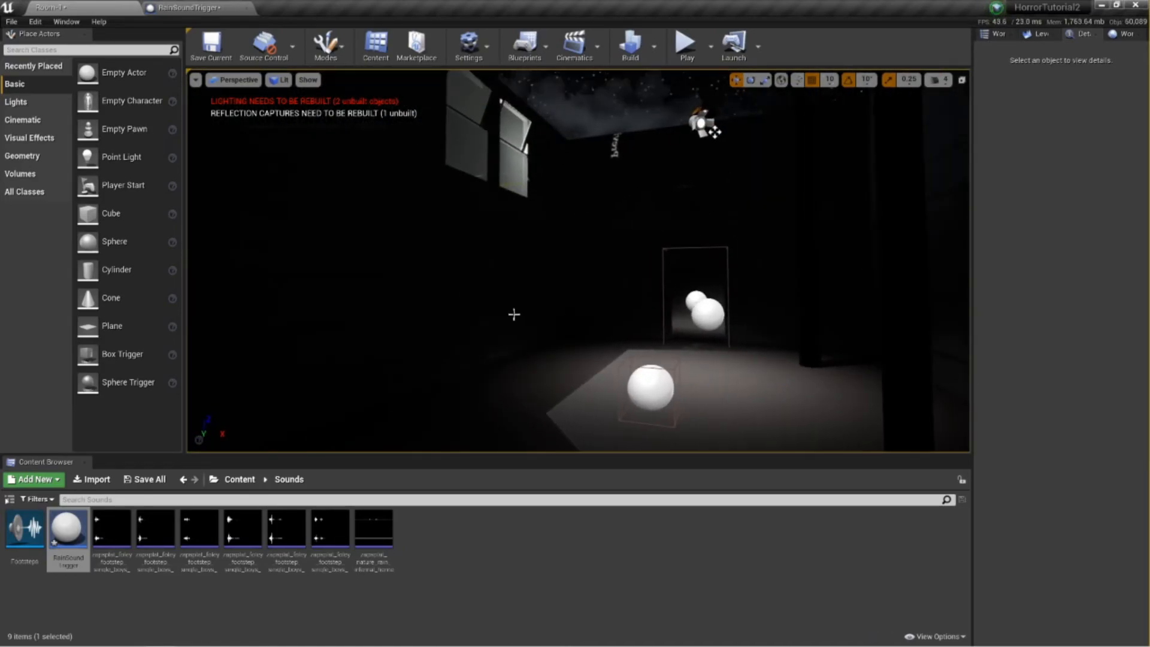
left_click(646, 381)
left_click_drag(665, 387, 441, 366)
right_click_drag(473, 365, 335, 365)
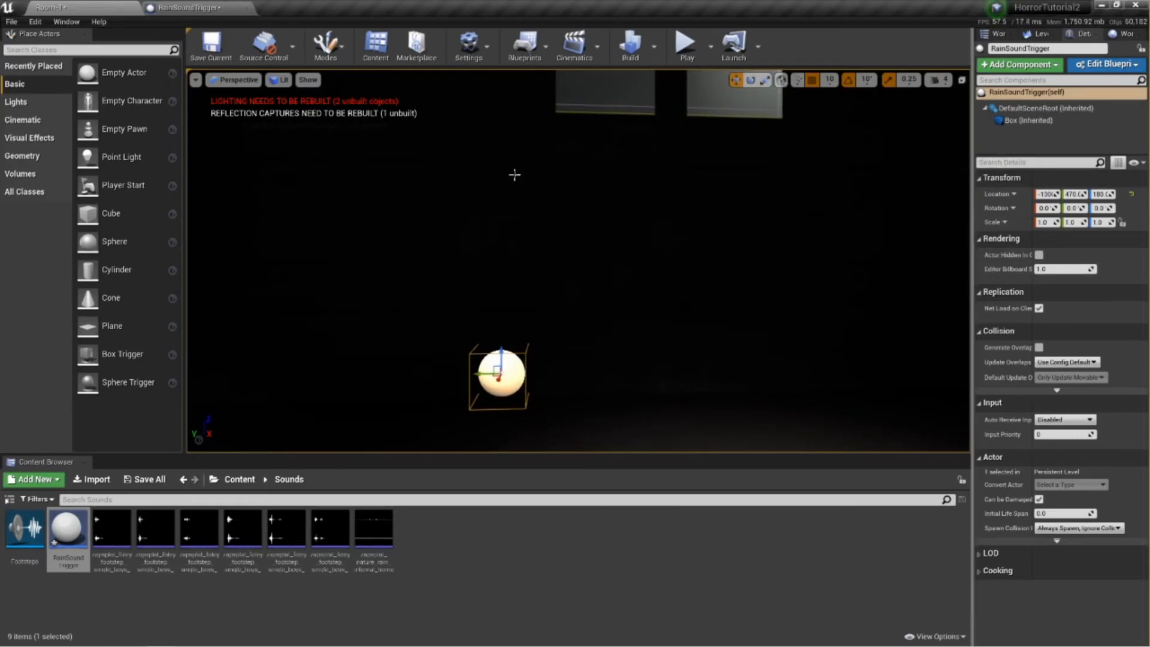
right_click_drag(686, 81, 668, 120)
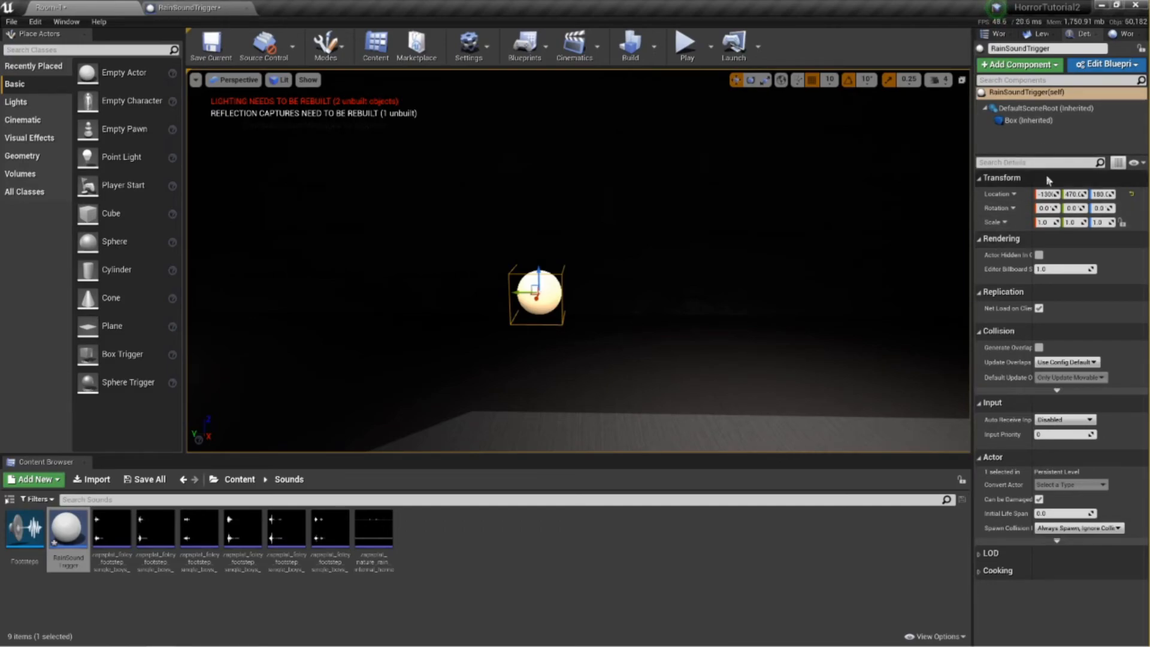
Stretch the RainSoundTrigger to a Y scale of 4.5 and move it to Y location 270.
left_click(764, 80)
right_click_drag(661, 282, 655, 200)
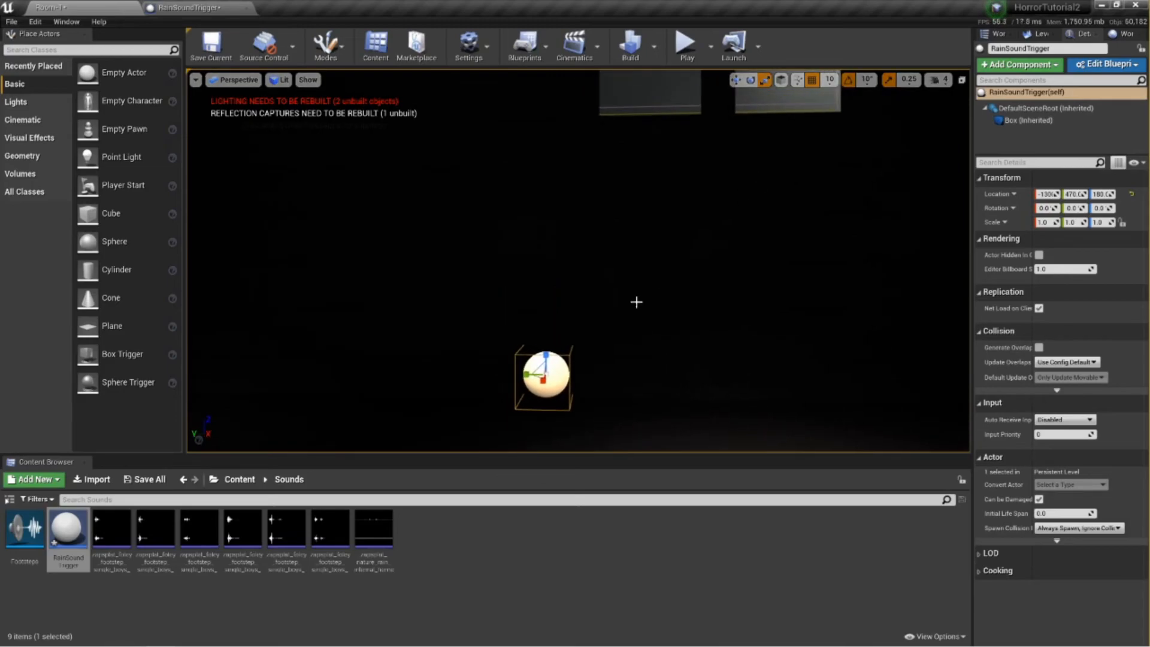
left_click_drag(523, 374, 541, 367)
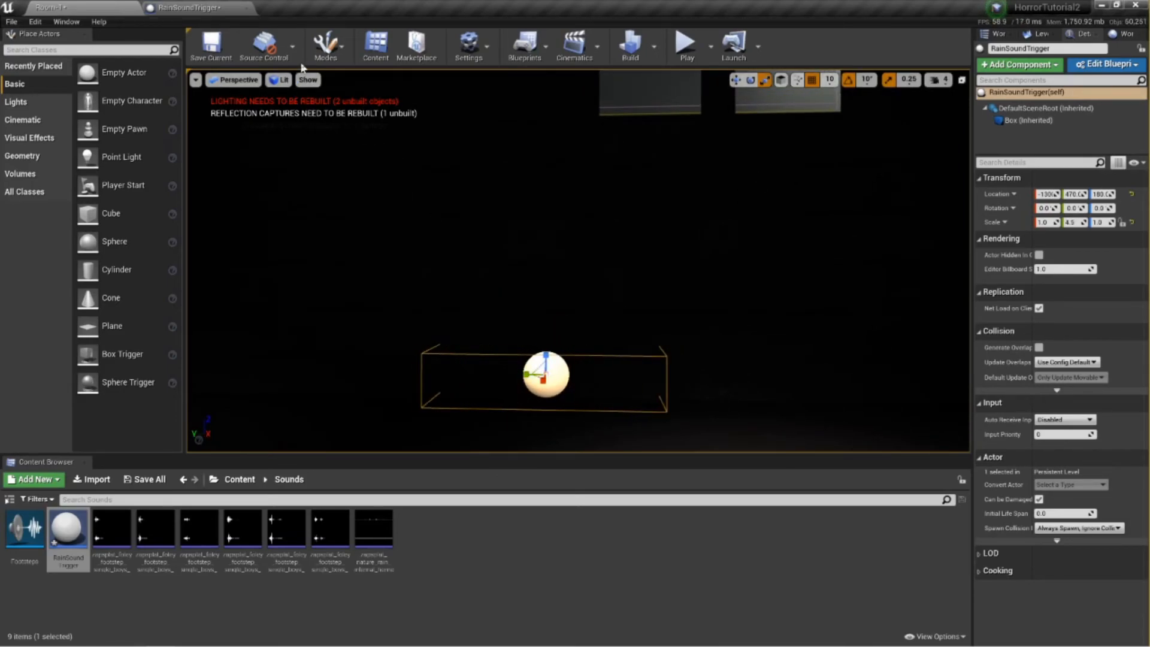
left_click(738, 81)
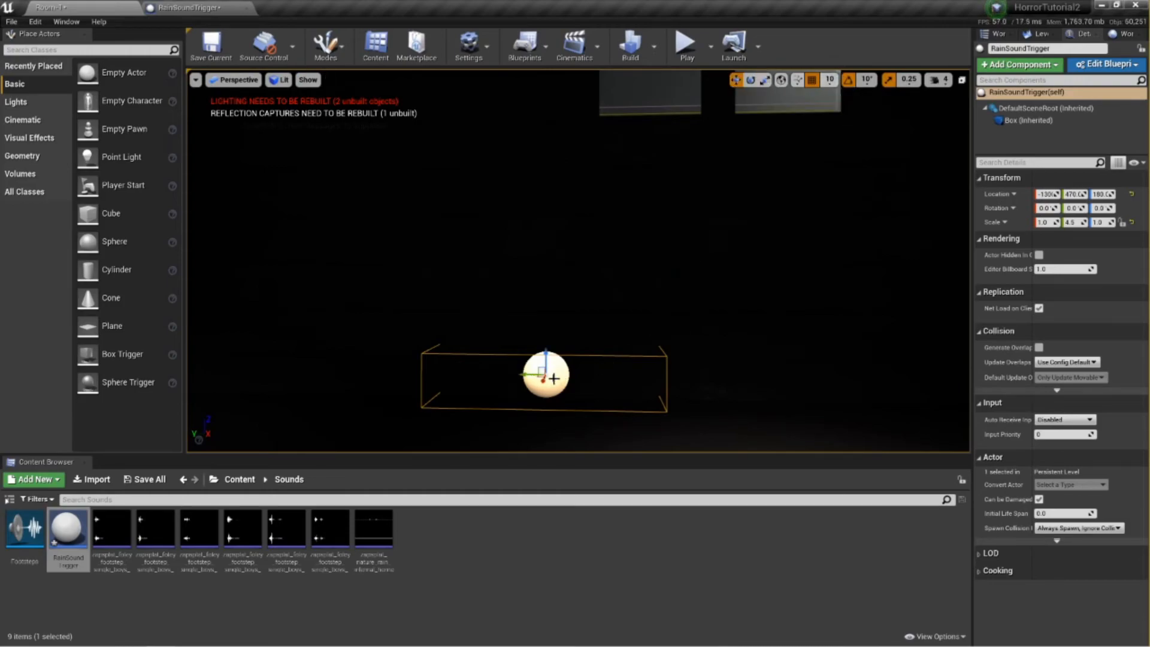
left_click_drag(519, 384, 683, 378)
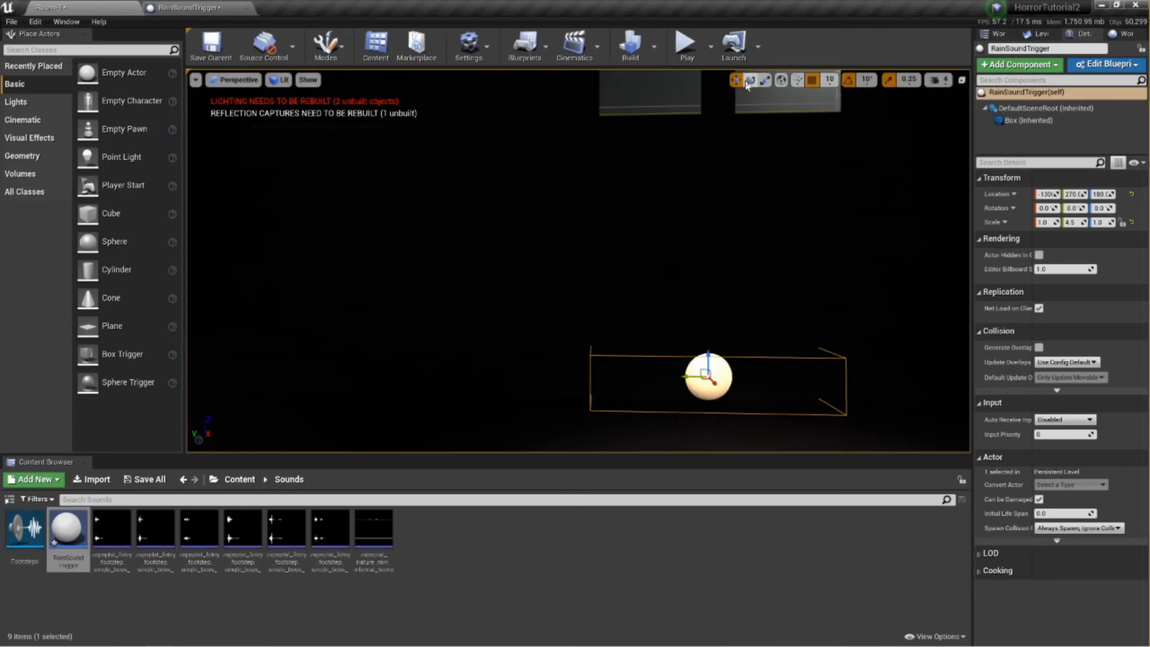
Enlarge the RainSoundTrigger to a scale of 7.25 in X, 5.25 in Y and 14.5 in Z.
left_click(765, 80)
left_click_drag(689, 379, 674, 379)
right_click_drag(703, 378, 665, 349)
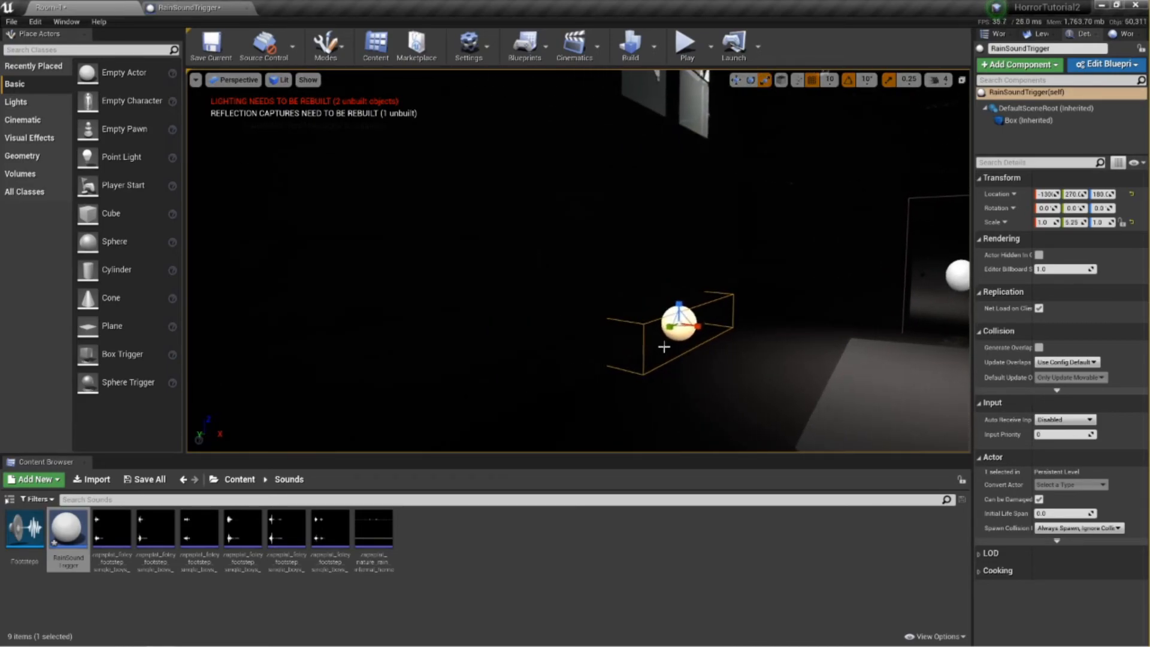
left_click_drag(692, 322, 752, 327)
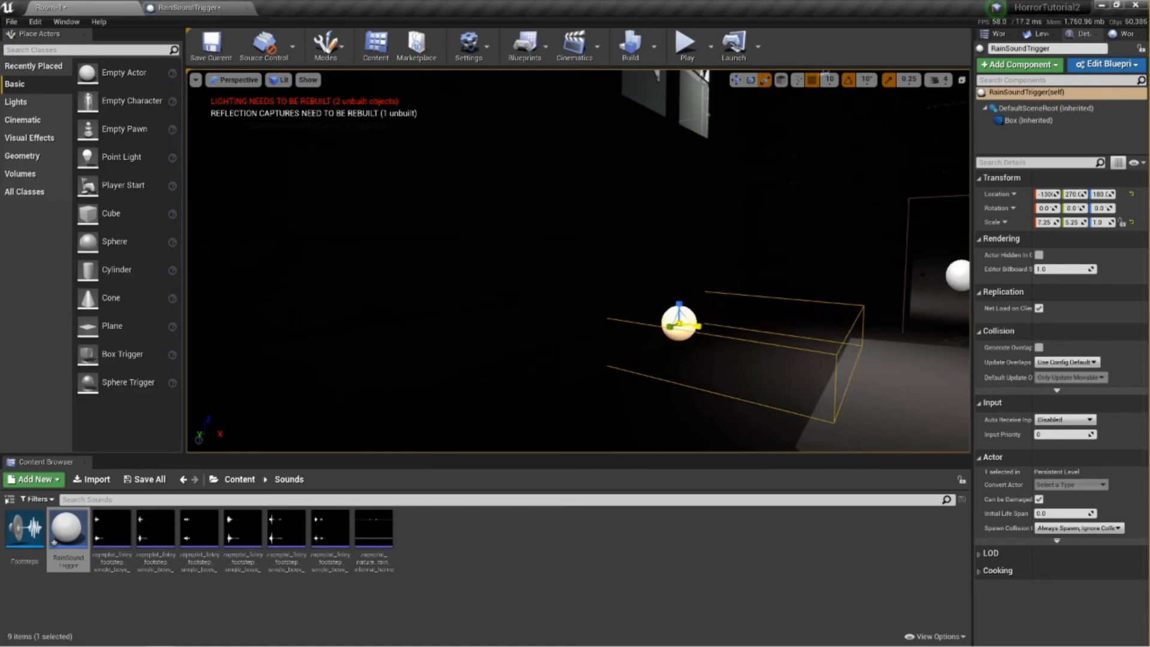
left_click_drag(676, 300, 676, 252)
right_click_drag(704, 309, 738, 352)
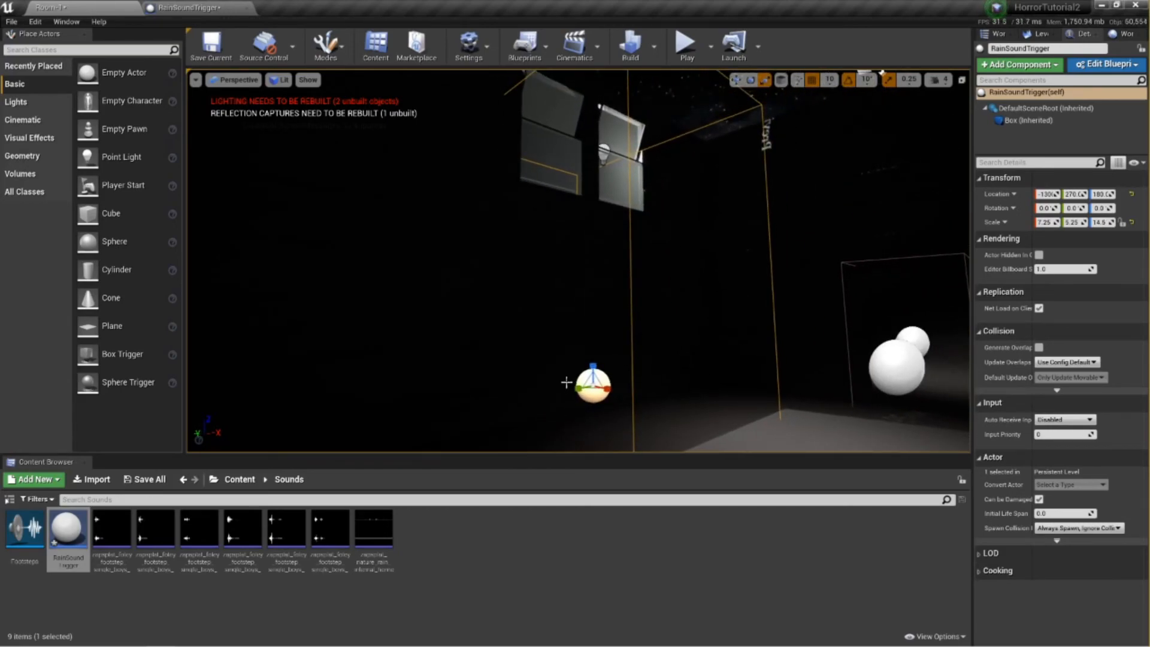
Extend the RainSoundTrigger further to a scale of 7.75 in X, 6.25 in Y and 18.25 in Z.
left_click_drag(596, 364, 596, 349)
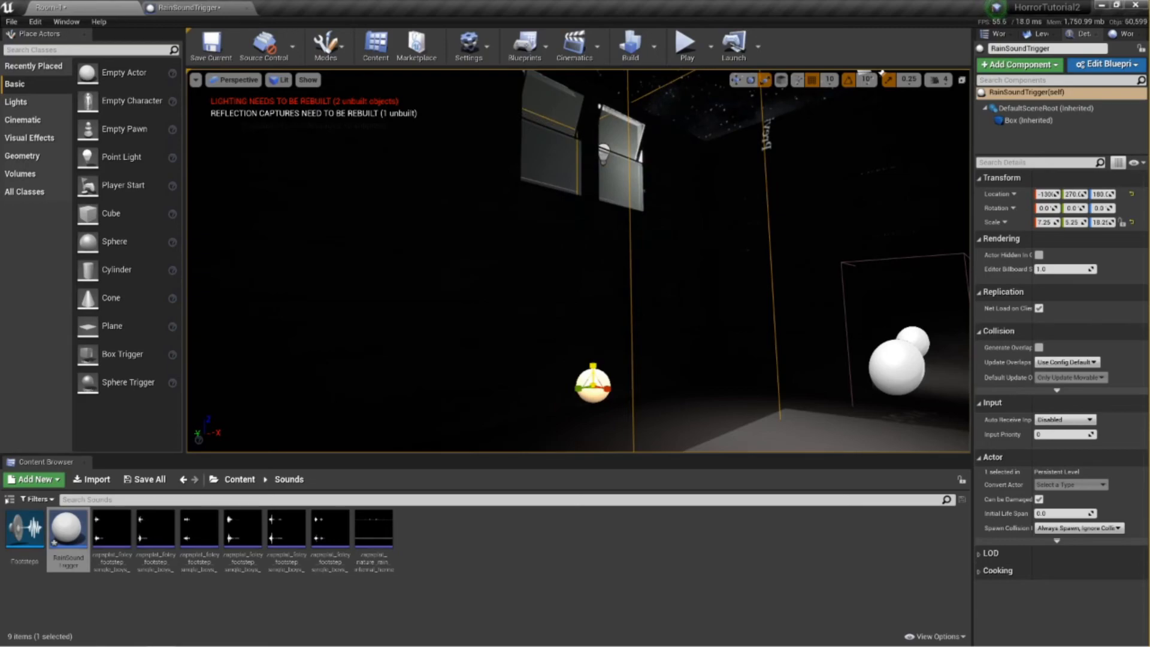
right_click_drag(676, 347, 626, 342)
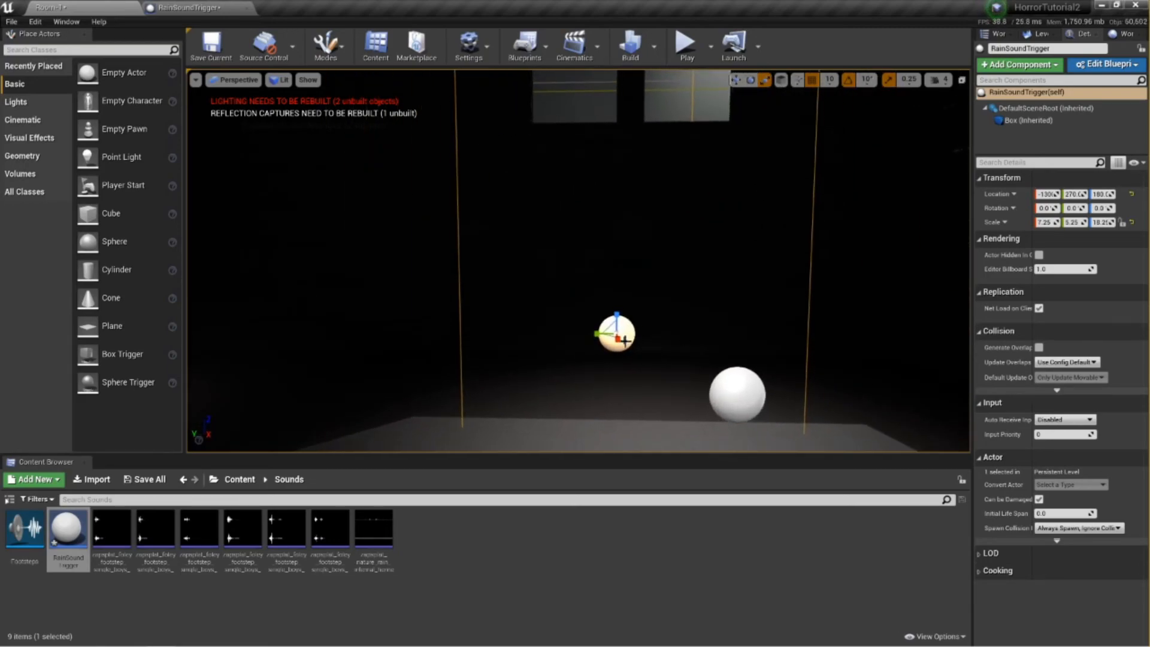
left_click_drag(597, 334, 621, 347)
mouse_move(621, 346)
right_mouse_down()
mouse_move(539, 366)
mouse_move(659, 299)
mouse_move(671, 264)
mouse_move(627, 359)
right_mouse_up()
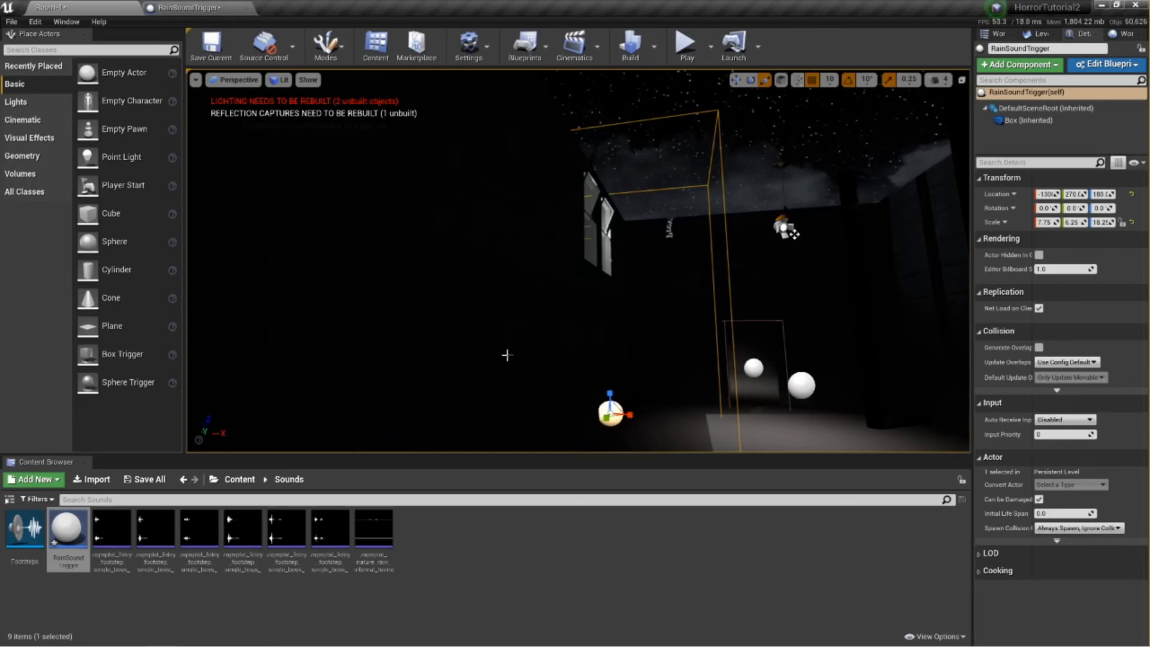
right_click_drag(627, 360, 623, 386)
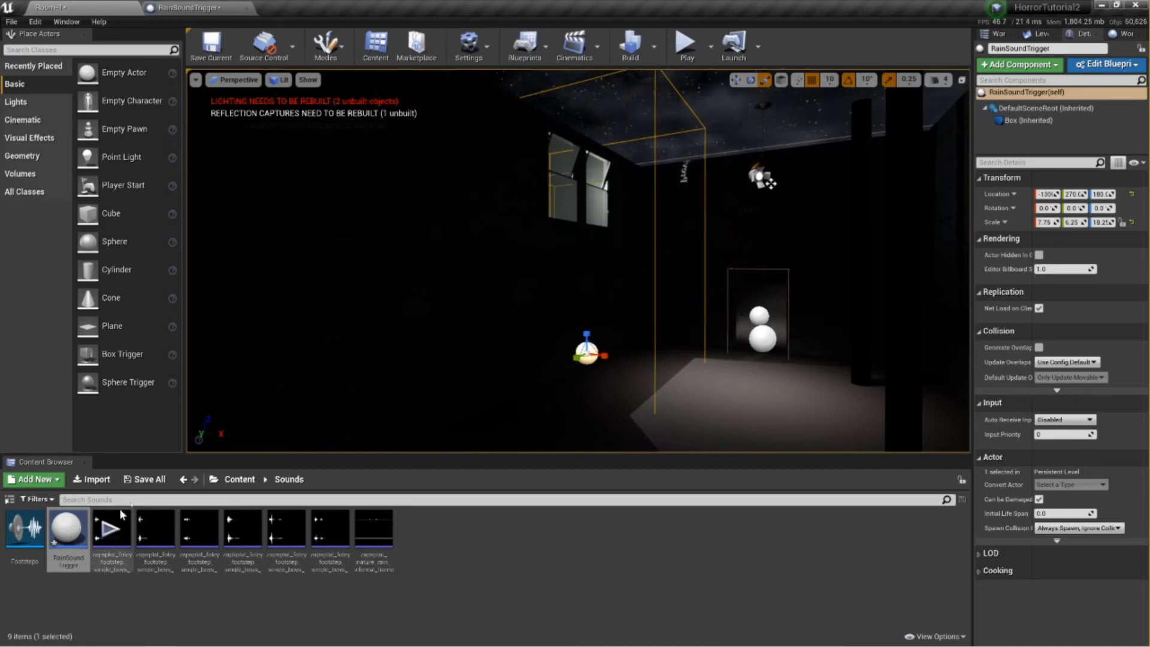
Return to the RainSoundTrigger event graph and try to add a Stop Sound node from the End Overlap cast's execution output.
left_click(210, 8)
right_click_drag(462, 308, 532, 300)
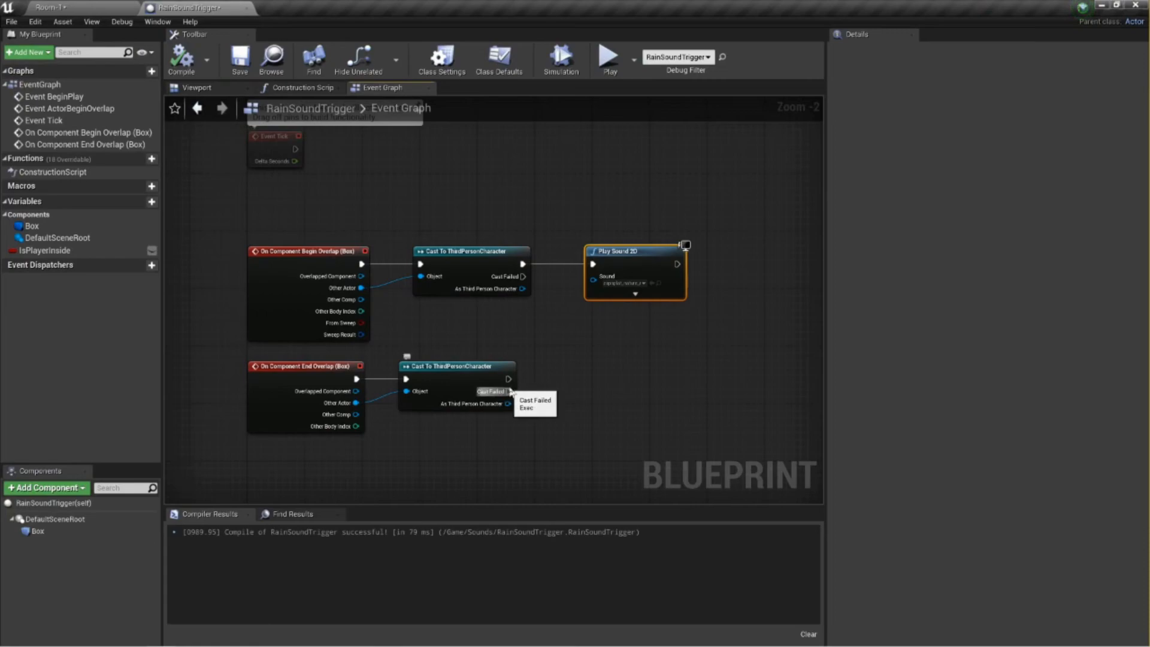
left_click_drag(509, 378, 553, 379)
left_click_drag(571, 384, 571, 384)
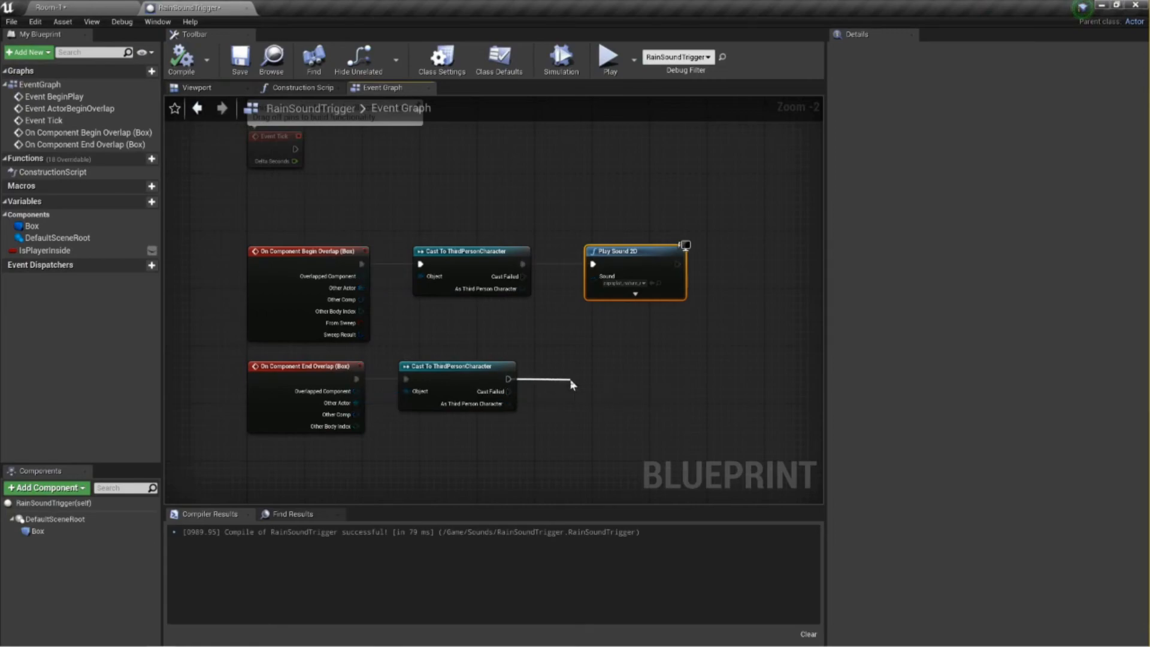
type("Stop Sound")
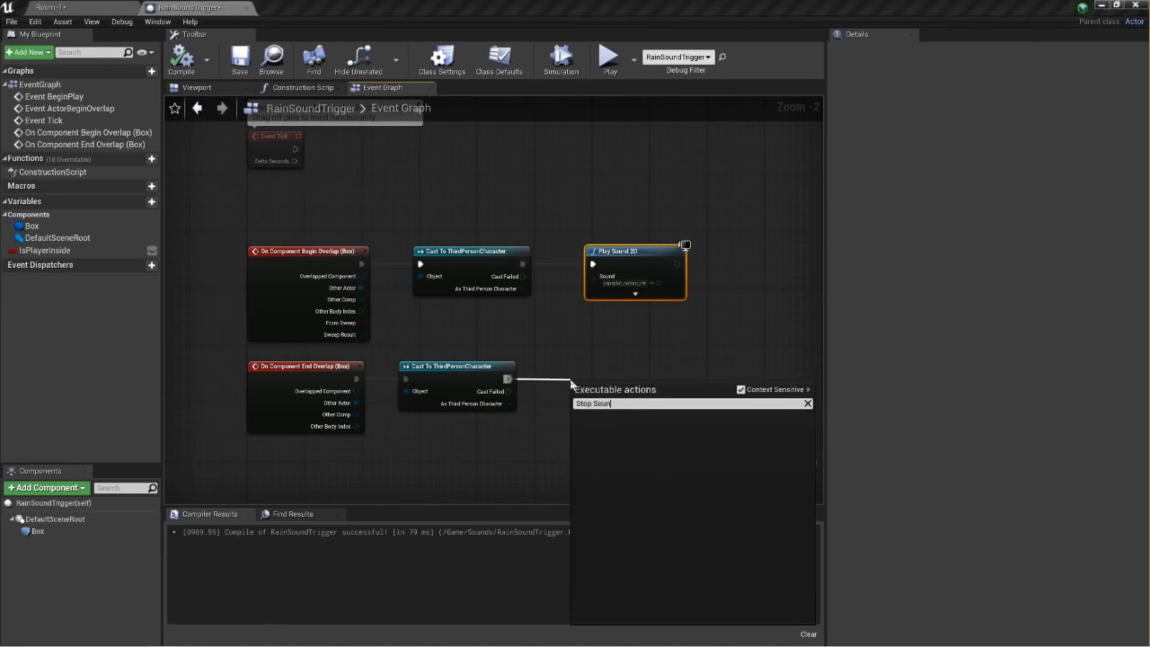
key("BackSpace")
key("BackSpace")
key("BackSpace")
key("BackSpace")
key("BackSpace")
key("BackSpace")
key("BackSpace")
key("BackSpace")
key("BackSpace")
key("BackSpace")
Try to find an End Sound node for the End Overlap cast, and dismiss the node search.
type("End Sound")
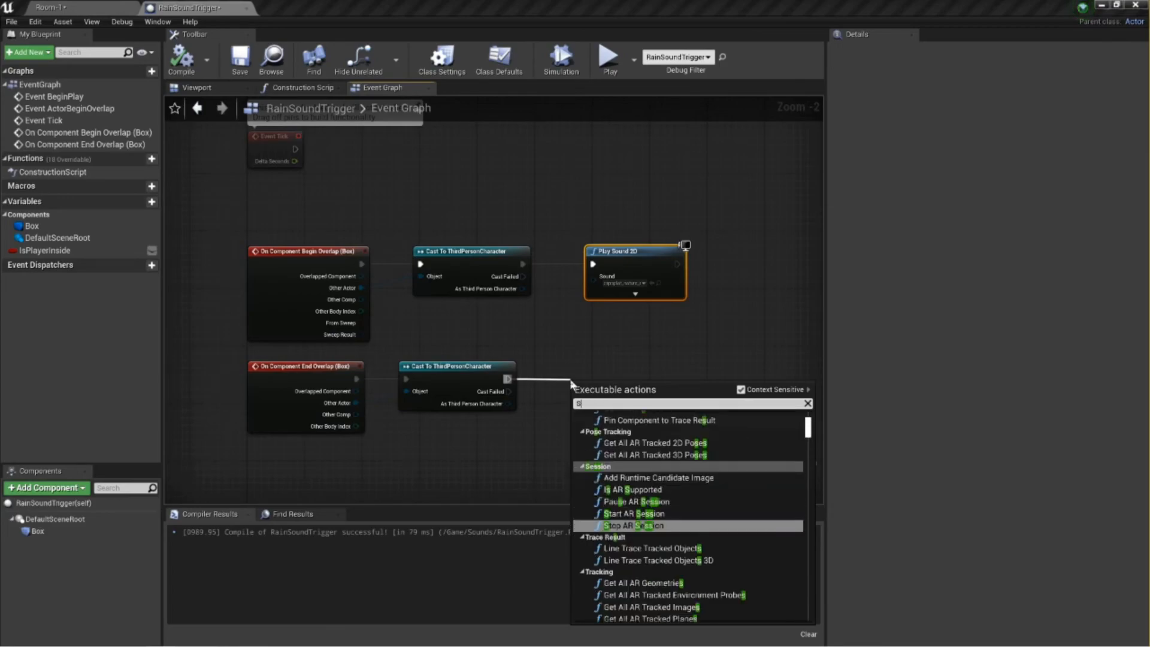
key("BackSpace")
key("BackSpace")
key("BackSpace")
key("BackSpace")
key("BackSpace")
key("BackSpace")
key("BackSpace")
key("BackSpace")
key("BackSpace")
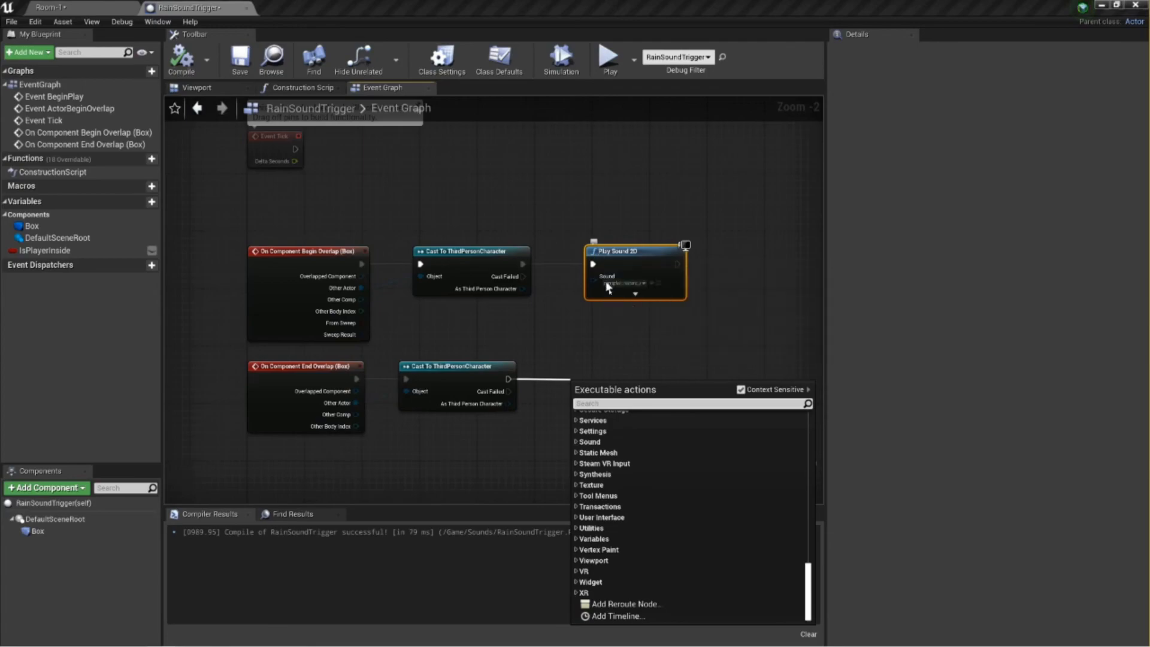
left_click(699, 322)
right_click_drag(699, 321, 678, 300)
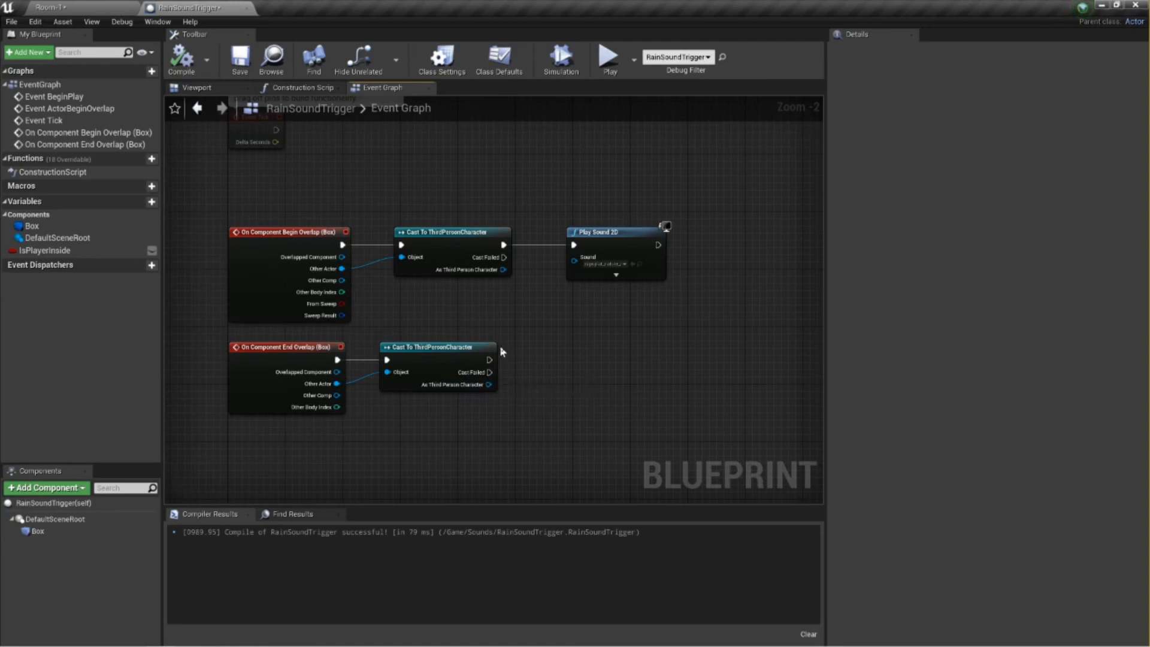
mouse_move(490, 360)
left_mouse_down()
mouse_move(558, 364)
mouse_move(482, 360)
left_mouse_up()
Connect the Begin Overlap cast's As Third Person Character output to the Owning Actor input among Play Sound 2D's advanced options.
left_click(633, 268)
left_click(630, 275)
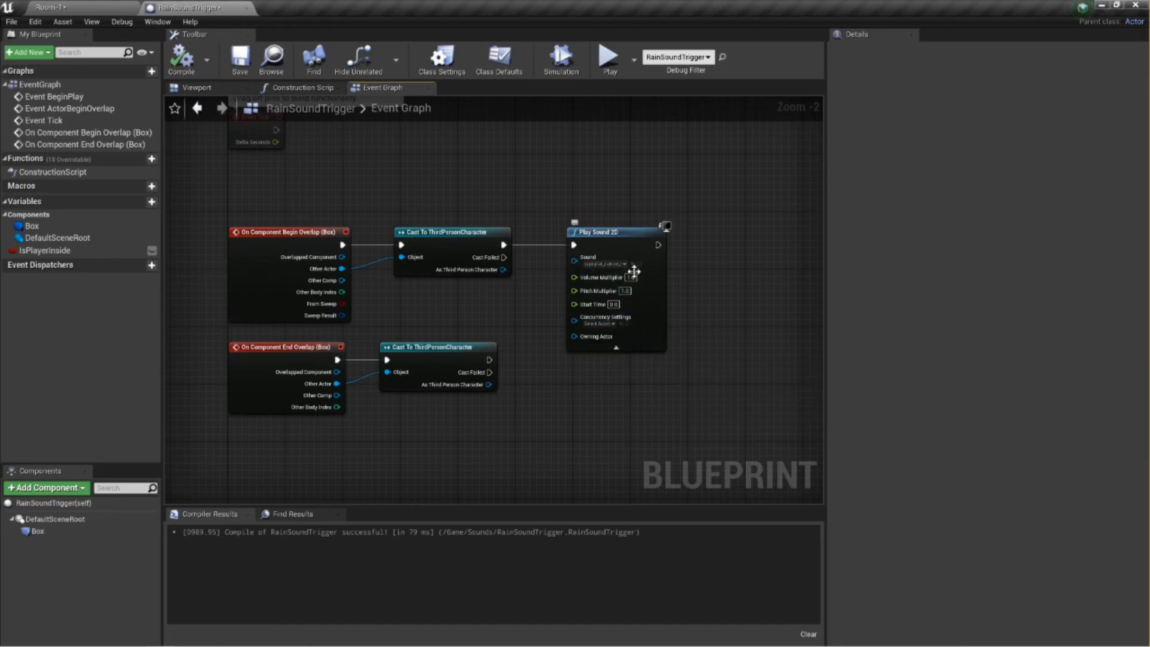
scroll(612, 323, "up", 2)
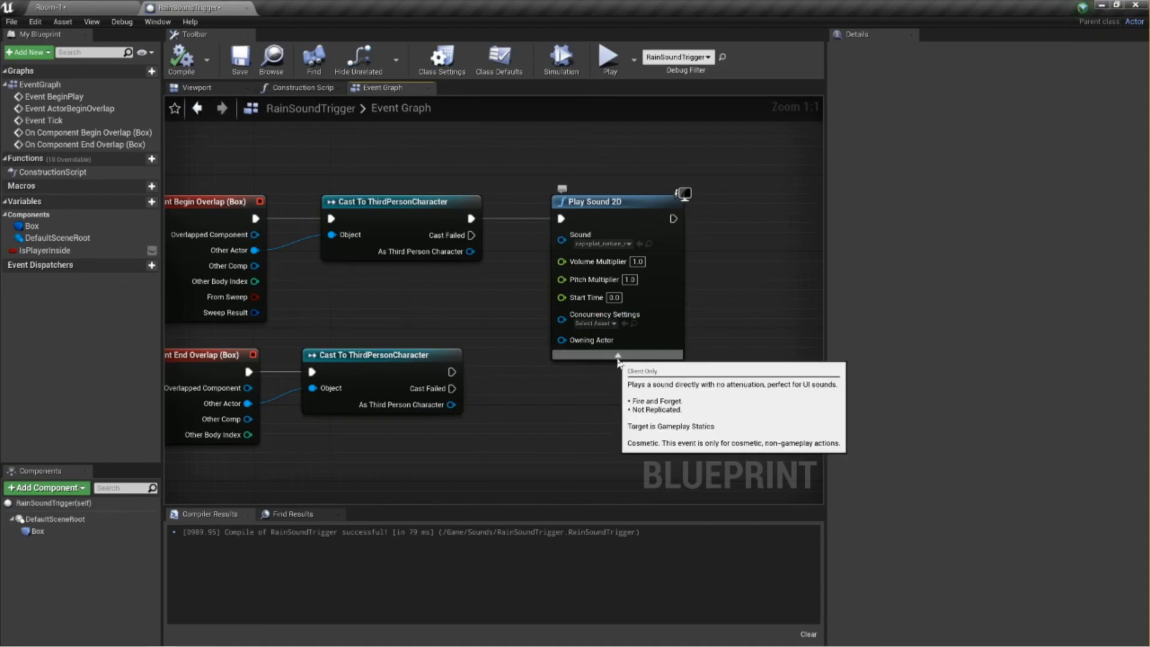
left_click_drag(470, 251, 560, 340)
left_click(618, 355)
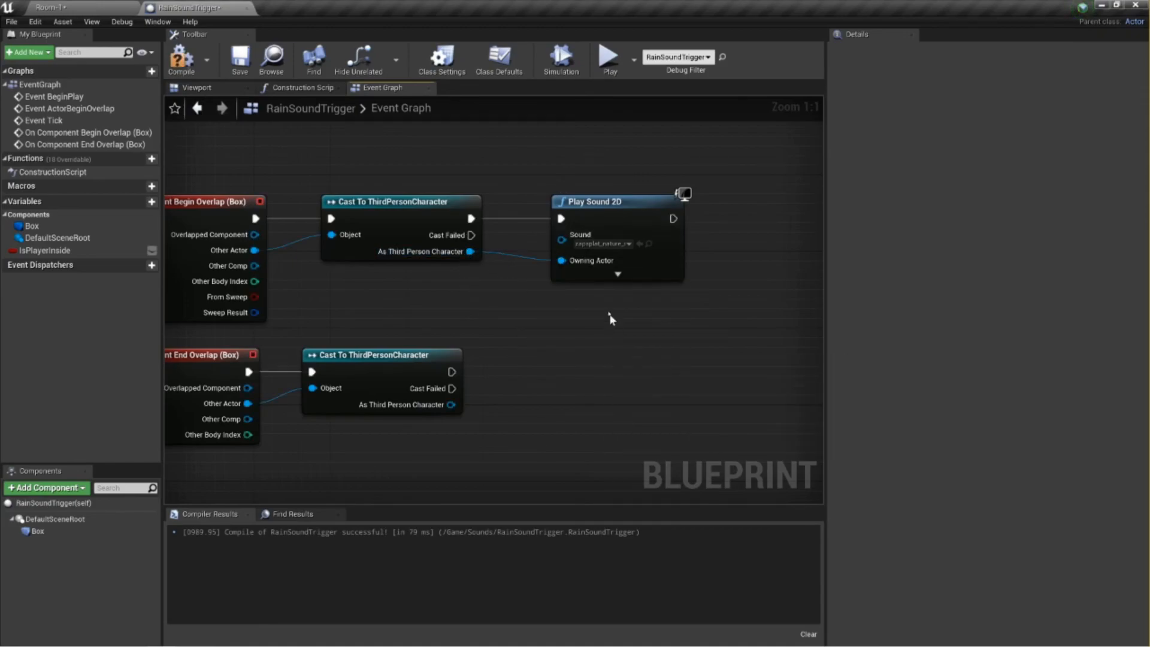
Break the connection to Play Sound 2D's Owning Actor input and collapse the node's advanced options.
left_click(612, 277)
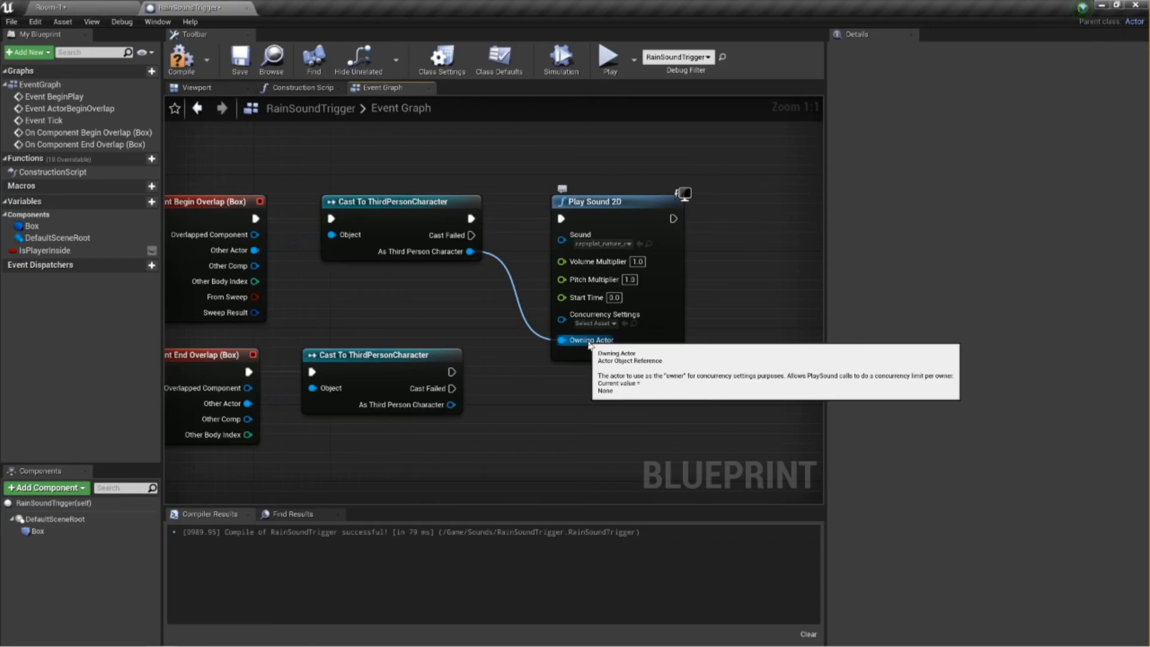
left_click_drag(590, 344, 507, 308, "ctrl")
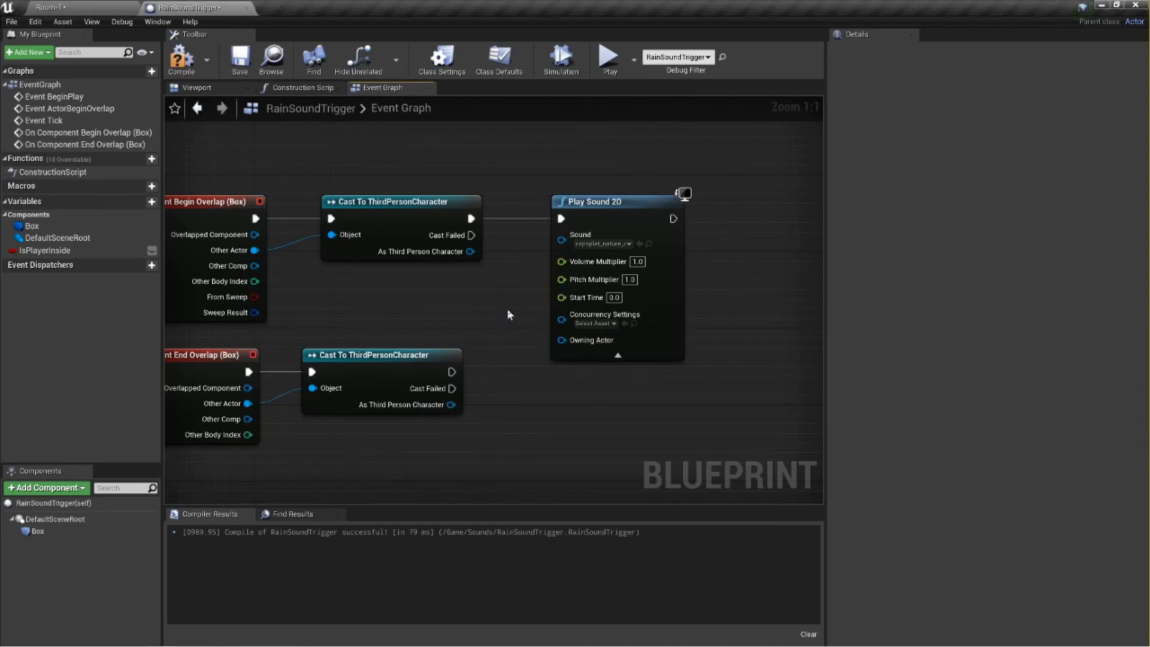
left_click(618, 358)
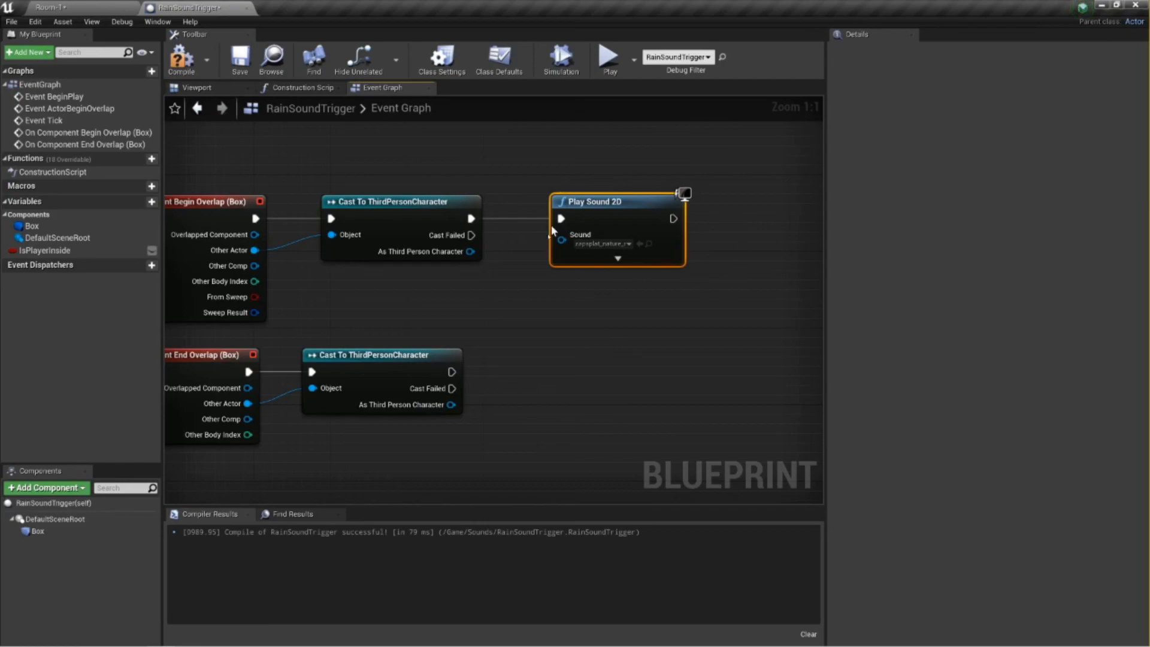
Align the End Overlap cast node directly beneath the Begin Overlap cast node.
scroll(655, 411, "down", 3)
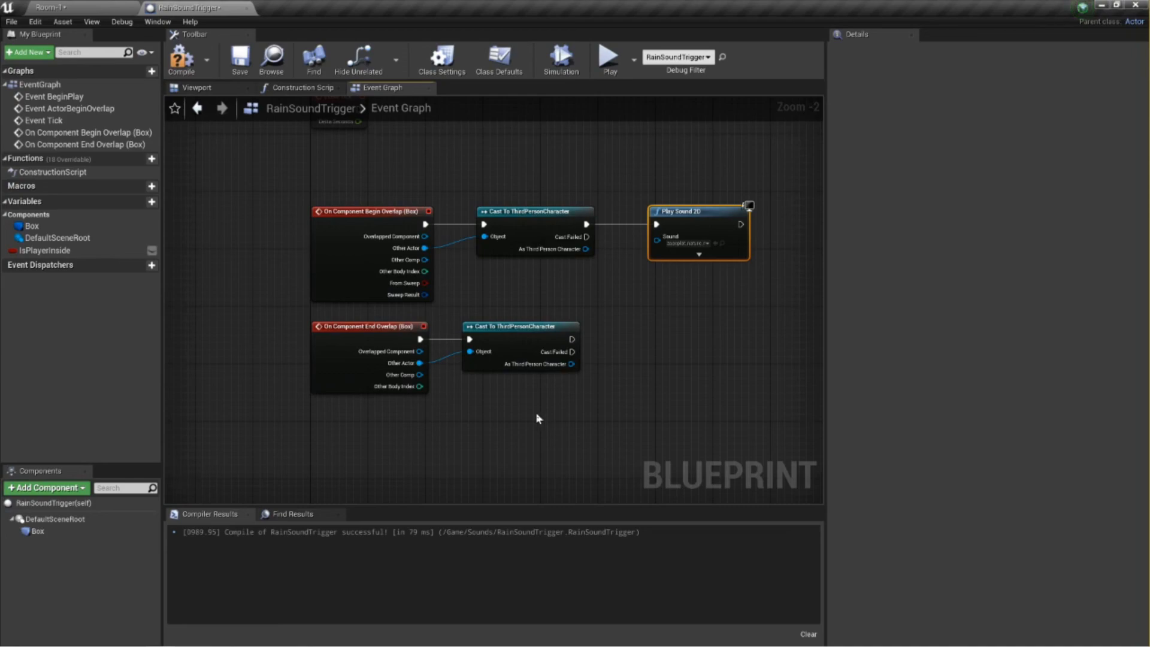
left_click_drag(557, 335, 571, 335)
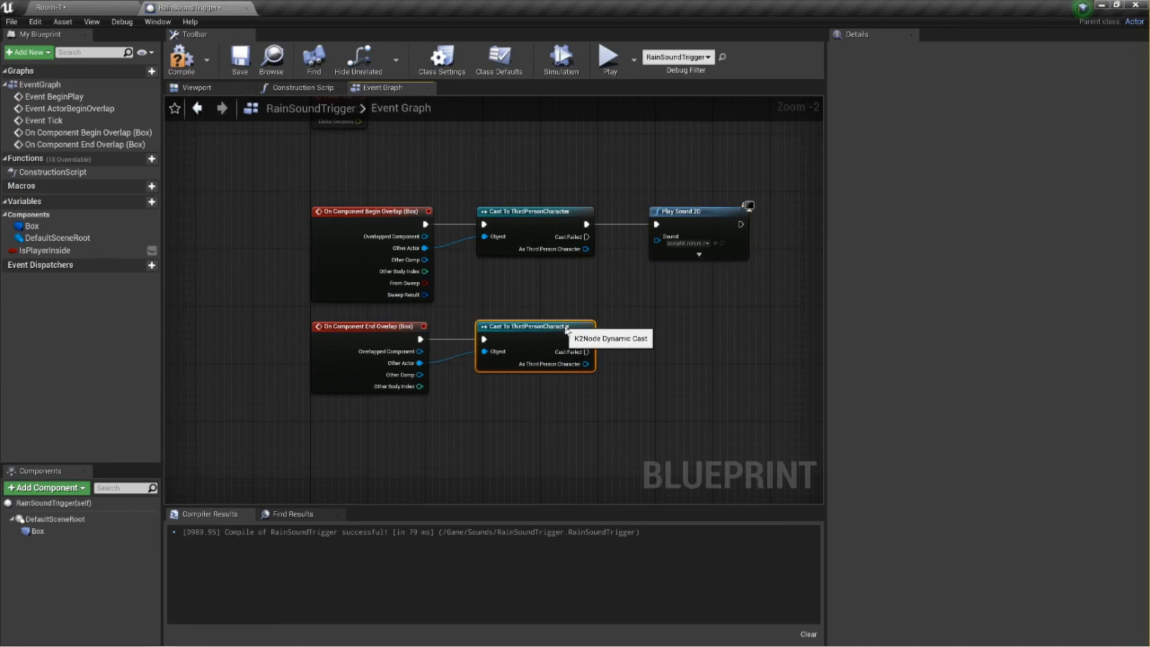
left_click(373, 329)
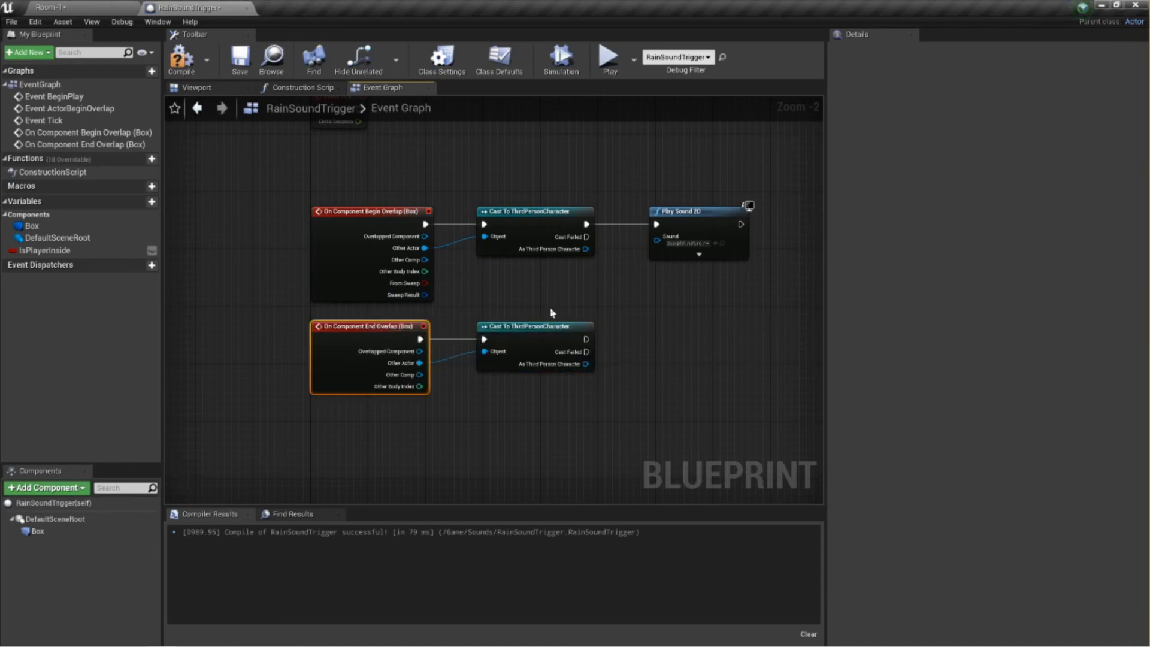